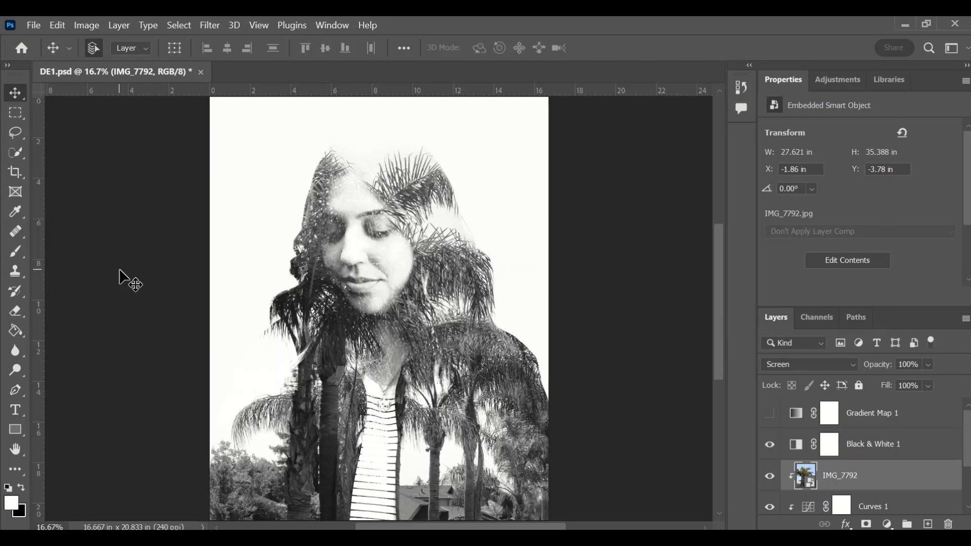
Step: Open IMG_7761 from Pictures > Lightroom Saved Photos as a new document
{"action": "left_click", "coordinate": [20, 49]}
{"action": "left_click", "coordinate": [45, 155]}
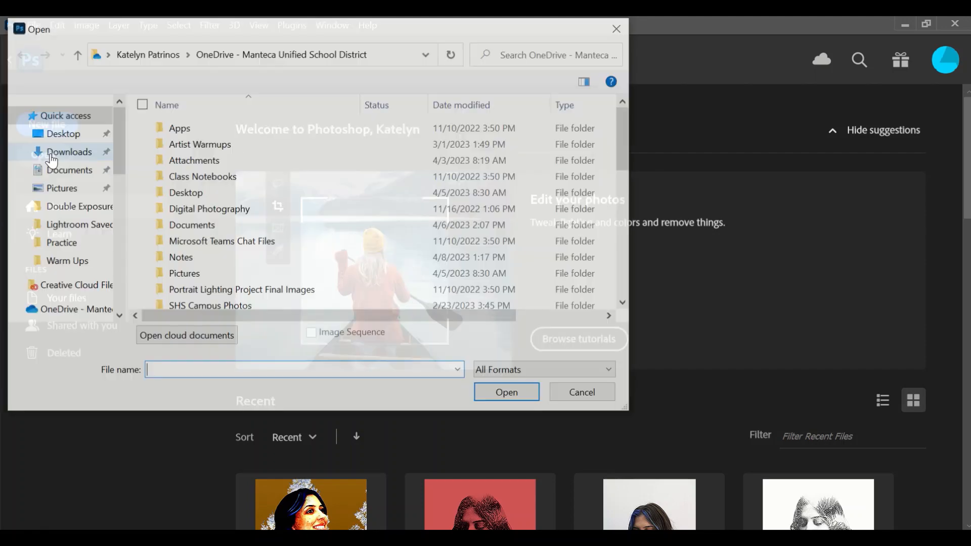
{"action": "left_click", "coordinate": [52, 191]}
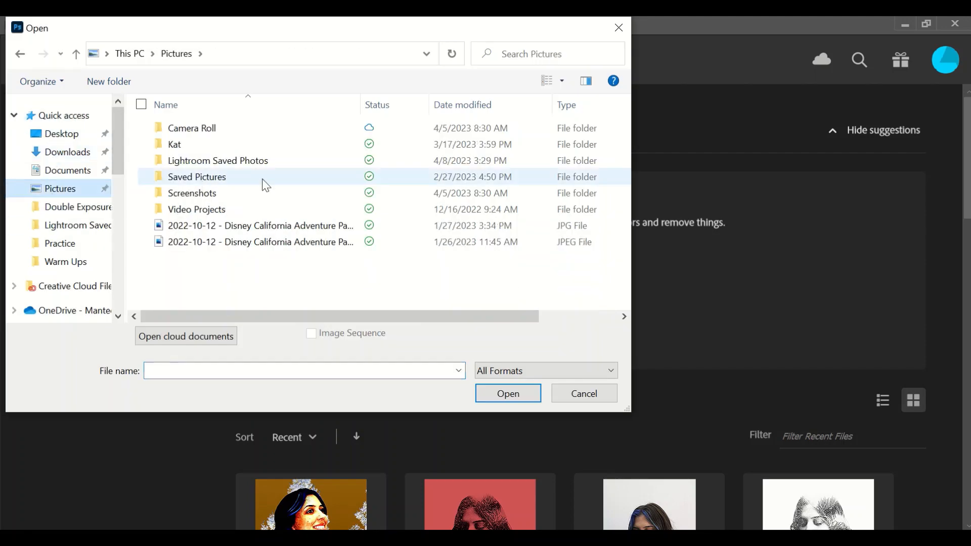
{"action": "double_click", "coordinate": [223, 160]}
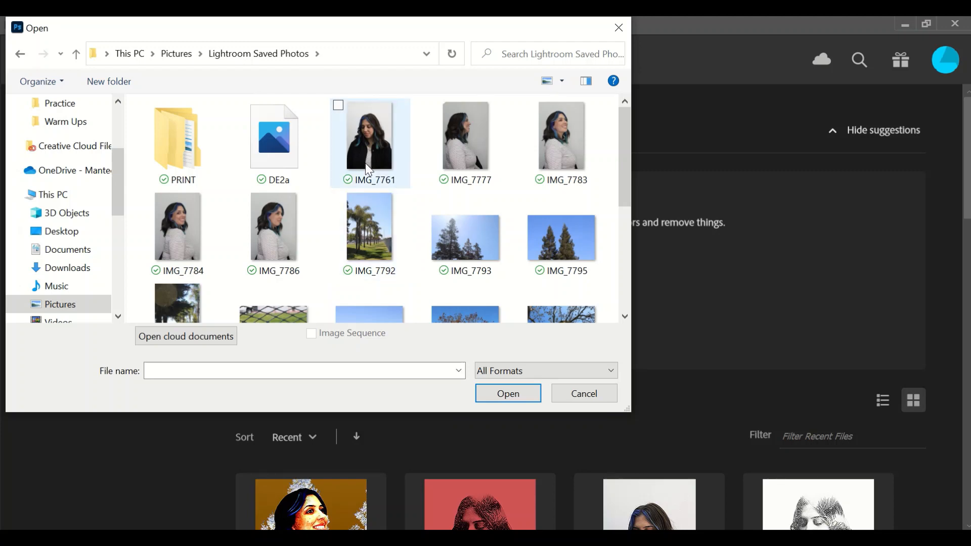
{"action": "left_click", "coordinate": [359, 148]}
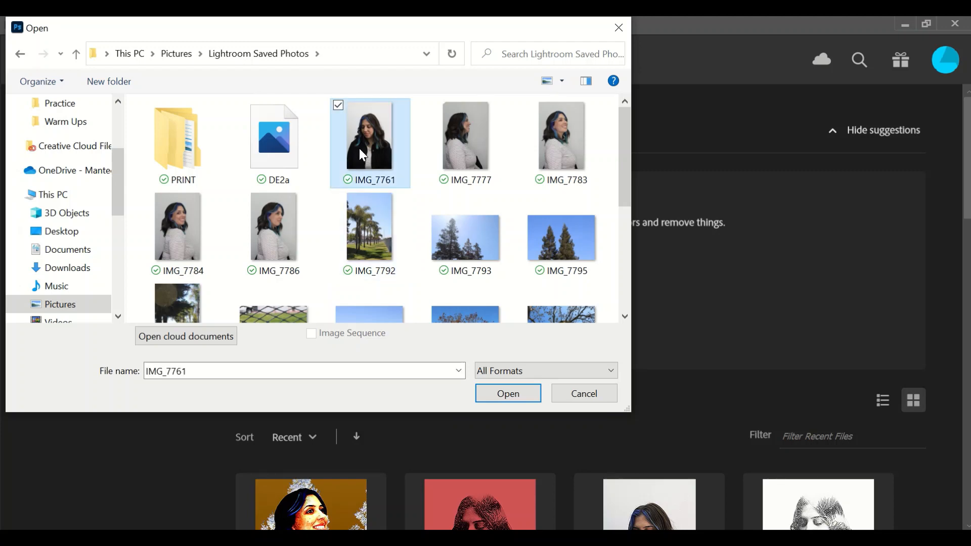
{"action": "left_click", "coordinate": [487, 394]}
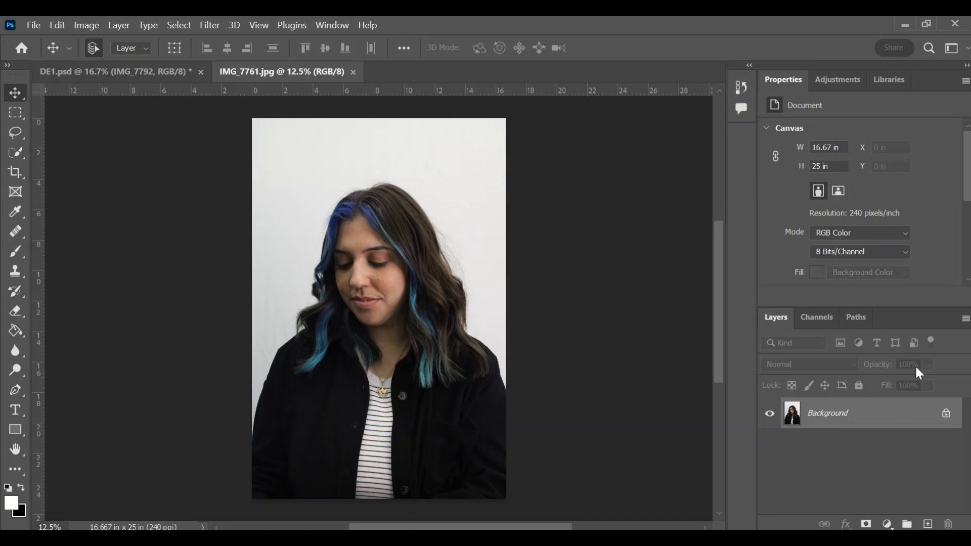
Step: Unlock the Background layer and add a Black & White adjustment with Reds 81, Yellows 98, Cyans 246
{"action": "left_click", "coordinate": [944, 414]}
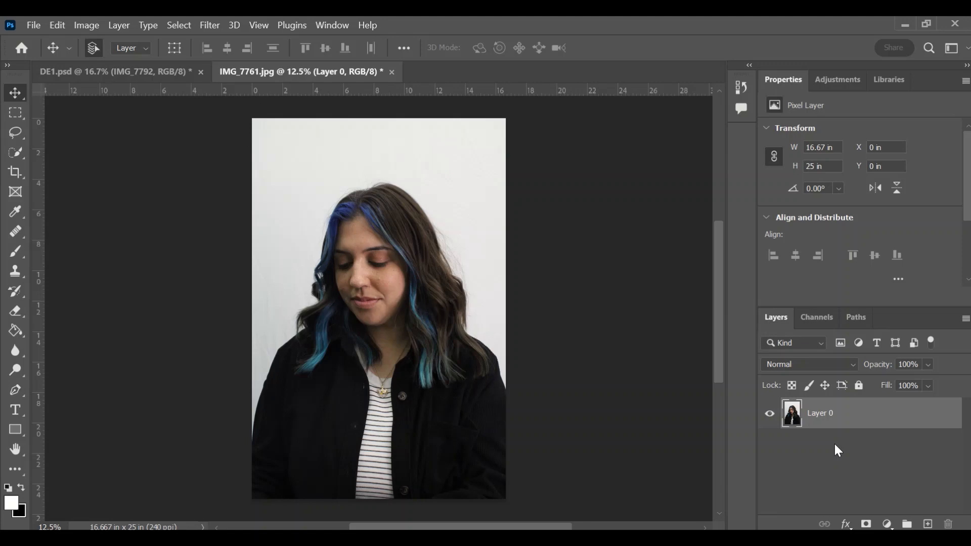
{"action": "left_click", "coordinate": [886, 525]}
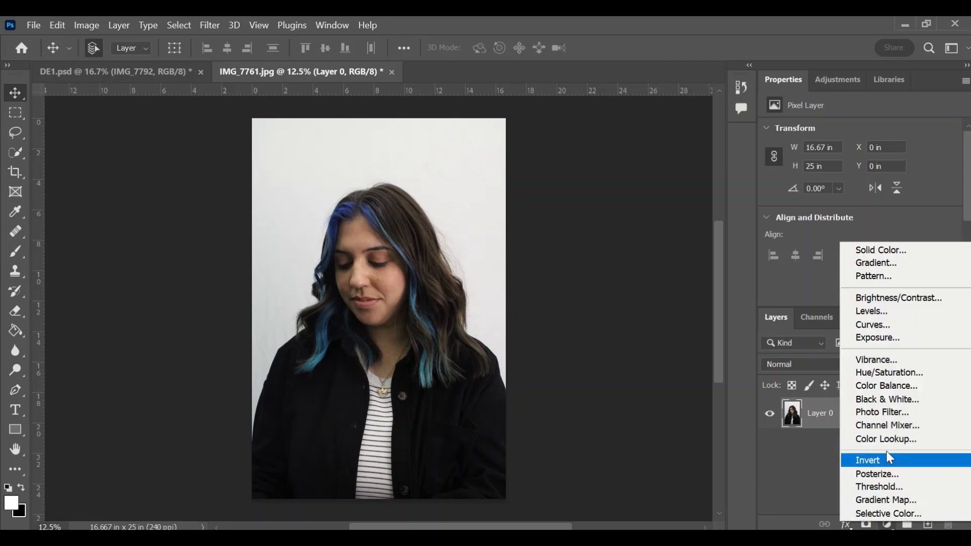
{"action": "left_click", "coordinate": [928, 399]}
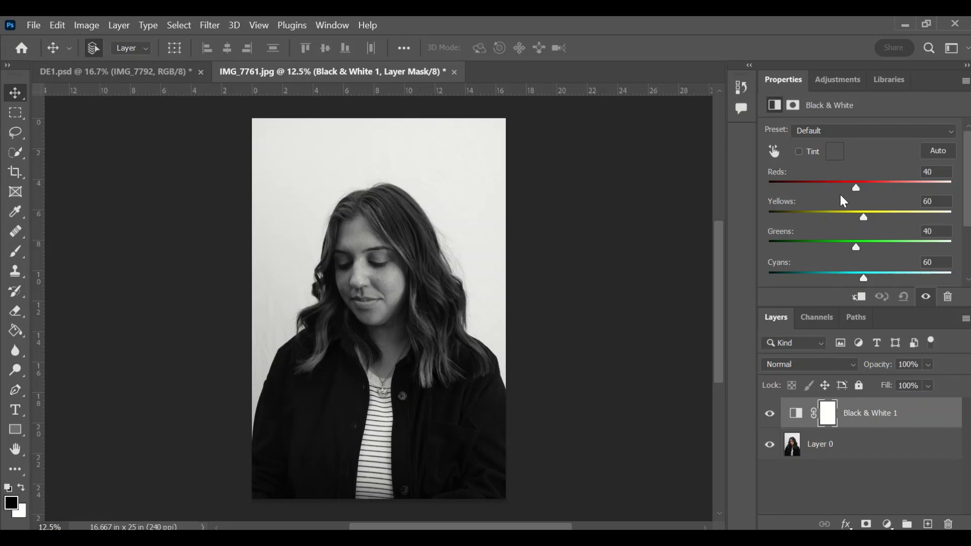
{"action": "left_click_drag", "start_coordinate": [857, 187], "coordinate": [931, 280]}
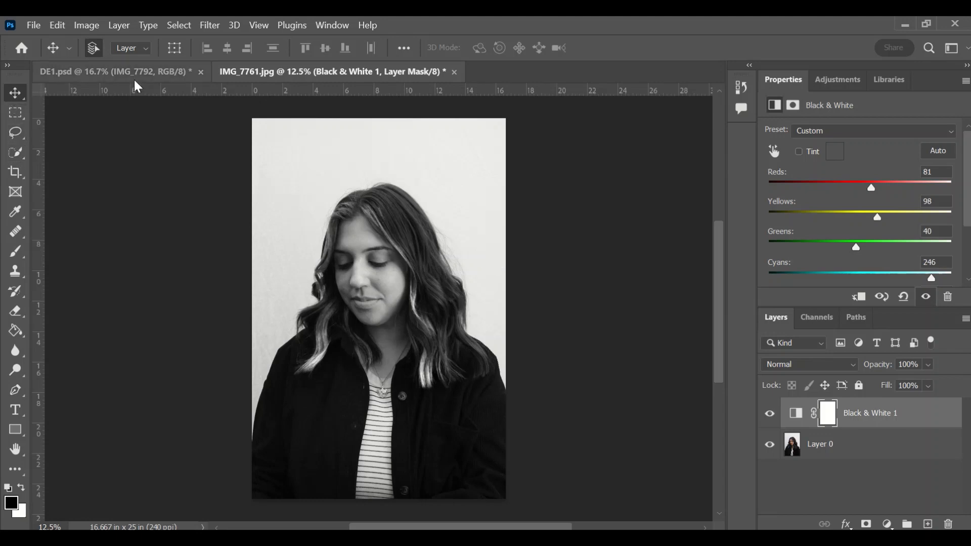
{"action": "left_click", "coordinate": [176, 26]}
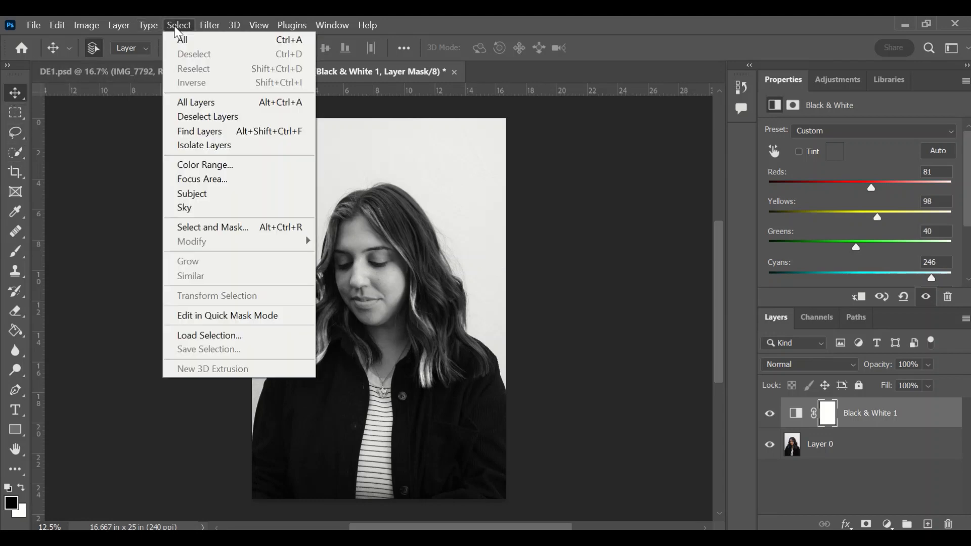
Step: Select the woman with Select Subject and add missed hair areas using Quick Selection
{"action": "left_click", "coordinate": [205, 193]}
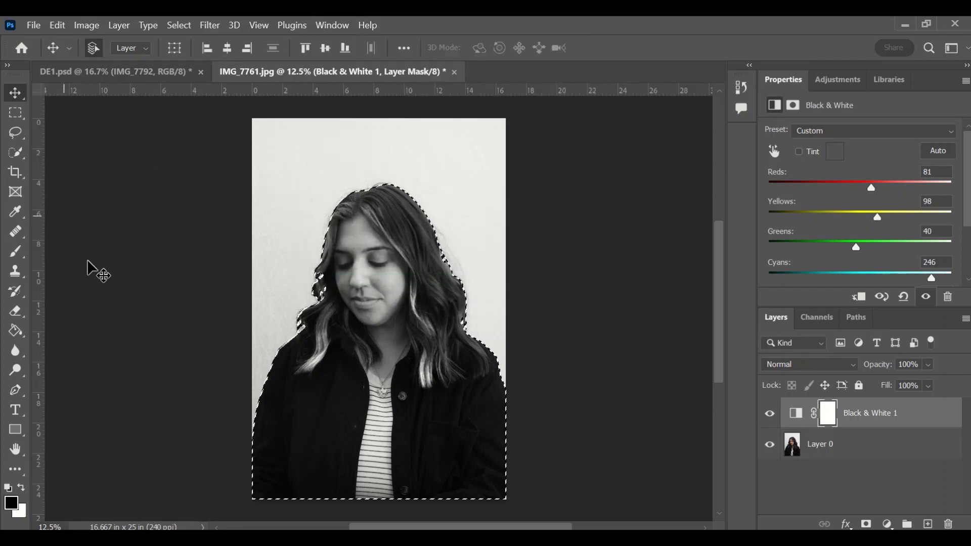
{"action": "key", "text": "ctrl+plus"}
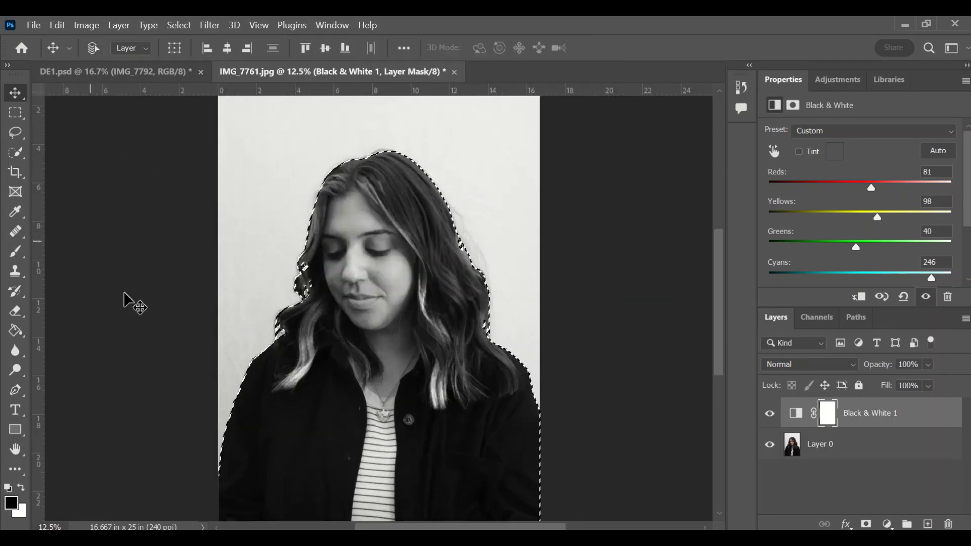
{"action": "left_click", "coordinate": [16, 152]}
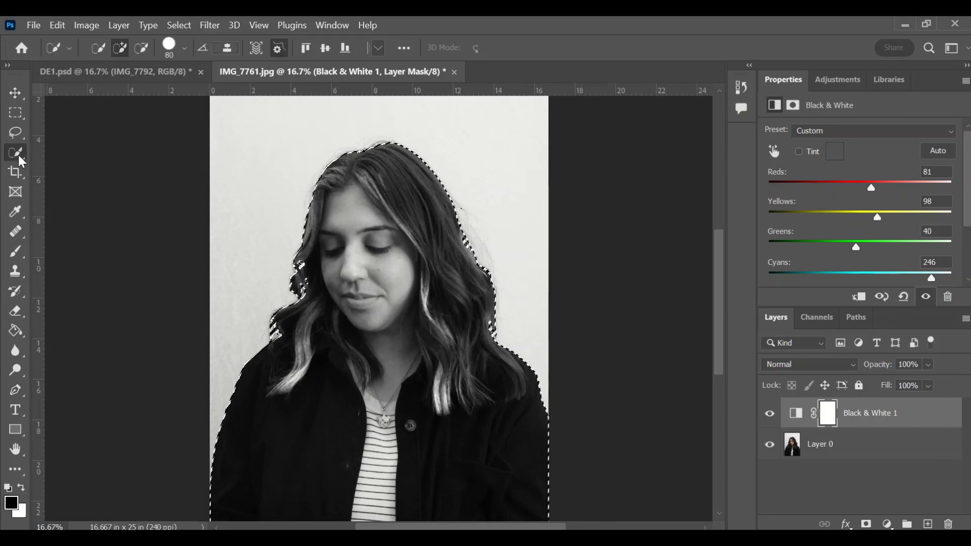
{"action": "scroll", "coordinate": [355, 307], "scroll_direction": "up", "scroll_amount": 2}
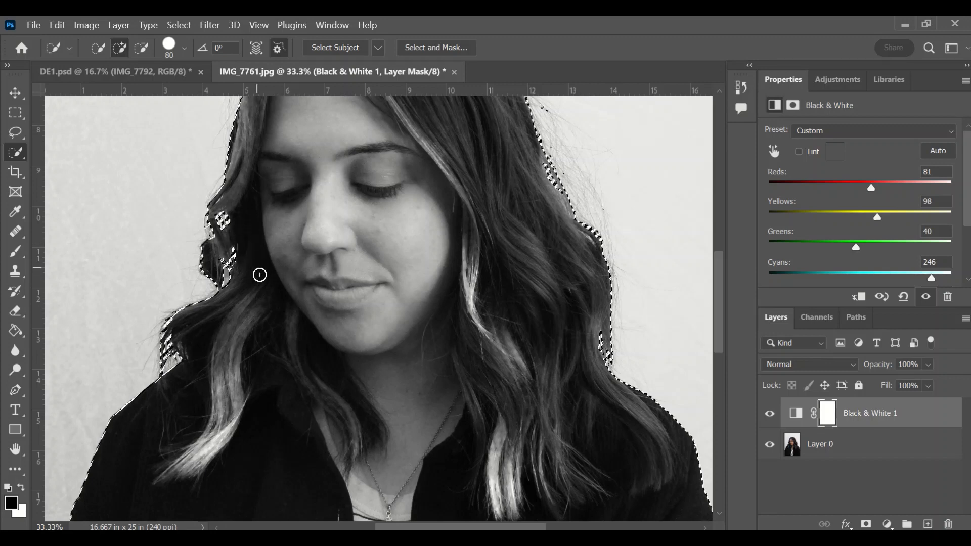
{"action": "mouse_move", "coordinate": [223, 240]}
{"action": "left_mouse_down"}
{"action": "mouse_move", "coordinate": [218, 215]}
{"action": "mouse_move", "coordinate": [232, 286]}
{"action": "mouse_move", "coordinate": [219, 215]}
{"action": "left_mouse_up"}
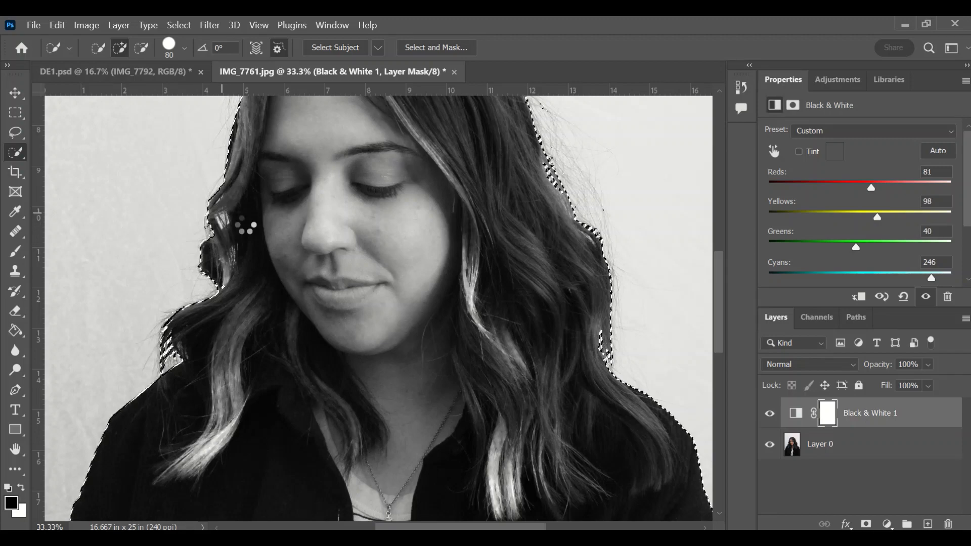
Step: Subtract leftover background from the right hair edge, then zoom back out
{"action": "scroll", "coordinate": [408, 345], "scroll_direction": "down", "scroll_amount": 5}
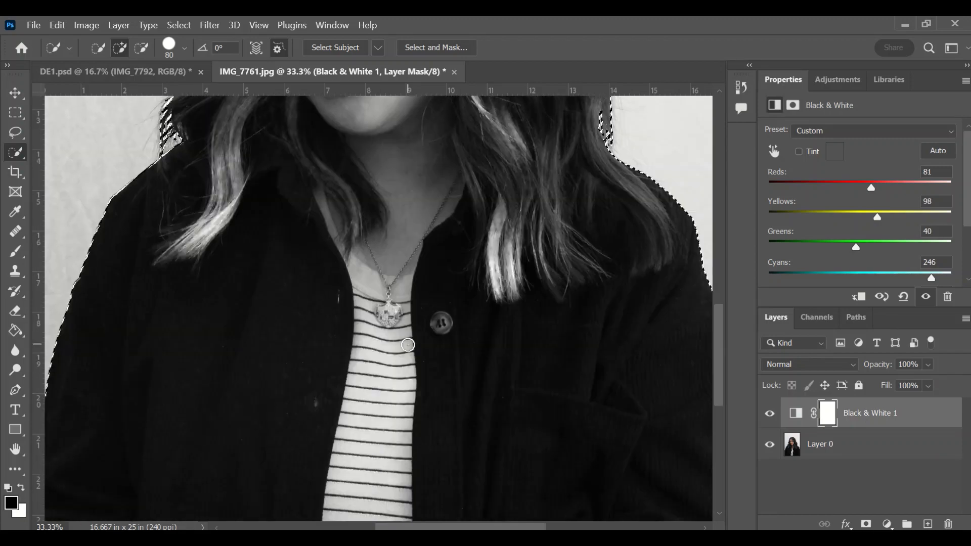
{"action": "scroll", "coordinate": [407, 345], "scroll_direction": "down", "scroll_amount": 5}
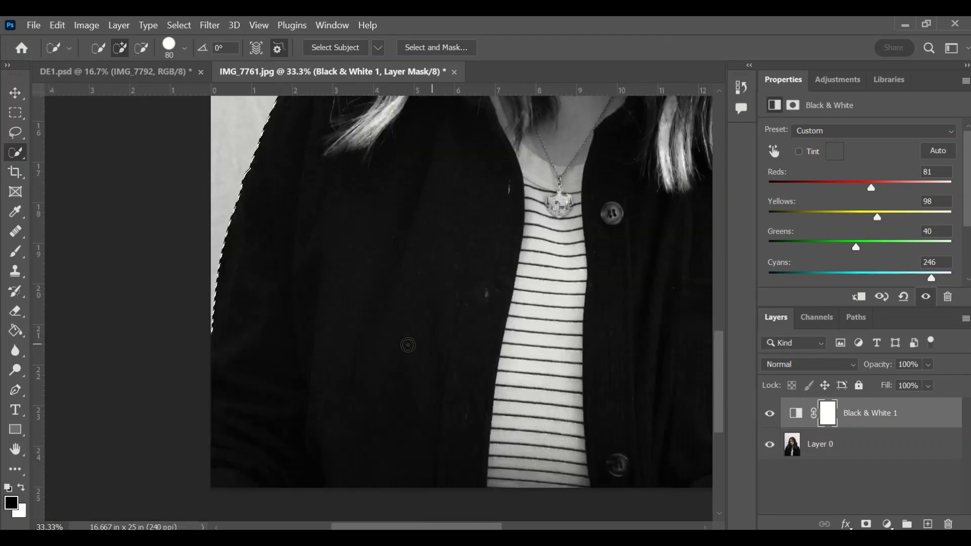
{"action": "scroll", "coordinate": [407, 345], "scroll_direction": "right", "scroll_amount": 3}
{"action": "scroll", "coordinate": [408, 345], "scroll_direction": "up", "scroll_amount": 10}
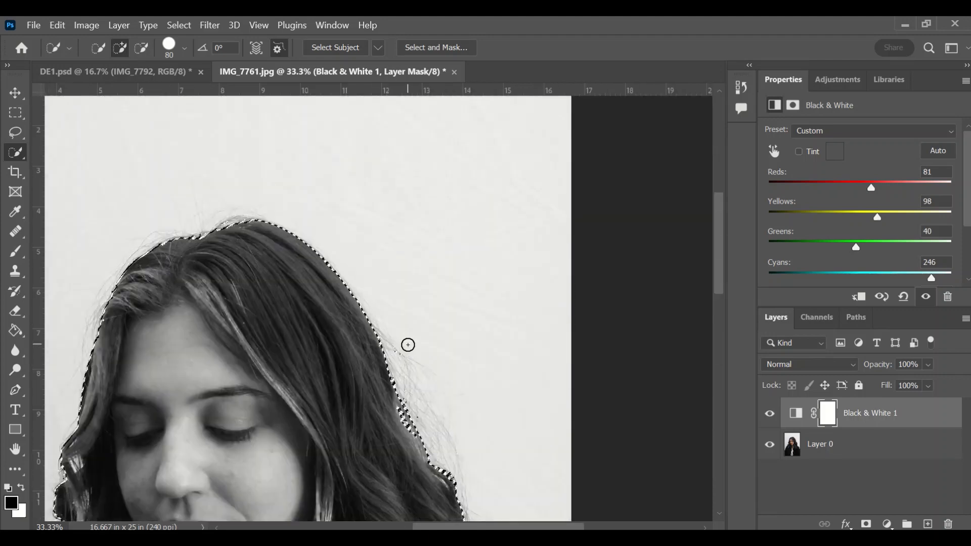
{"action": "left_click", "coordinate": [141, 48]}
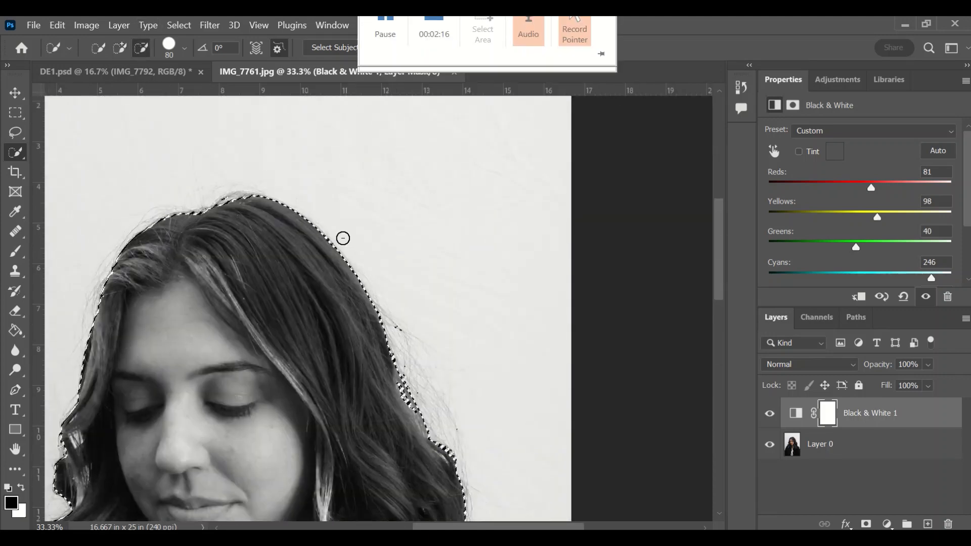
{"action": "left_click_drag", "start_coordinate": [409, 346], "coordinate": [397, 325]}
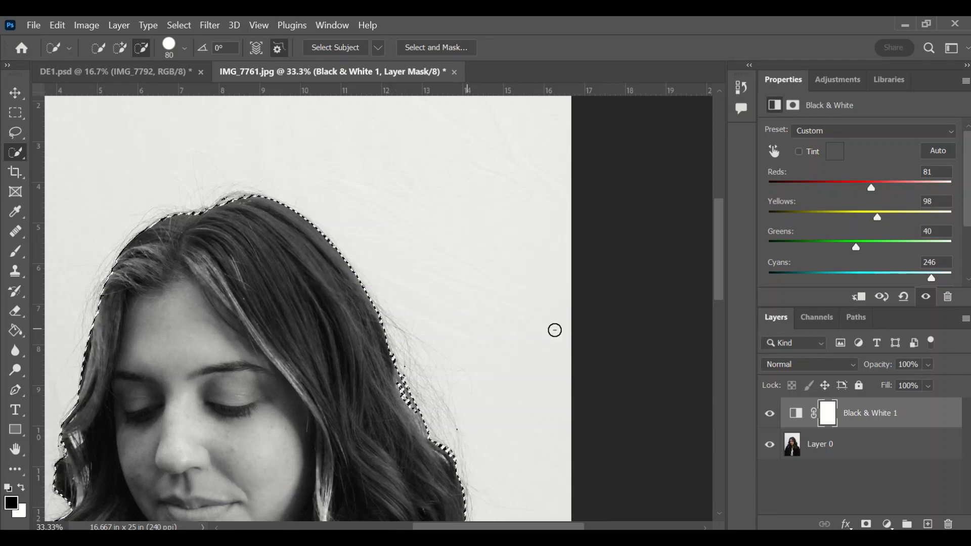
{"action": "key", "text": "ctrl+minus"}
{"action": "key", "text": "ctrl+minus"}
{"action": "key", "text": "ctrl+minus"}
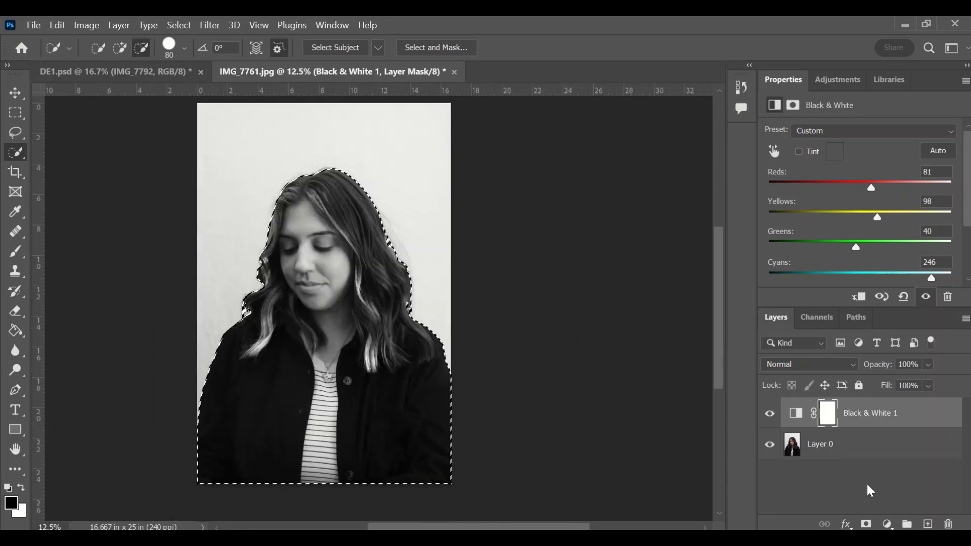
Step: Undo the accidental vector mask and add a layer mask to Layer 0 from the selection
{"action": "left_click", "coordinate": [867, 524]}
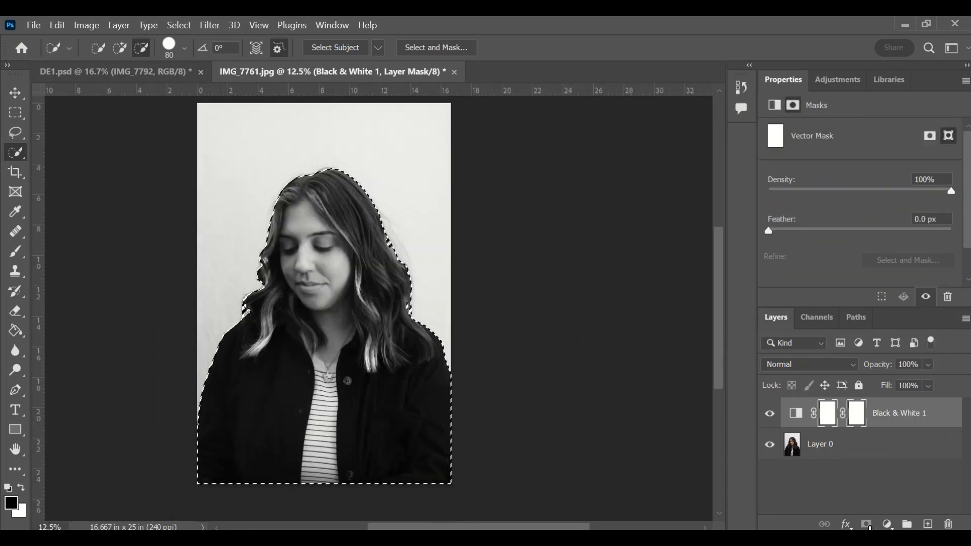
{"action": "key", "text": "ctrl+z"}
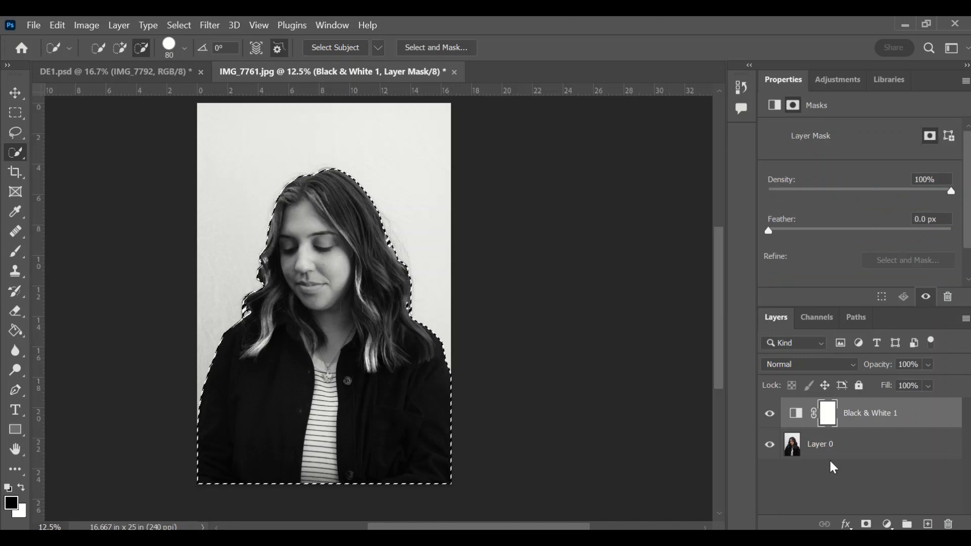
{"action": "left_click", "coordinate": [850, 440]}
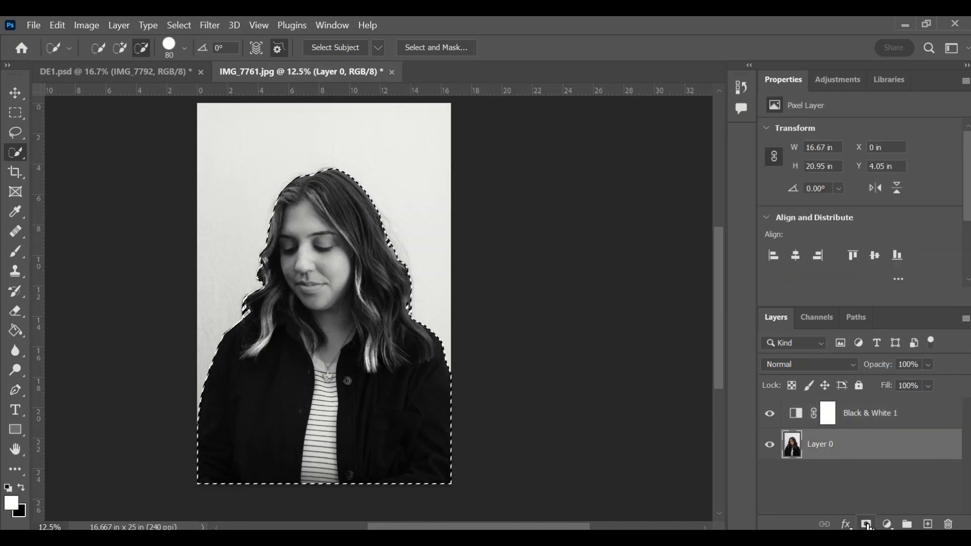
{"action": "left_click", "coordinate": [866, 524]}
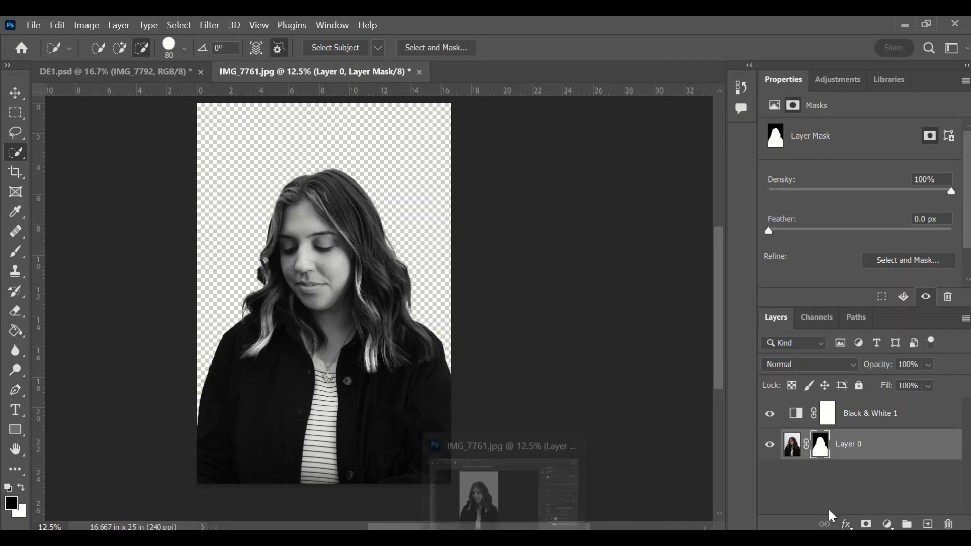
Step: Add a white Color Fill layer beneath Layer 0 and reselect Layer 0
{"action": "left_click", "coordinate": [887, 524]}
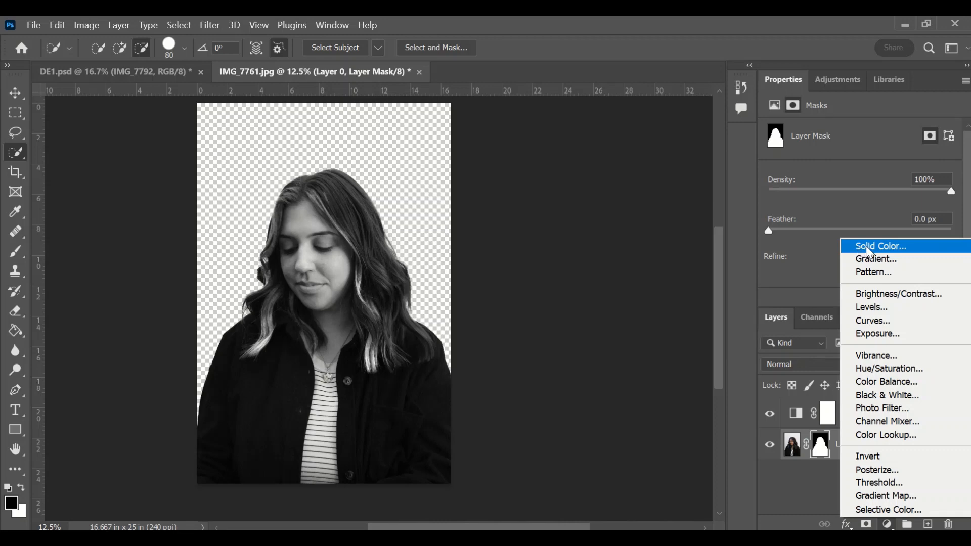
{"action": "left_click", "coordinate": [867, 247]}
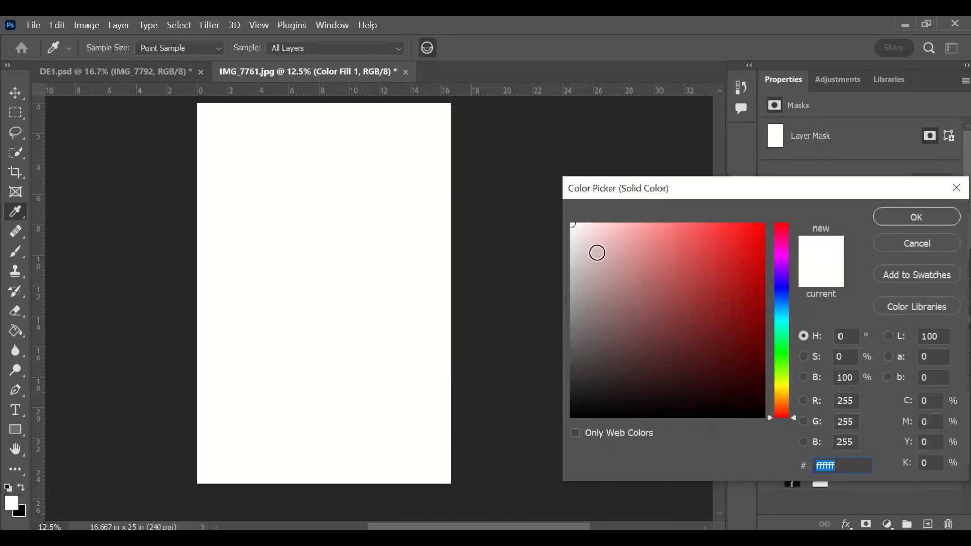
{"action": "left_click_drag", "start_coordinate": [598, 253], "coordinate": [552, 216]}
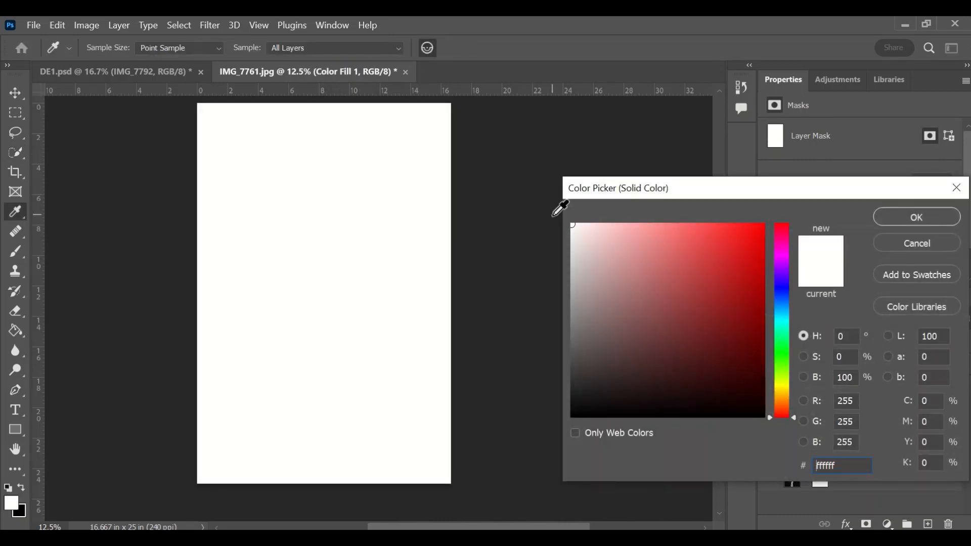
{"action": "left_click", "coordinate": [897, 223]}
{"action": "left_click_drag", "start_coordinate": [921, 447], "coordinate": [911, 485]}
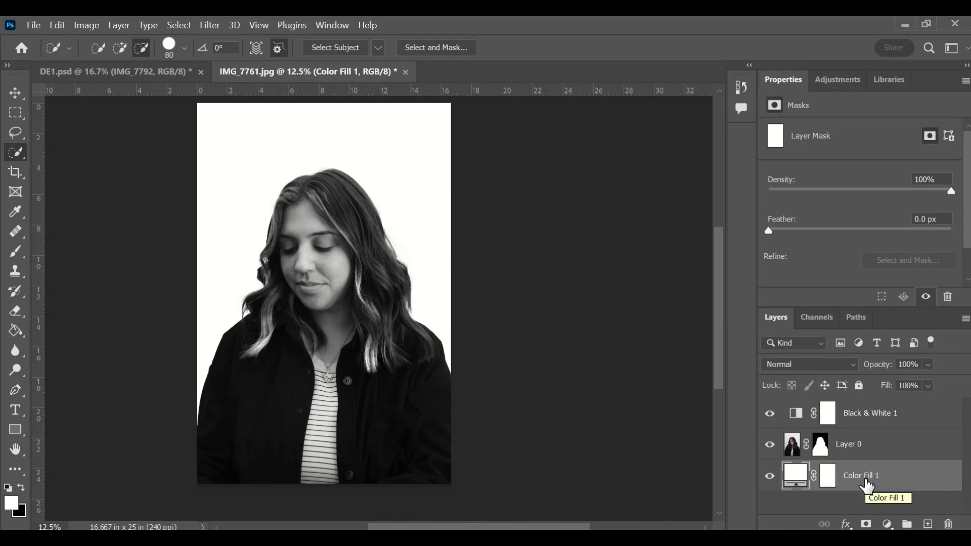
{"action": "left_click", "coordinate": [871, 452]}
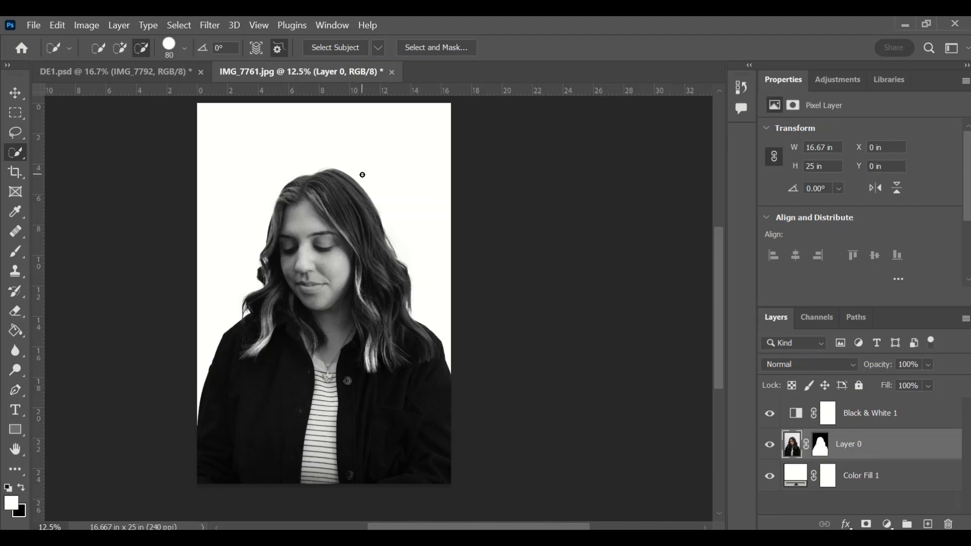
{"action": "left_click", "coordinate": [33, 27]}
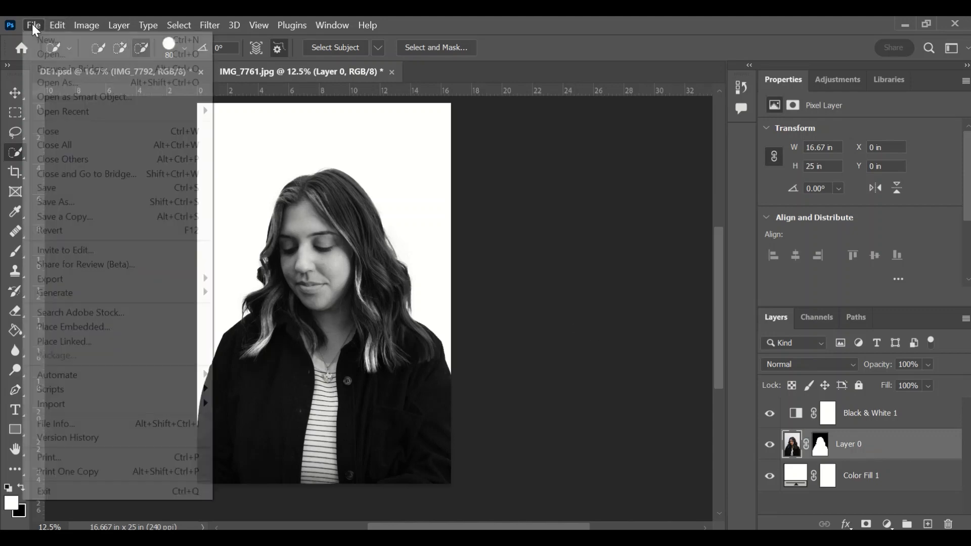
Step: Use Place Embedded to select the palm-tree photo IMG_7792
{"action": "left_click", "coordinate": [64, 328]}
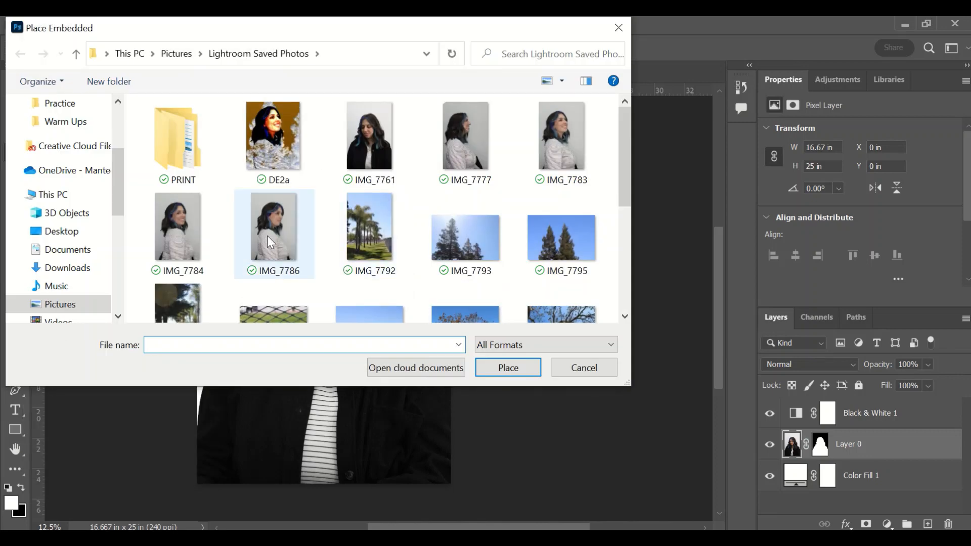
{"action": "scroll", "coordinate": [322, 188], "scroll_direction": "down", "scroll_amount": 1}
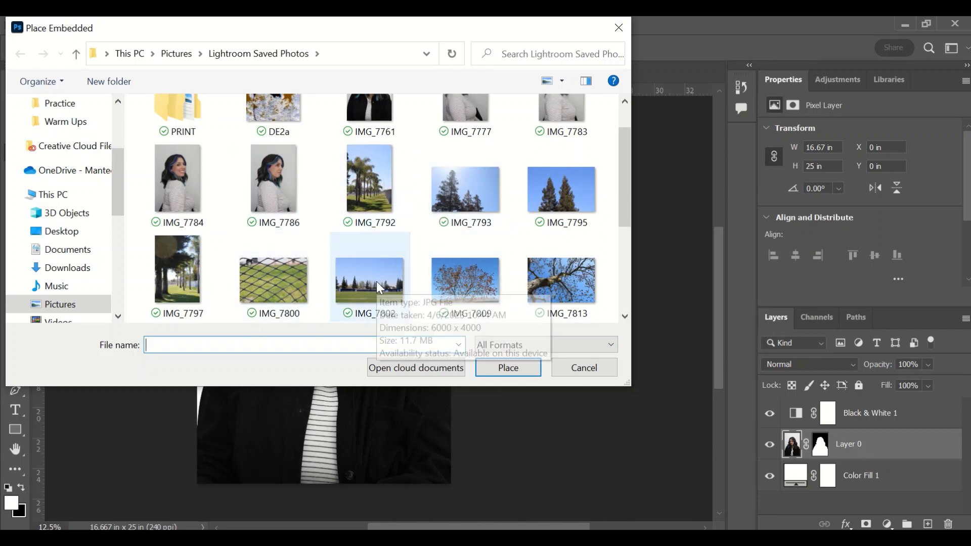
{"action": "scroll", "coordinate": [376, 281], "scroll_direction": "down", "scroll_amount": 1}
{"action": "scroll", "coordinate": [322, 226], "scroll_direction": "up", "scroll_amount": 1}
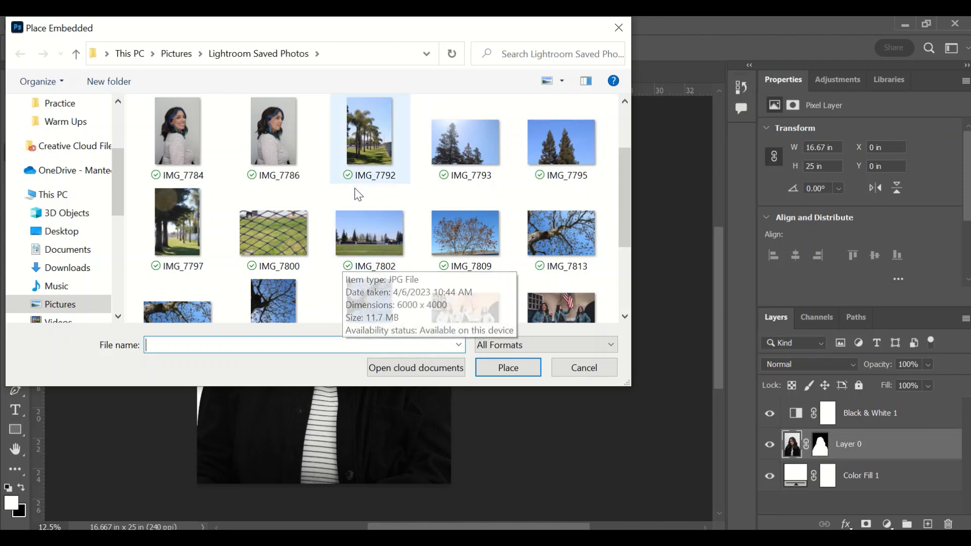
{"action": "left_click", "coordinate": [361, 139]}
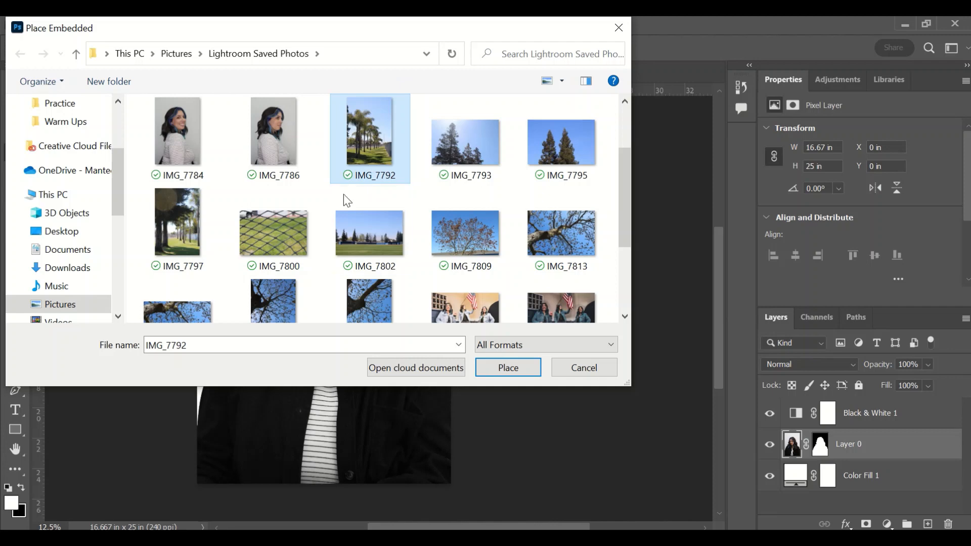
Step: Place IMG_7792, lower its opacity to 49%, and shift it right and down
{"action": "scroll", "coordinate": [352, 222], "scroll_direction": "down", "scroll_amount": 1}
{"action": "scroll", "coordinate": [351, 223], "scroll_direction": "up", "scroll_amount": 1}
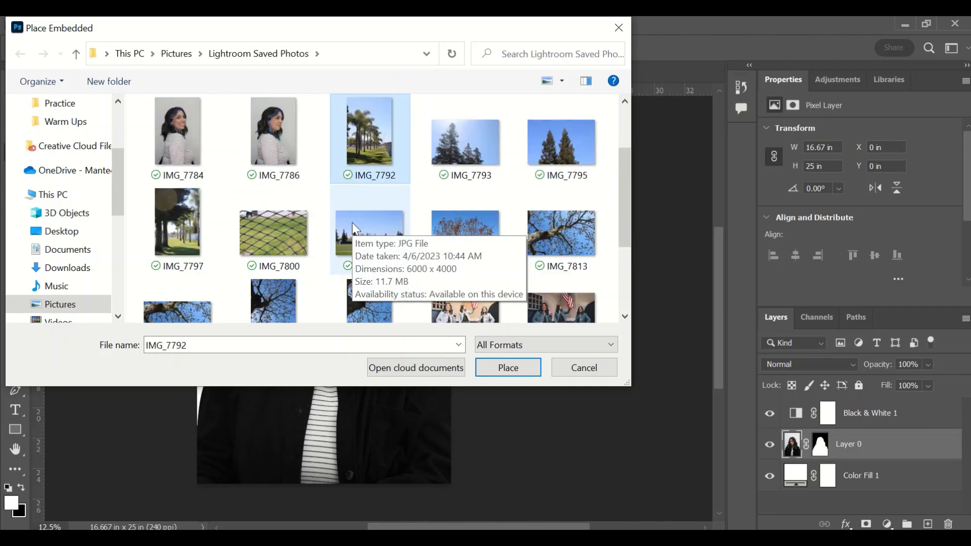
{"action": "left_click", "coordinate": [493, 362]}
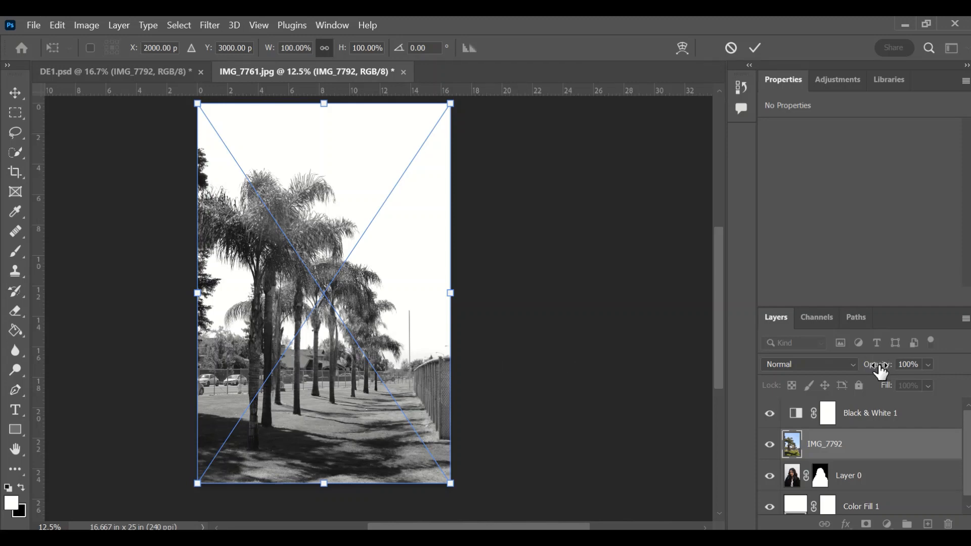
{"action": "left_click_drag", "start_coordinate": [879, 372], "coordinate": [837, 366]}
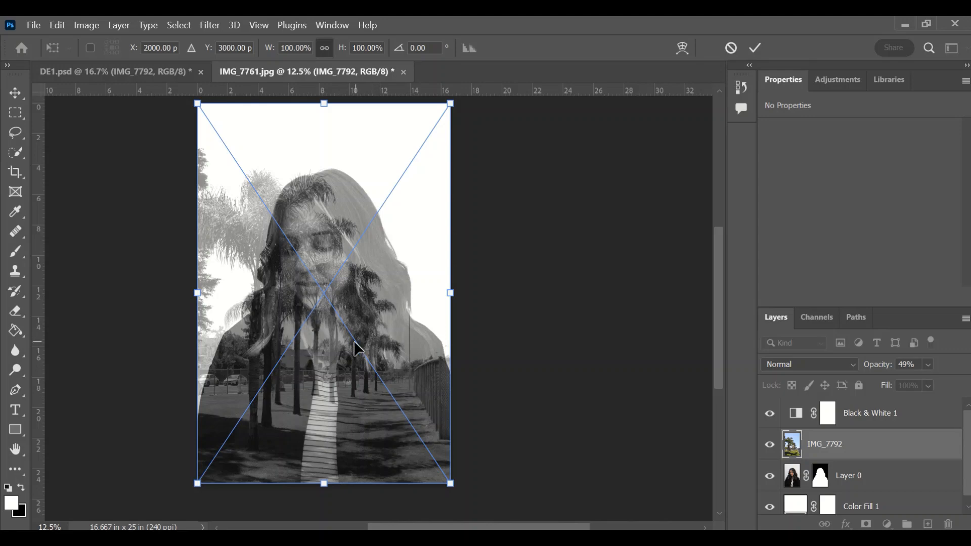
{"action": "left_click_drag", "start_coordinate": [357, 281], "coordinate": [393, 284]}
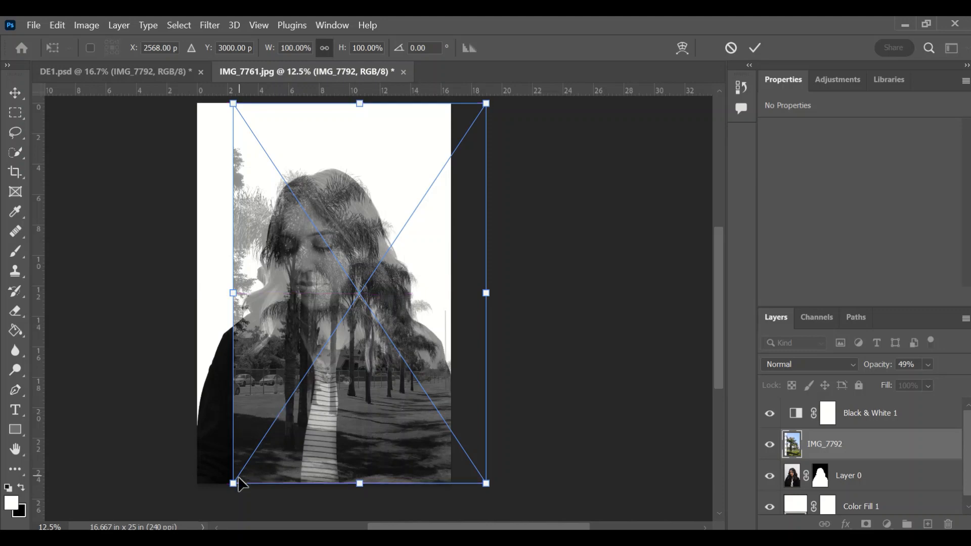
Step: Enlarge the palm-tree photo slightly and move it up and right
{"action": "left_click_drag", "start_coordinate": [233, 484], "coordinate": [165, 507]}
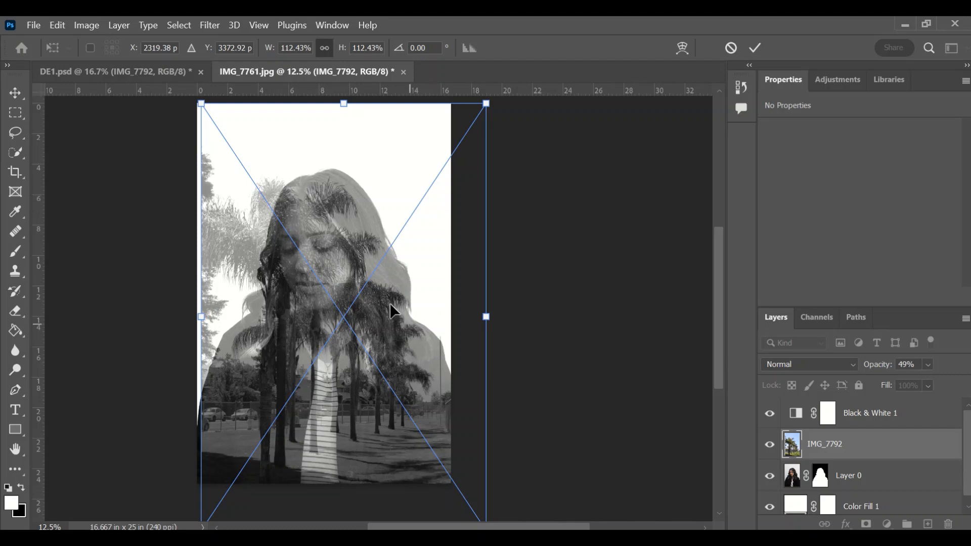
{"action": "left_click_drag", "start_coordinate": [321, 390], "coordinate": [350, 377]}
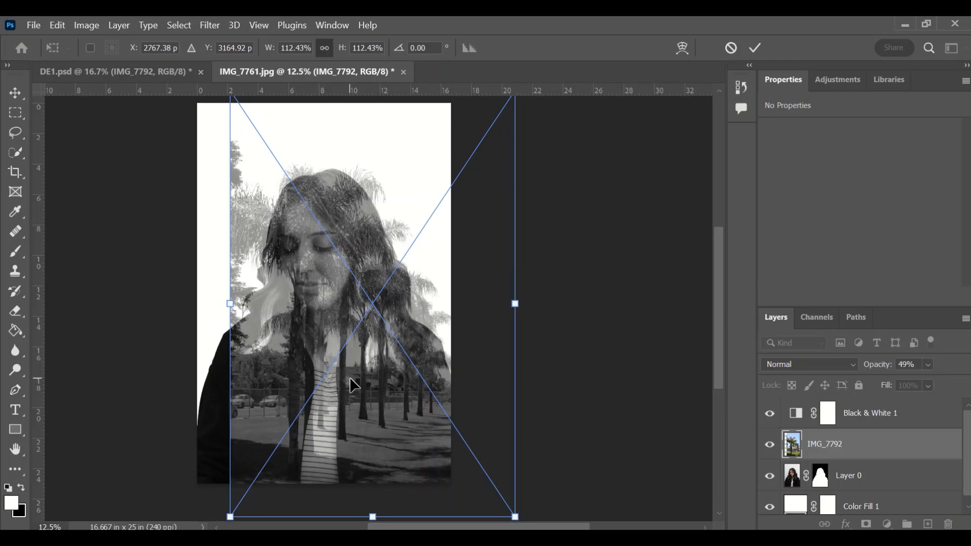
{"action": "right_click", "coordinate": [377, 375]}
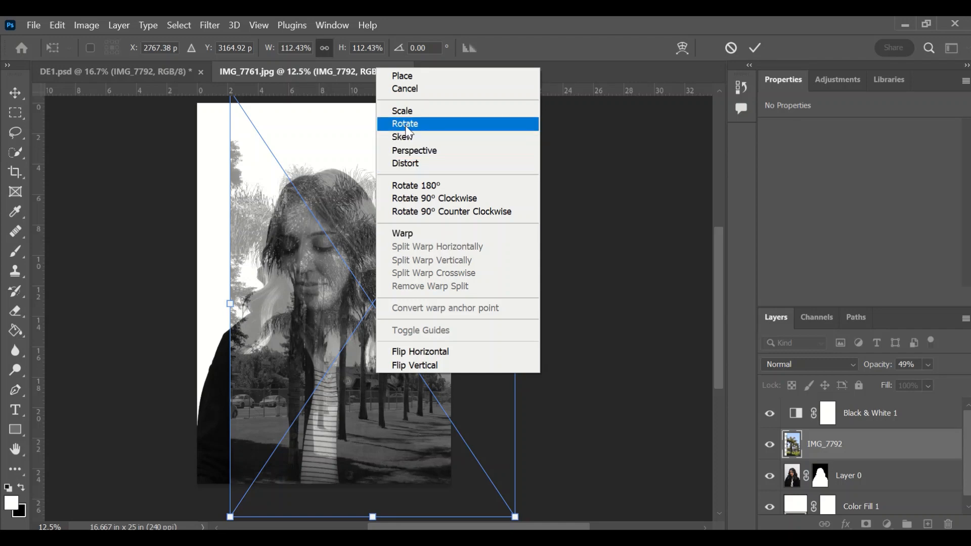
{"action": "left_click", "coordinate": [294, 310]}
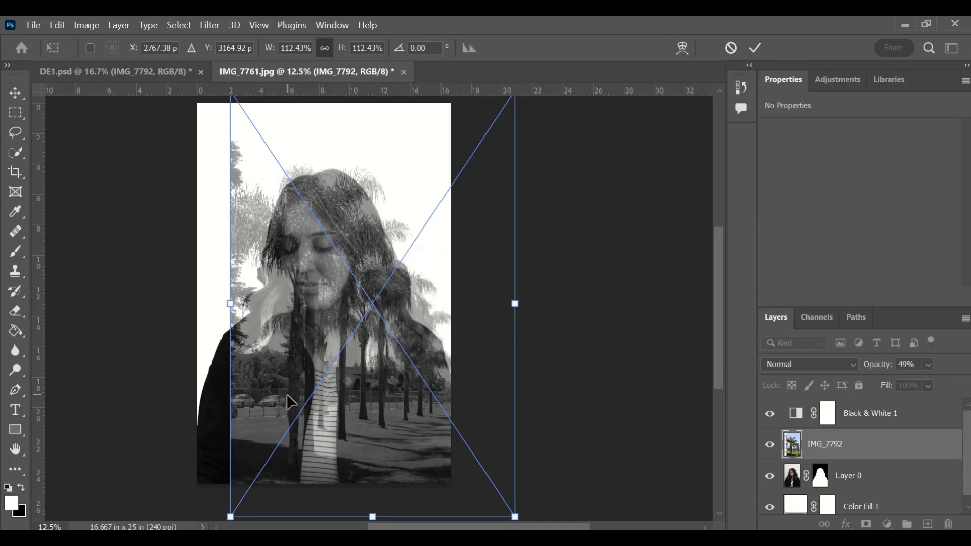
{"action": "key", "text": "ctrl+minus"}
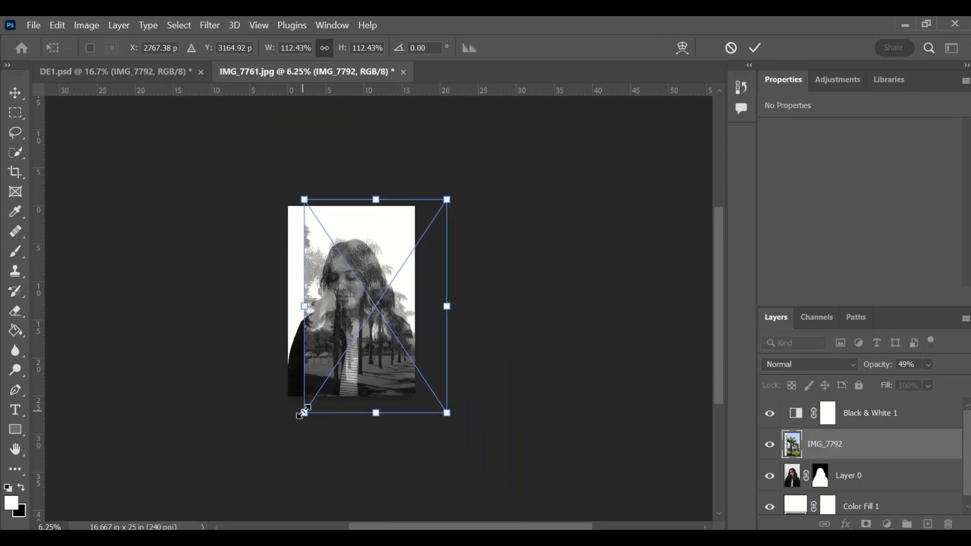
Step: Scale the palm-tree photo up through about 149% and 179% to 190.40%
{"action": "left_click_drag", "start_coordinate": [304, 412], "coordinate": [342, 384]}
{"action": "key", "text": "ctrl+plus"}
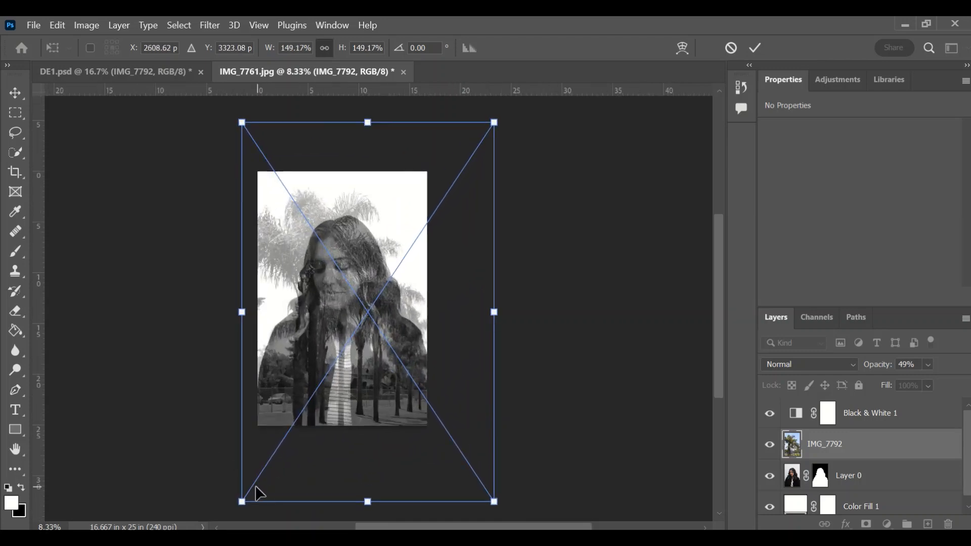
{"action": "key", "text": "ctrl+minus"}
{"action": "left_click_drag", "start_coordinate": [275, 453], "coordinate": [203, 524]}
{"action": "left_click_drag", "start_coordinate": [292, 365], "coordinate": [323, 338]}
{"action": "key", "text": "ctrl+plus"}
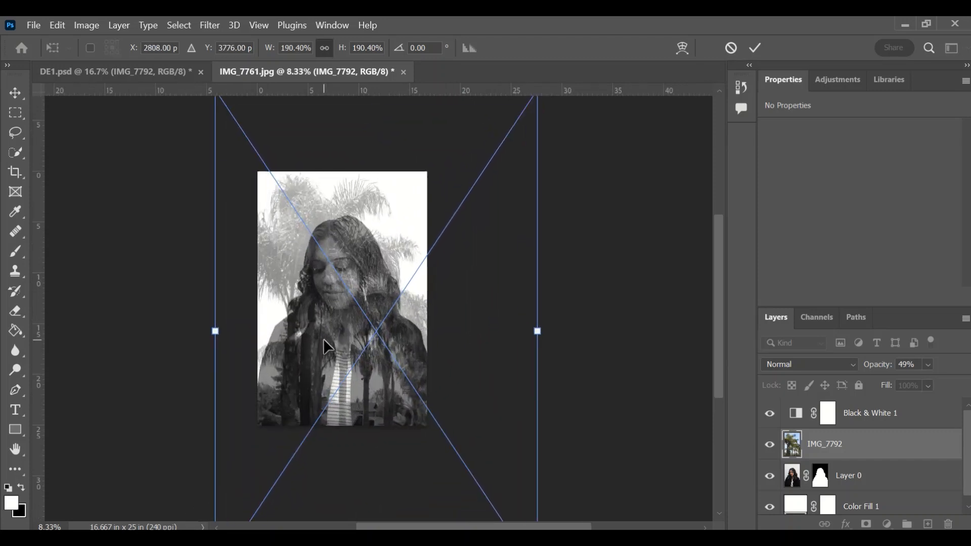
{"action": "key", "text": "ctrl+plus"}
{"action": "scroll", "coordinate": [290, 265], "scroll_direction": "up", "scroll_amount": 5}
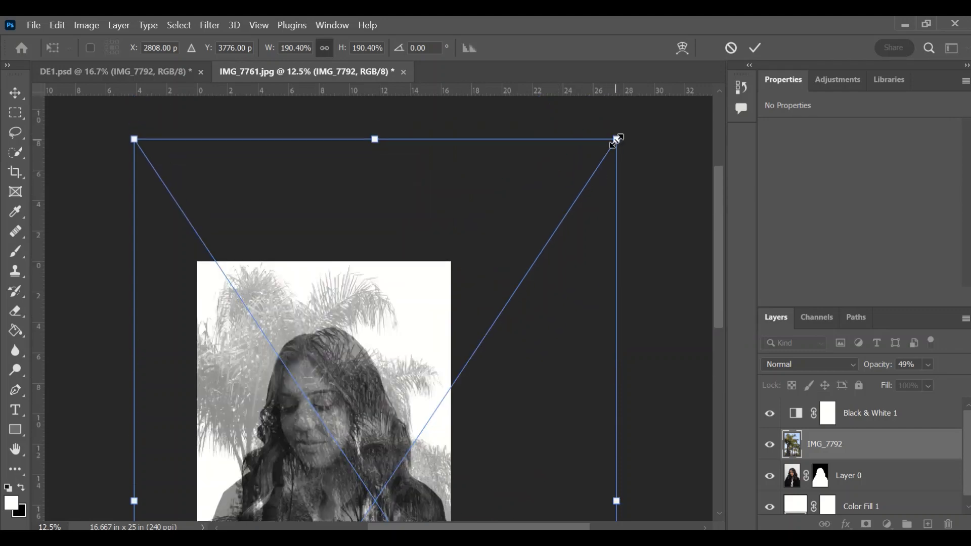
Step: Shrink the palm-tree photo to 149.48% and nudge it left and down
{"action": "left_click_drag", "start_coordinate": [615, 139], "coordinate": [512, 294]}
{"action": "left_click_drag", "start_coordinate": [302, 490], "coordinate": [365, 399]}
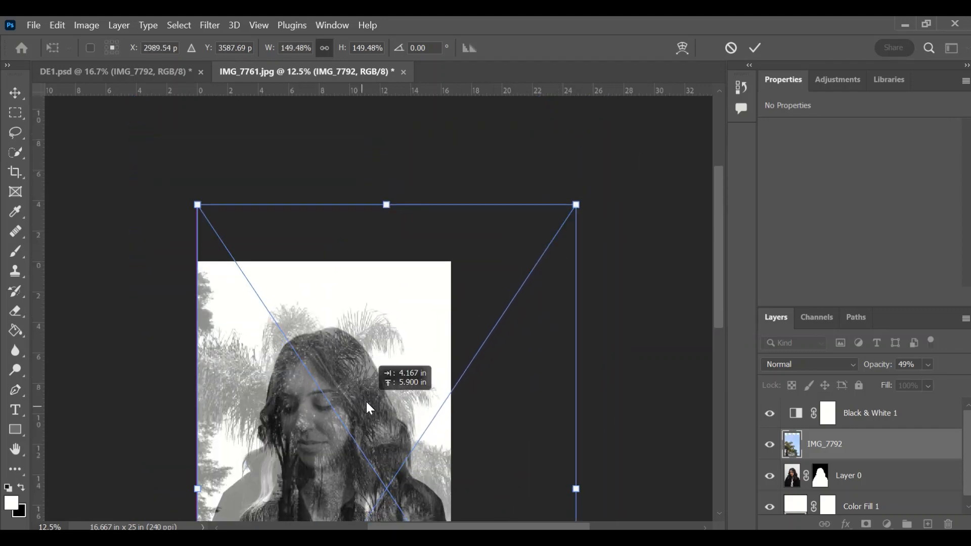
{"action": "scroll", "coordinate": [365, 400], "scroll_direction": "down", "scroll_amount": 2}
{"action": "mouse_move", "coordinate": [343, 320]}
{"action": "left_mouse_down"}
{"action": "mouse_move", "coordinate": [368, 341]}
{"action": "mouse_move", "coordinate": [325, 354]}
{"action": "mouse_move", "coordinate": [334, 335]}
{"action": "left_mouse_up"}
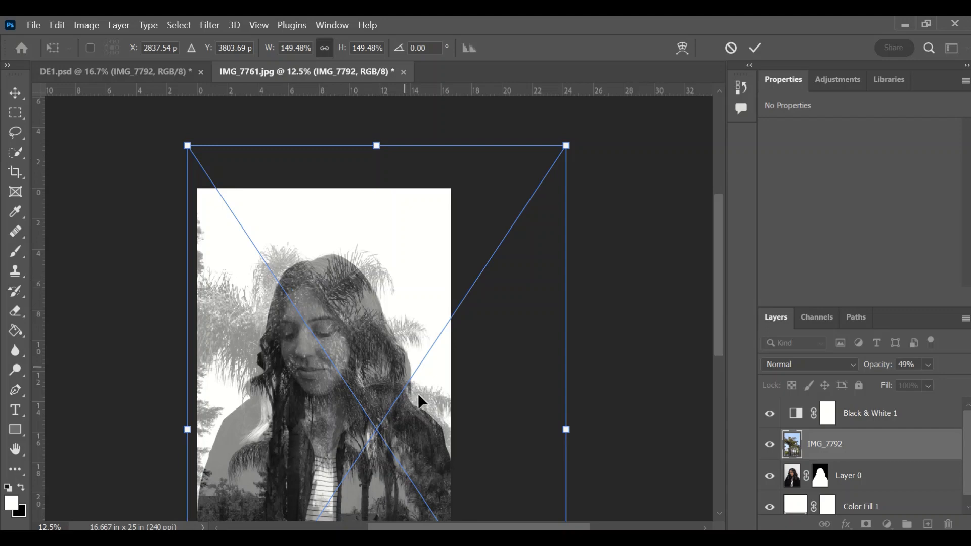
{"action": "scroll", "coordinate": [348, 371], "scroll_direction": "down", "scroll_amount": 1}
{"action": "scroll", "coordinate": [348, 371], "scroll_direction": "down", "scroll_amount": 2}
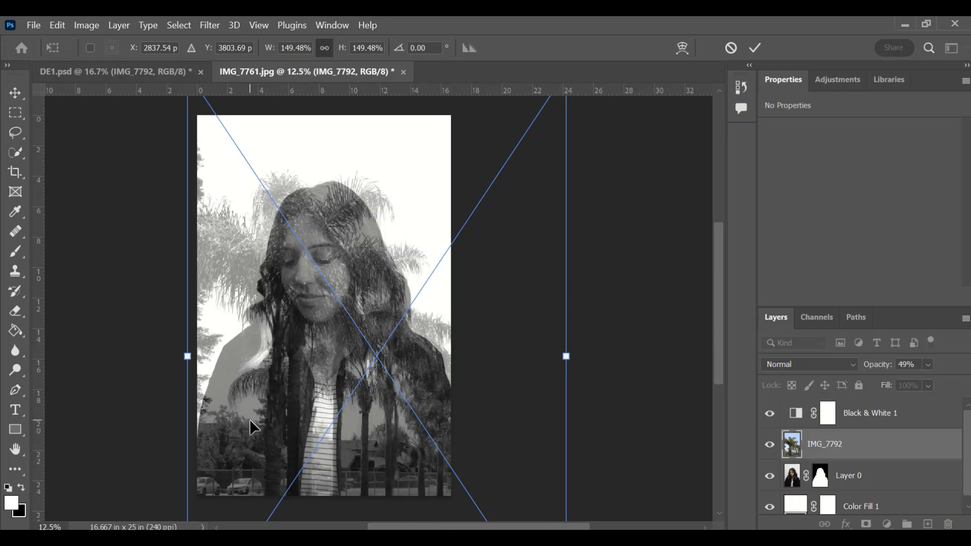
Step: Fine-tune the palm layer's position over the woman and commit the transform
{"action": "mouse_move", "coordinate": [297, 342]}
{"action": "left_mouse_down"}
{"action": "mouse_move", "coordinate": [307, 355]}
{"action": "mouse_move", "coordinate": [294, 361]}
{"action": "mouse_move", "coordinate": [299, 350]}
{"action": "left_mouse_up"}
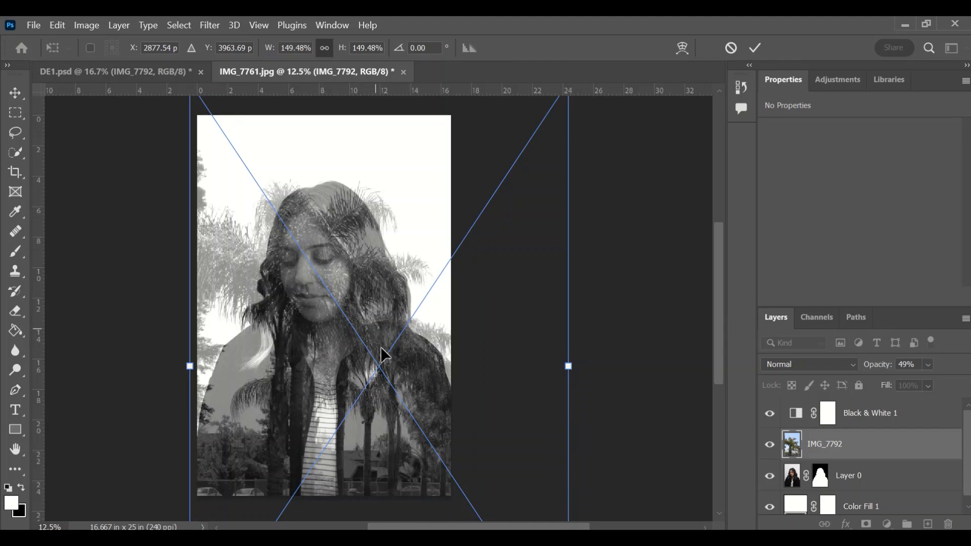
{"action": "left_click_drag", "start_coordinate": [393, 373], "coordinate": [396, 373]}
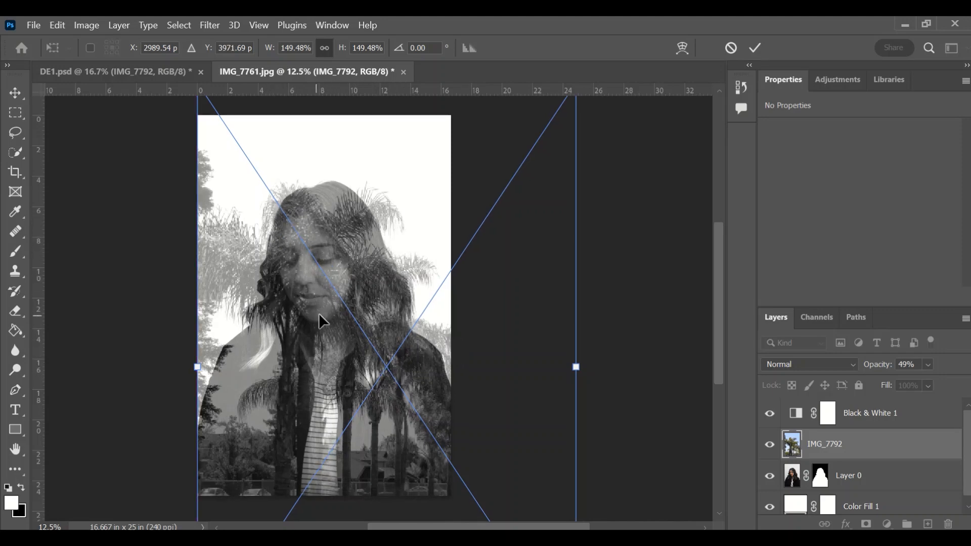
{"action": "mouse_move", "coordinate": [339, 300]}
{"action": "left_mouse_down"}
{"action": "mouse_move", "coordinate": [327, 344]}
{"action": "mouse_move", "coordinate": [296, 339]}
{"action": "mouse_move", "coordinate": [229, 293]}
{"action": "mouse_move", "coordinate": [304, 271]}
{"action": "mouse_move", "coordinate": [342, 306]}
{"action": "mouse_move", "coordinate": [352, 295]}
{"action": "mouse_move", "coordinate": [343, 295]}
{"action": "left_mouse_up"}
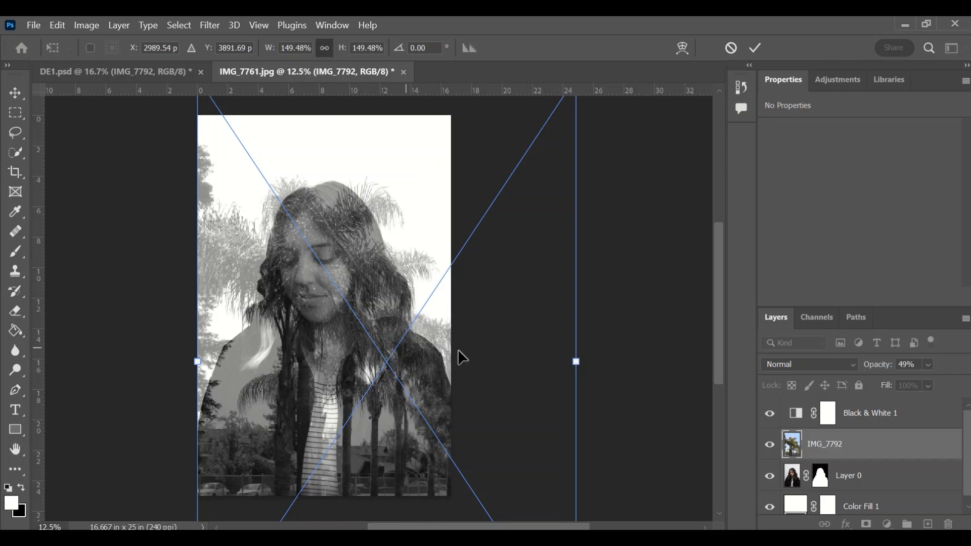
{"action": "left_click", "coordinate": [753, 50]}
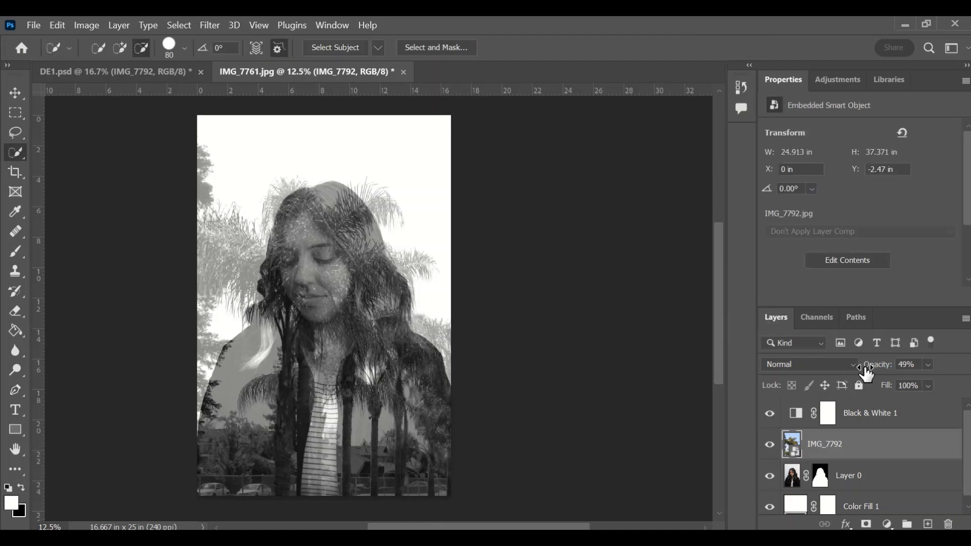
Step: Raise IMG_7792's opacity from 49% back to 100%
{"action": "left_click_drag", "start_coordinate": [878, 376], "coordinate": [948, 375]}
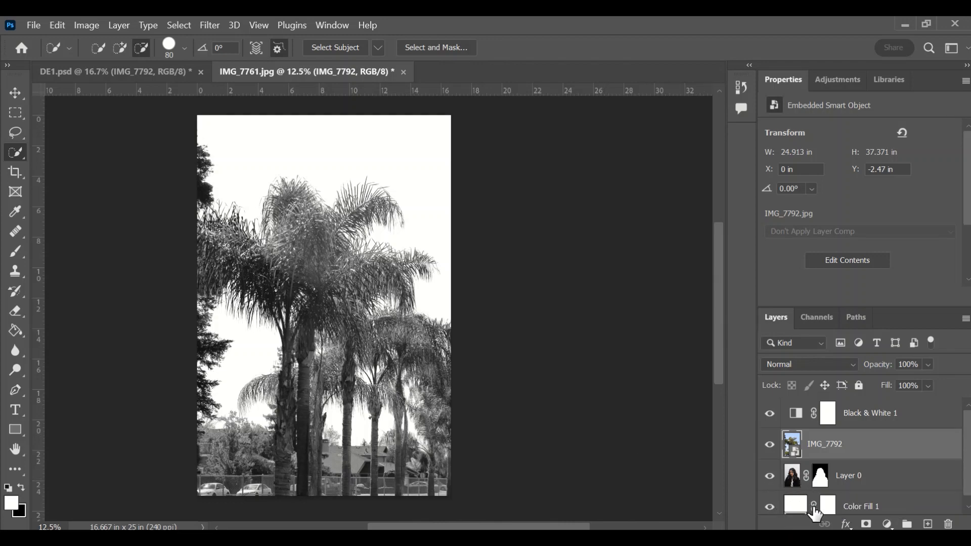
{"action": "left_click", "coordinate": [795, 509]}
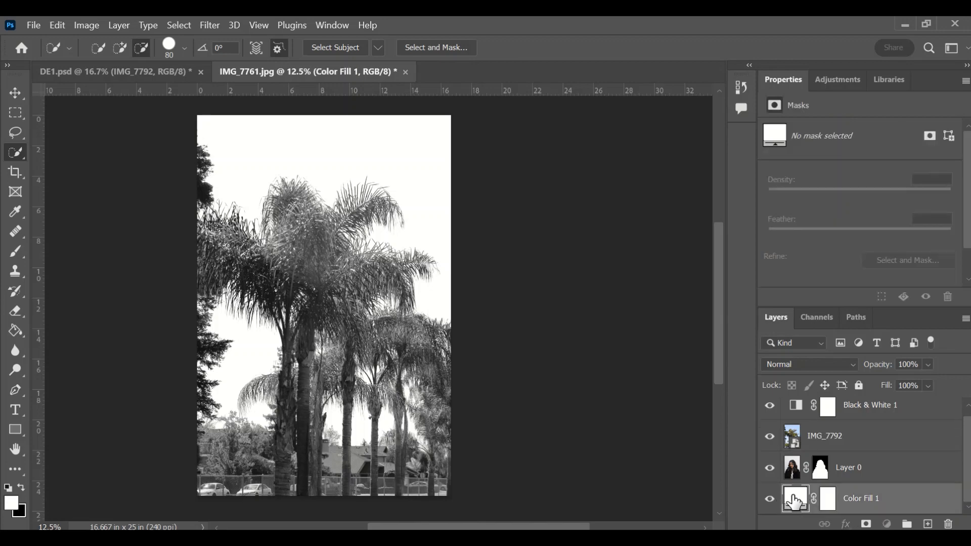
{"action": "double_click", "coordinate": [795, 503]}
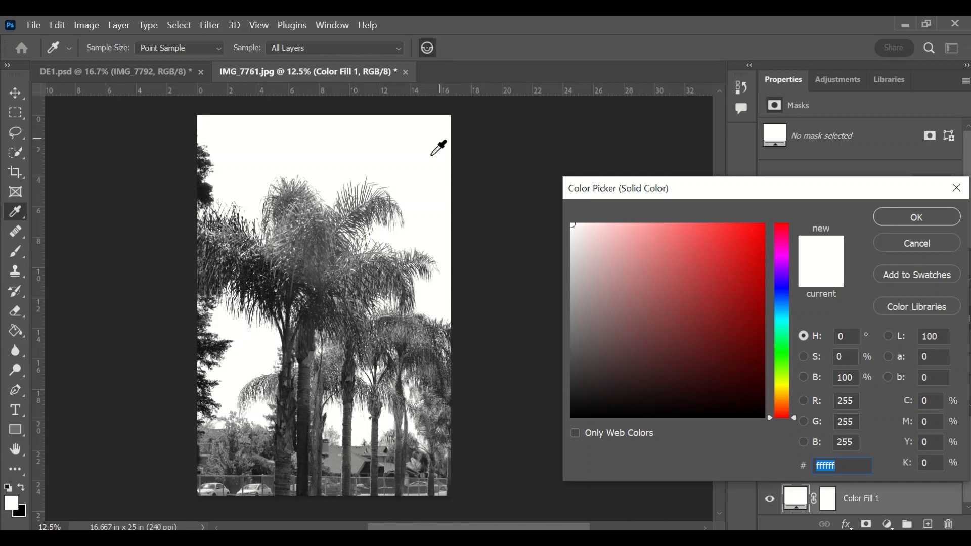
{"action": "left_click", "coordinate": [907, 227]}
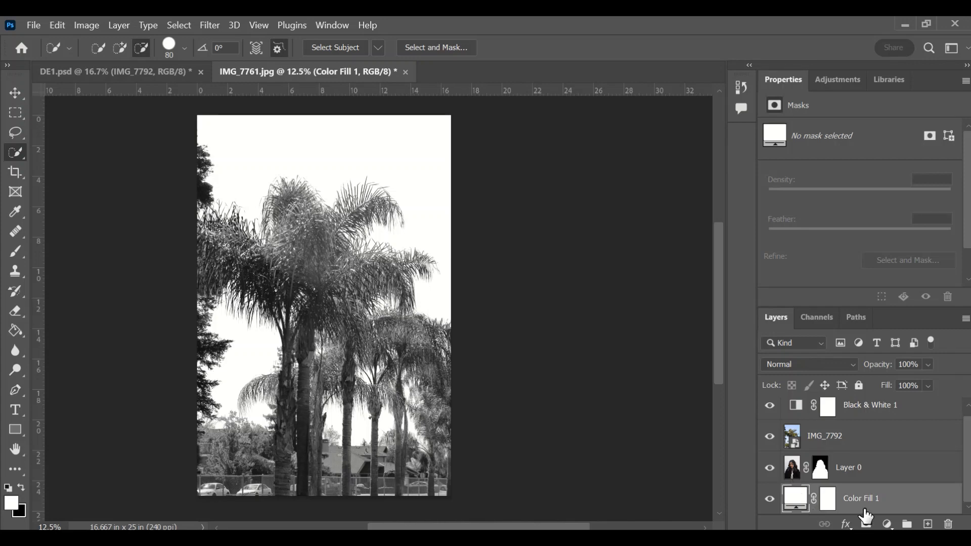
{"action": "left_click", "coordinate": [823, 444]}
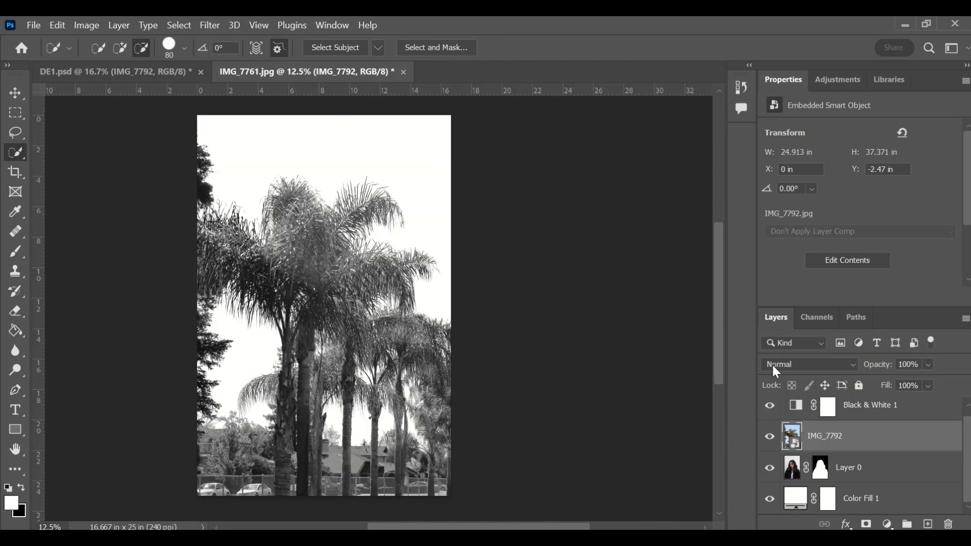
Step: Set the IMG_7792 layer's blend mode to Screen
{"action": "left_click", "coordinate": [830, 367]}
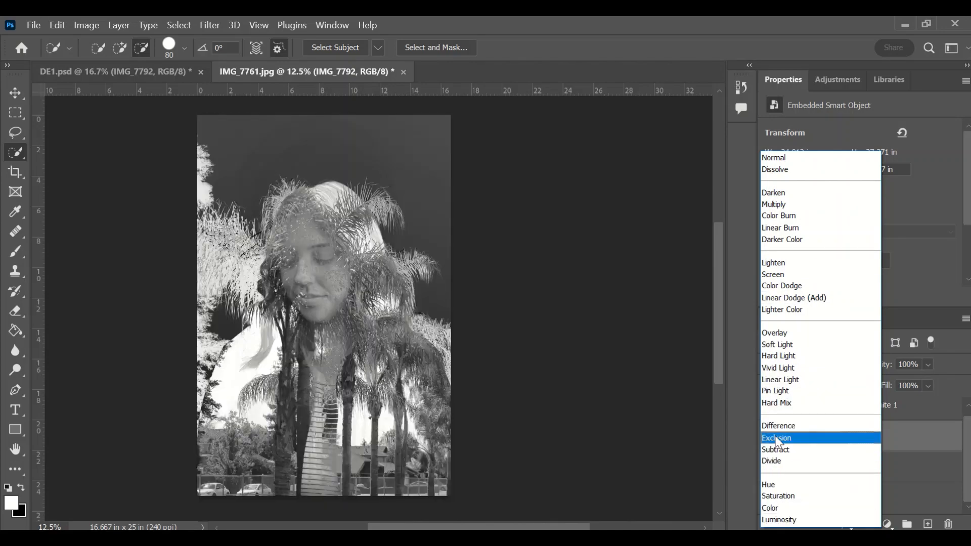
{"action": "left_click", "coordinate": [767, 279]}
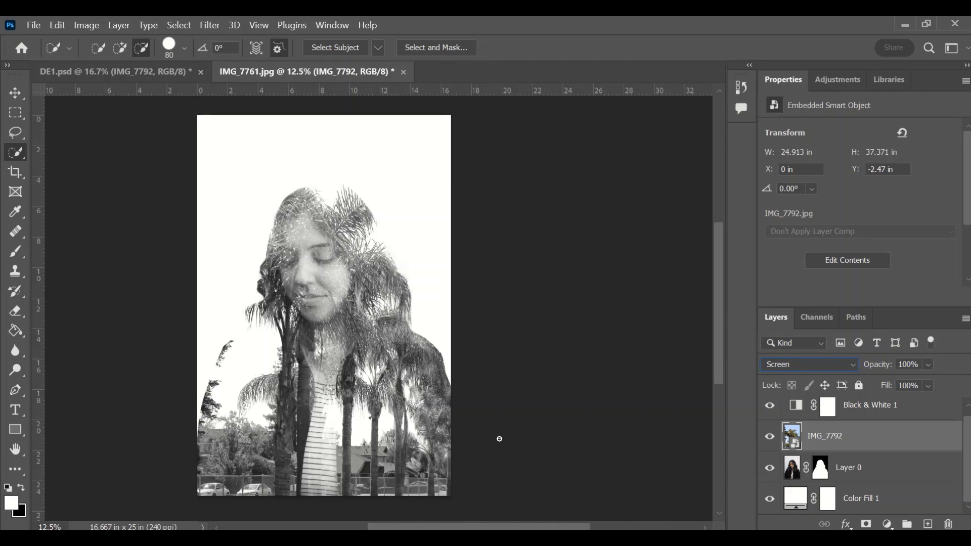
Step: Clip the IMG_7792 palm-tree layer to Layer 0 with Create Clipping Mask
{"action": "right_click", "coordinate": [828, 445]}
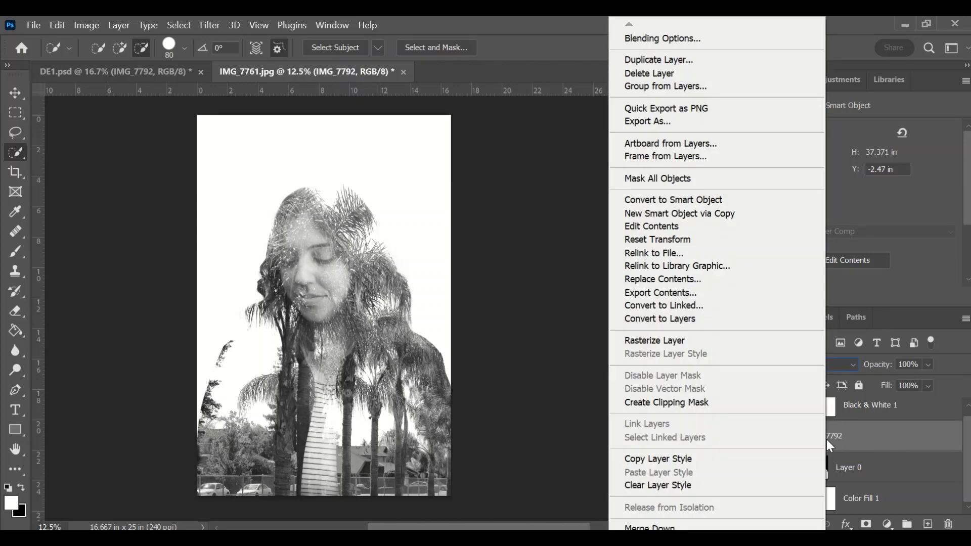
{"action": "left_click", "coordinate": [724, 406]}
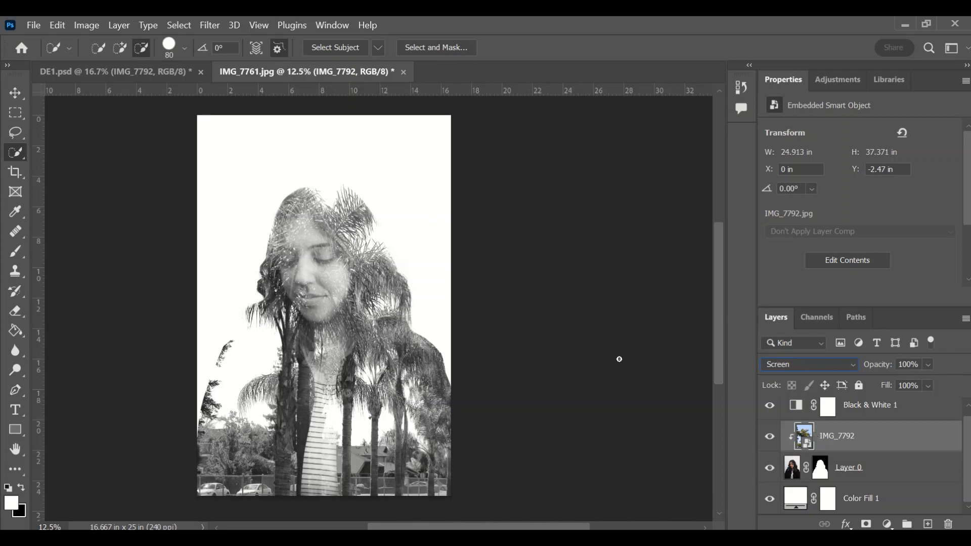
Step: Add a Curves adjustment on Layer 0, raising the black point and lowering the white point
{"action": "left_click", "coordinate": [883, 472]}
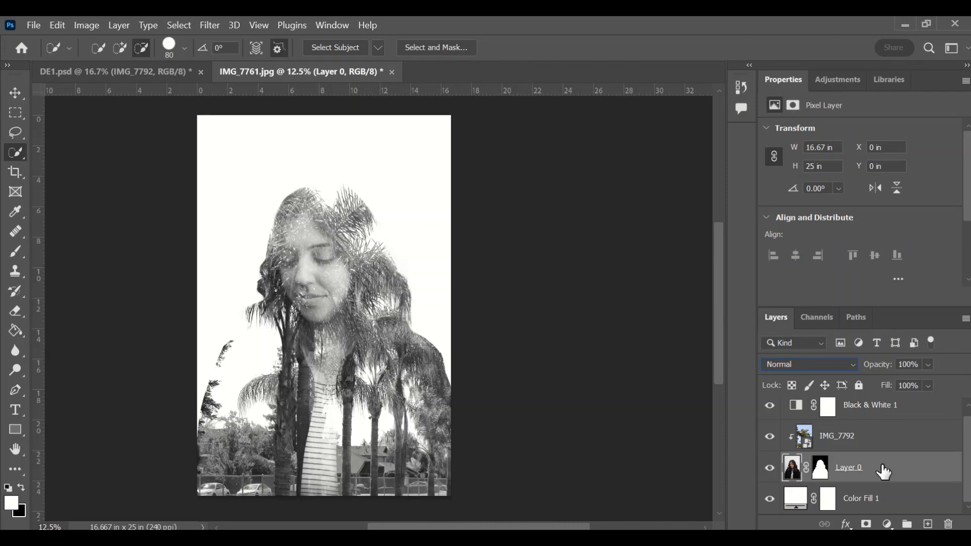
{"action": "left_click", "coordinate": [887, 524]}
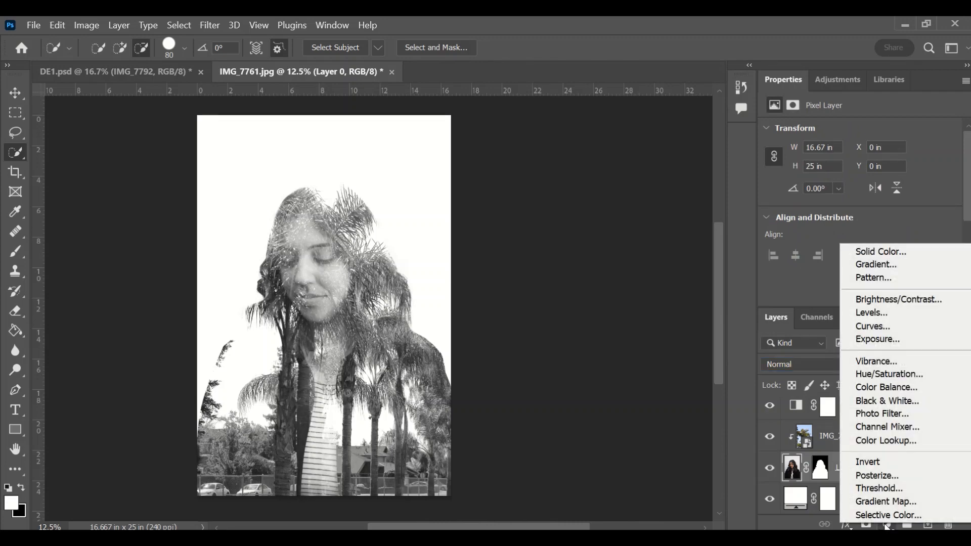
{"action": "left_click", "coordinate": [885, 330]}
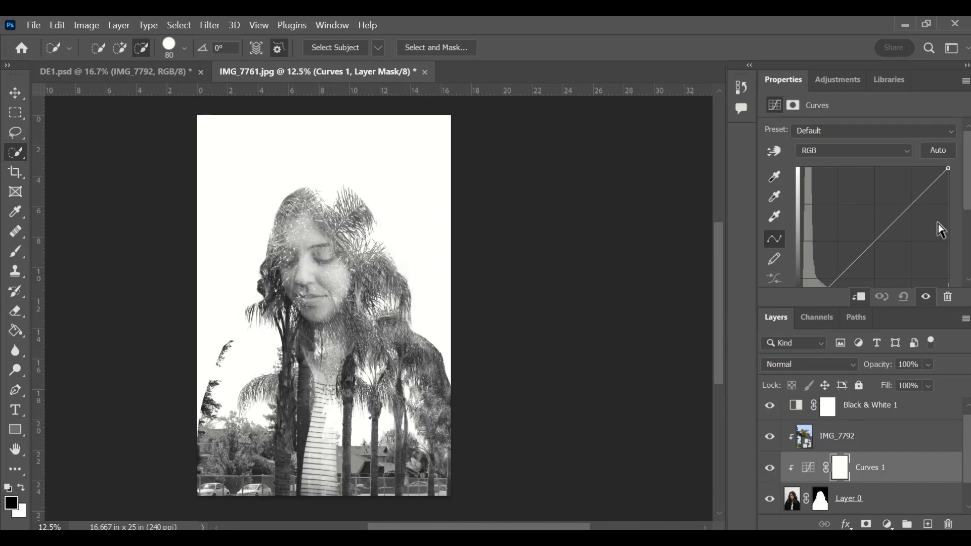
{"action": "scroll", "coordinate": [968, 222], "scroll_direction": "down", "scroll_amount": 1}
{"action": "scroll", "coordinate": [968, 223], "scroll_direction": "down", "scroll_amount": 2}
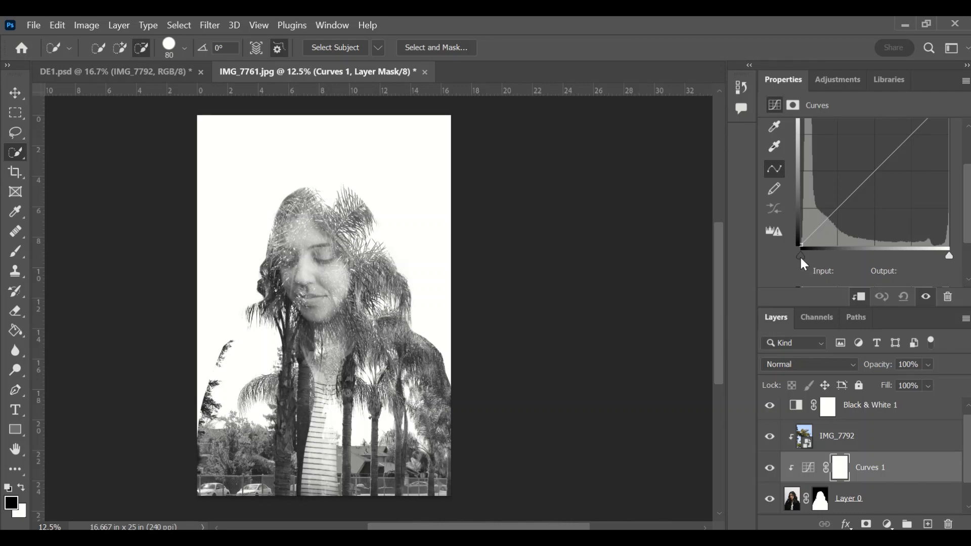
{"action": "left_click_drag", "start_coordinate": [800, 256], "coordinate": [842, 258]}
{"action": "left_click_drag", "start_coordinate": [948, 259], "coordinate": [843, 257]}
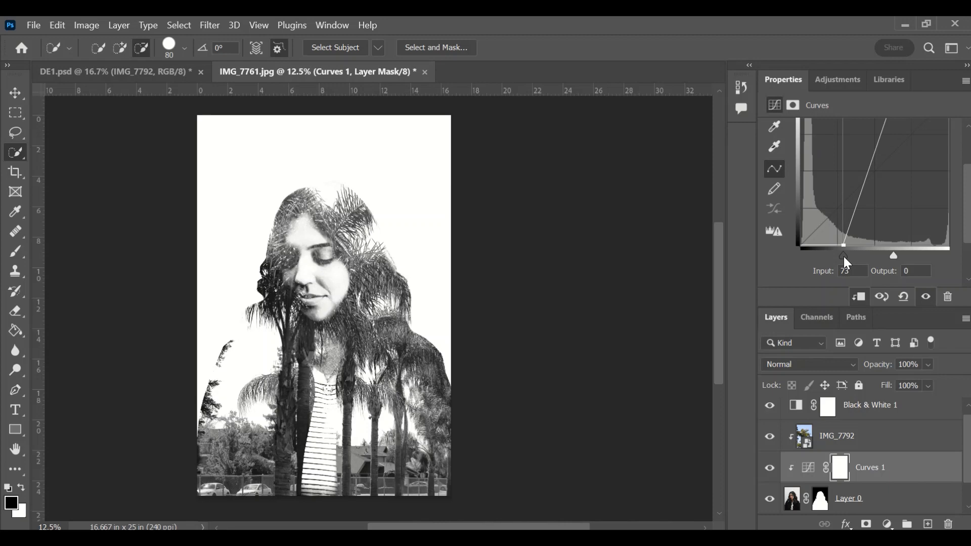
Step: Target Layer 0's layer mask and switch to the Brush tool
{"action": "left_click", "coordinate": [814, 511]}
{"action": "left_click", "coordinate": [820, 503]}
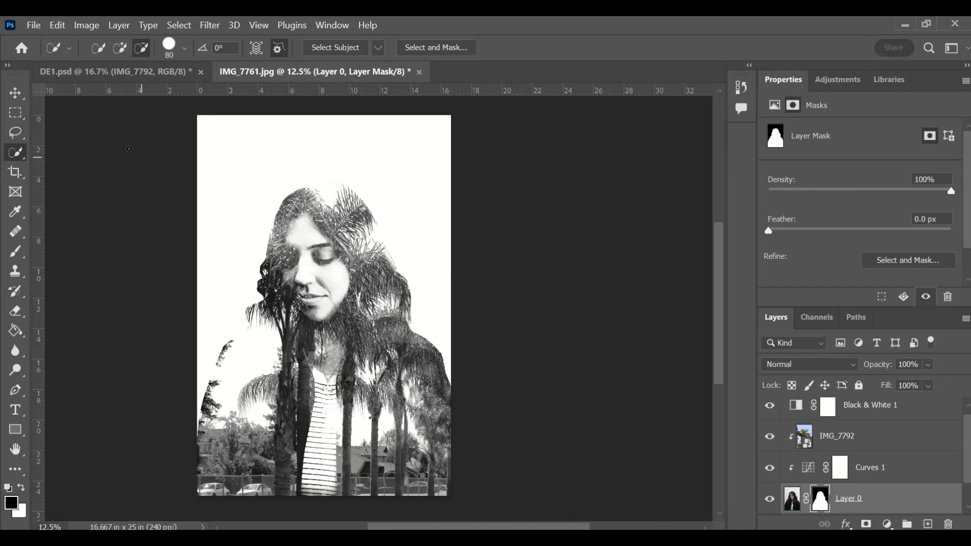
{"action": "left_click", "coordinate": [15, 251]}
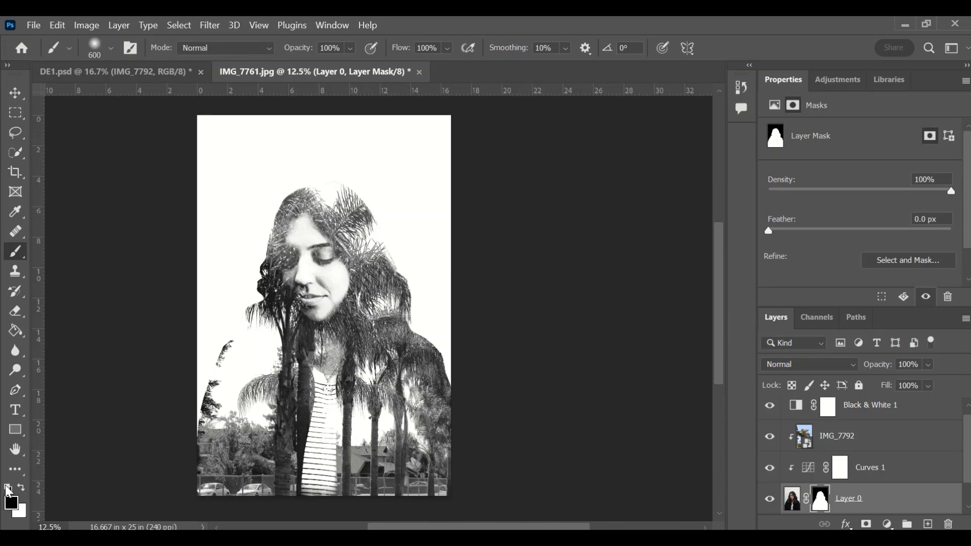
Step: Set white as foreground, zoom in, and paint the mask along the palm fronds' right edge
{"action": "key", "text": "x"}
{"action": "key", "text": "ctrl+plus"}
{"action": "key", "text": "ctrl+plus"}
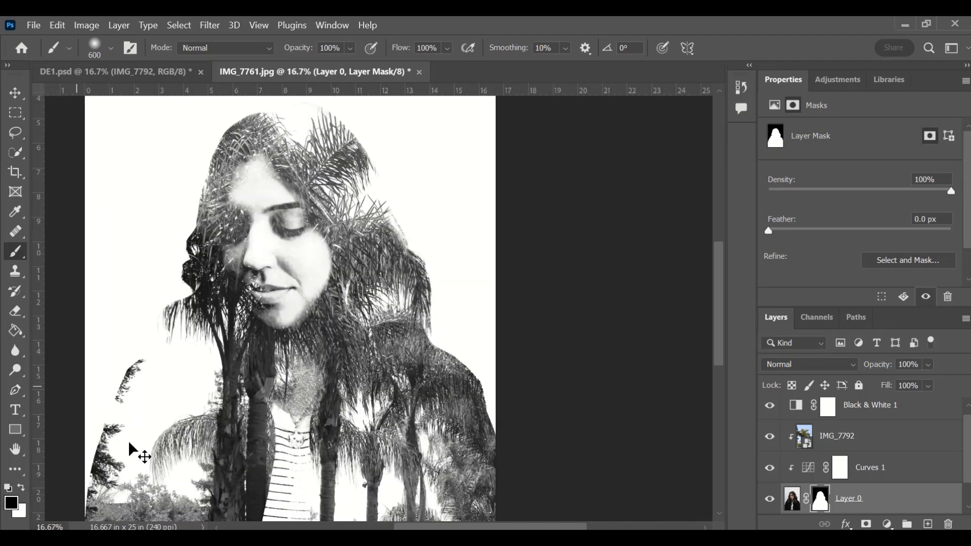
{"action": "scroll", "coordinate": [148, 271], "scroll_direction": "up", "scroll_amount": 1}
{"action": "scroll", "coordinate": [148, 271], "scroll_direction": "up", "scroll_amount": 3}
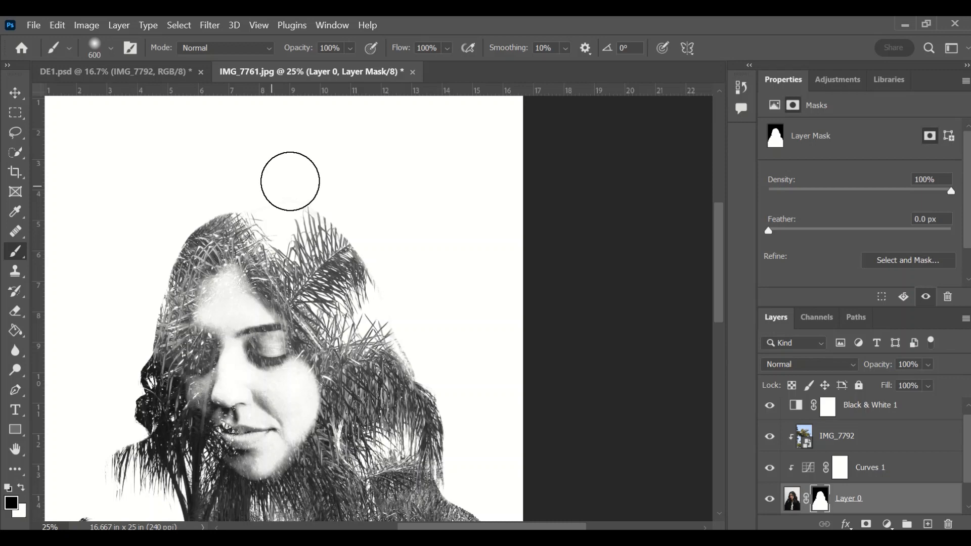
{"action": "mouse_move", "coordinate": [350, 207]}
{"action": "left_mouse_down"}
{"action": "mouse_move", "coordinate": [380, 236]}
{"action": "mouse_move", "coordinate": [397, 275]}
{"action": "mouse_move", "coordinate": [374, 238]}
{"action": "mouse_move", "coordinate": [319, 191]}
{"action": "mouse_move", "coordinate": [381, 242]}
{"action": "mouse_move", "coordinate": [403, 283]}
{"action": "mouse_move", "coordinate": [464, 403]}
{"action": "mouse_move", "coordinate": [468, 472]}
{"action": "mouse_move", "coordinate": [463, 413]}
{"action": "mouse_move", "coordinate": [465, 450]}
{"action": "mouse_move", "coordinate": [438, 362]}
{"action": "left_mouse_up"}
Step: Paint the mask down the left hair edge, then undo the last two strokes
{"action": "scroll", "coordinate": [438, 363], "scroll_direction": "down", "scroll_amount": 3}
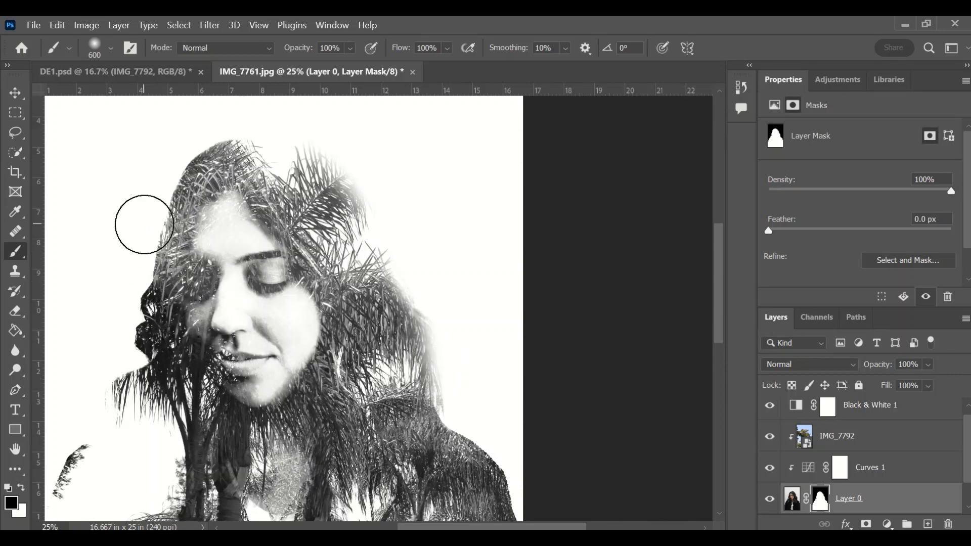
{"action": "mouse_move", "coordinate": [139, 219]}
{"action": "left_mouse_down"}
{"action": "mouse_move", "coordinate": [119, 354]}
{"action": "mouse_move", "coordinate": [87, 397]}
{"action": "mouse_move", "coordinate": [125, 390]}
{"action": "mouse_move", "coordinate": [136, 376]}
{"action": "left_mouse_up"}
{"action": "scroll", "coordinate": [327, 368], "scroll_direction": "up", "scroll_amount": 1}
{"action": "scroll", "coordinate": [326, 367], "scroll_direction": "down", "scroll_amount": 2}
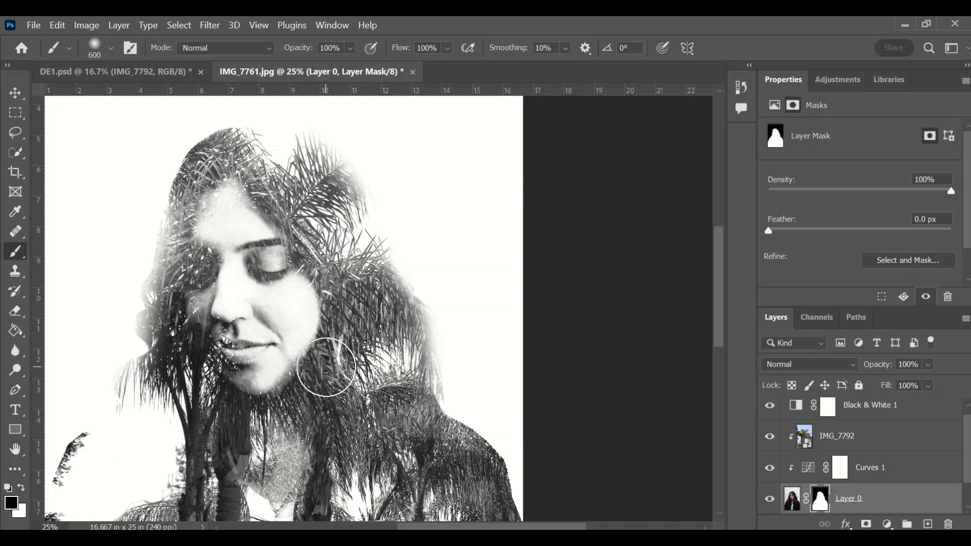
{"action": "key", "text": "ctrl+z"}
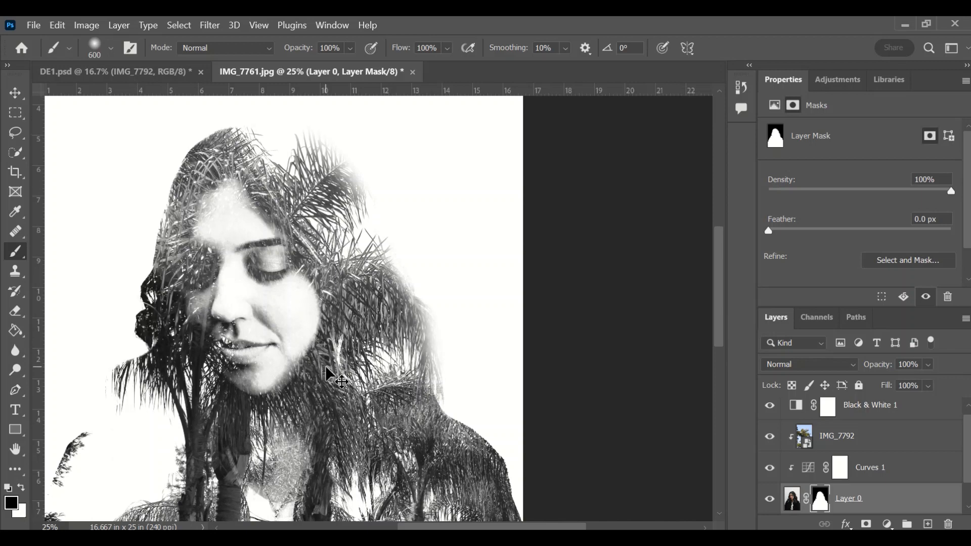
{"action": "key", "text": "ctrl+z"}
{"action": "key", "text": "ctrl+z"}
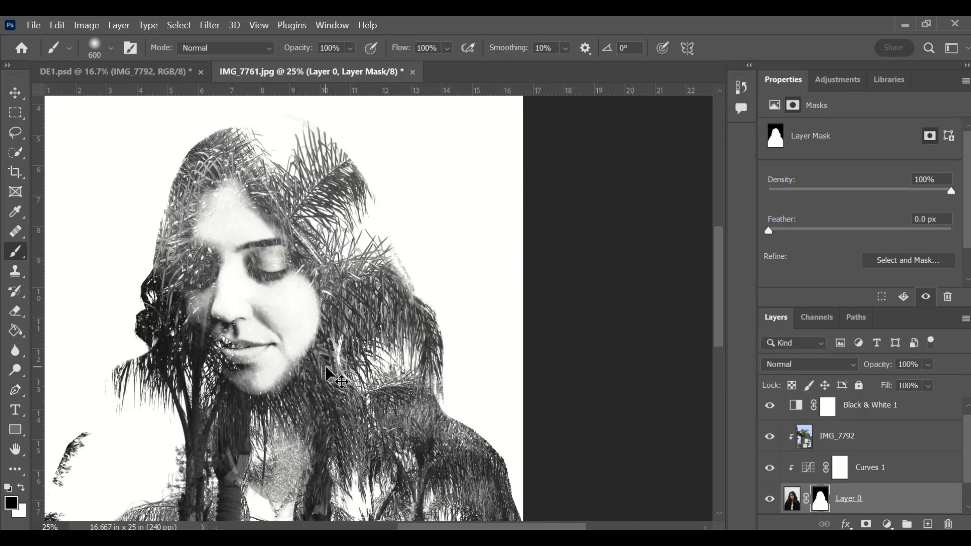
{"action": "scroll", "coordinate": [323, 366], "scroll_direction": "up", "scroll_amount": 4}
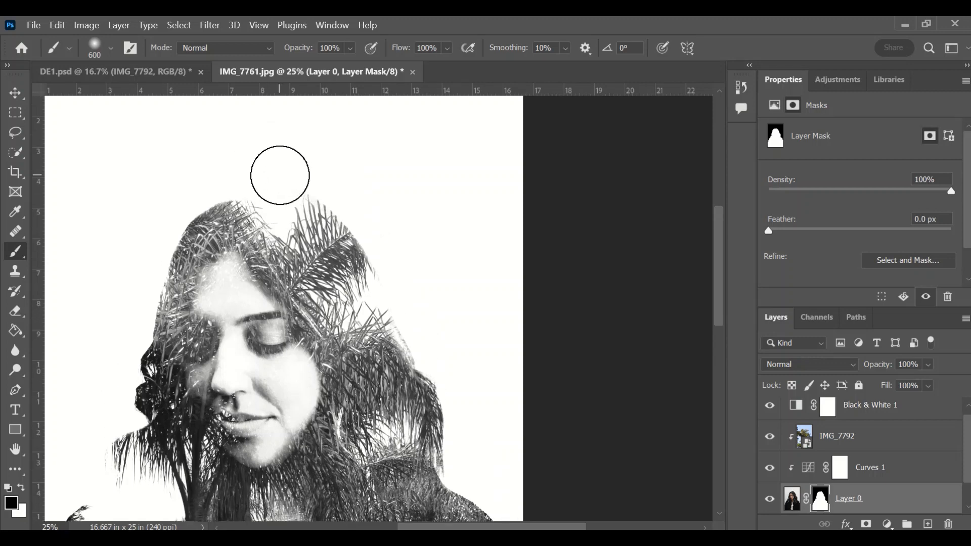
{"action": "scroll", "coordinate": [487, 401], "scroll_direction": "down", "scroll_amount": 4}
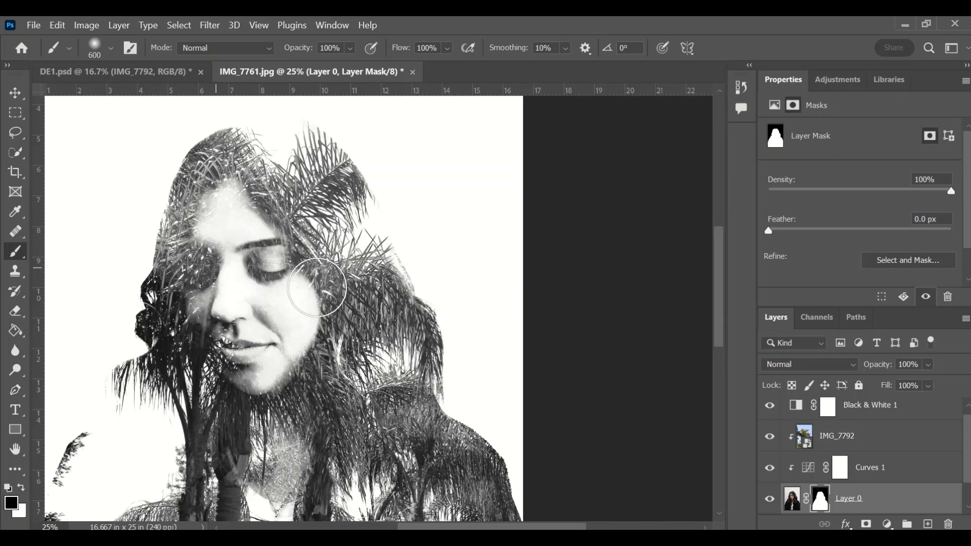
Step: Add a layer mask to IMG_7792 and make black the painting colour
{"action": "left_click", "coordinate": [830, 441]}
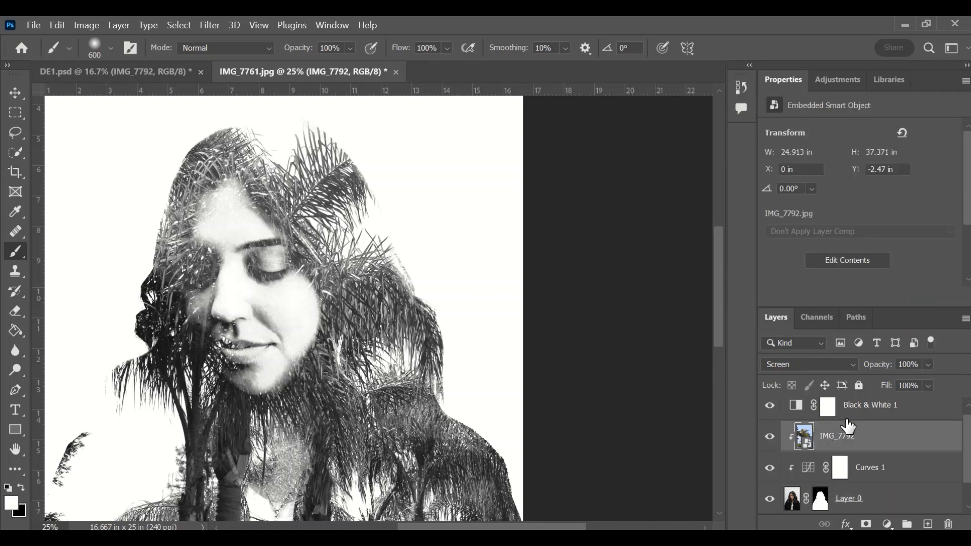
{"action": "left_click", "coordinate": [865, 525]}
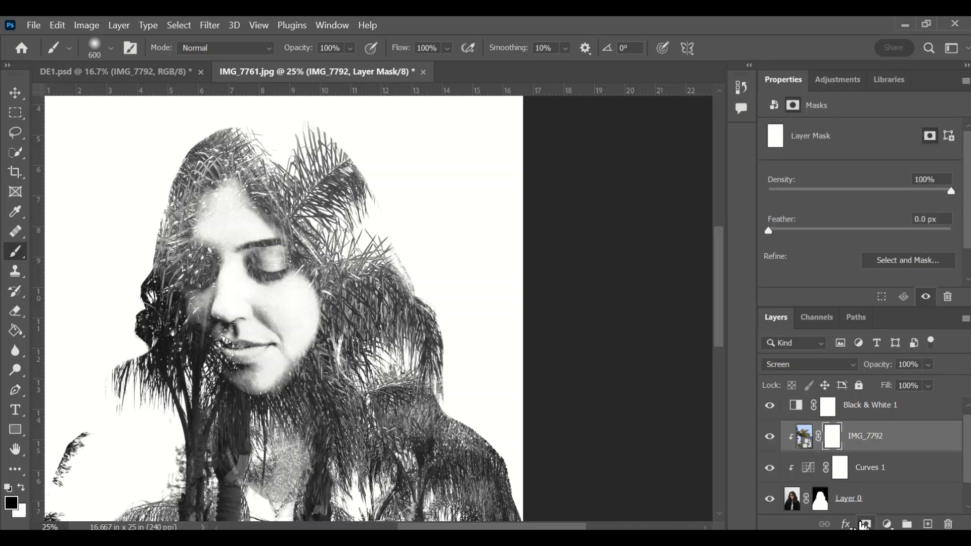
{"action": "key", "text": "x"}
Step: Paint black over the woman's eye, nose and mouth, undoing trial strokes
{"action": "left_click_drag", "start_coordinate": [199, 317], "coordinate": [219, 266]}
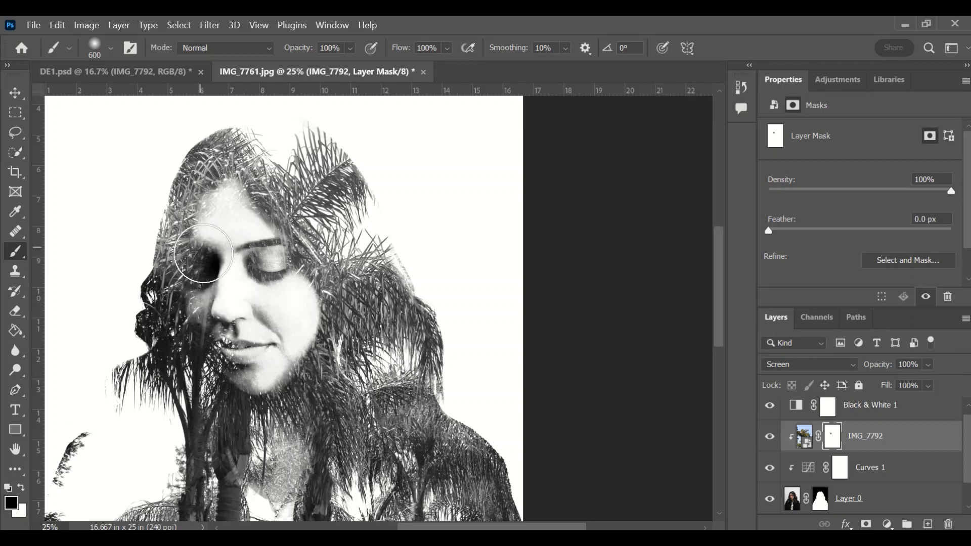
{"action": "mouse_move", "coordinate": [195, 265]}
{"action": "left_mouse_down"}
{"action": "mouse_move", "coordinate": [191, 282]}
{"action": "mouse_move", "coordinate": [209, 334]}
{"action": "mouse_move", "coordinate": [260, 372]}
{"action": "mouse_move", "coordinate": [232, 347]}
{"action": "mouse_move", "coordinate": [247, 362]}
{"action": "left_mouse_up"}
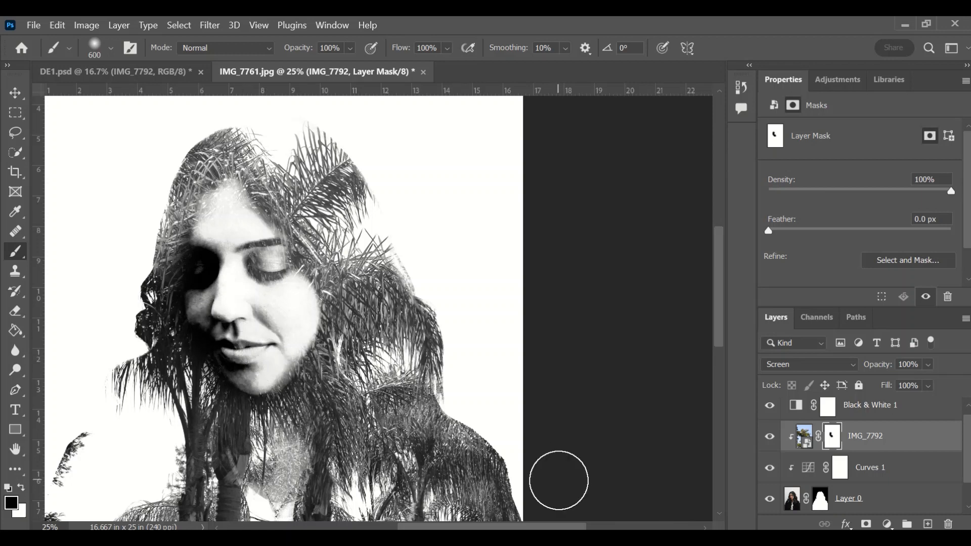
{"action": "key", "text": "ctrl+z"}
{"action": "mouse_move", "coordinate": [217, 264]}
{"action": "left_mouse_down"}
{"action": "mouse_move", "coordinate": [206, 293]}
{"action": "mouse_move", "coordinate": [213, 325]}
{"action": "mouse_move", "coordinate": [266, 363]}
{"action": "left_mouse_up"}
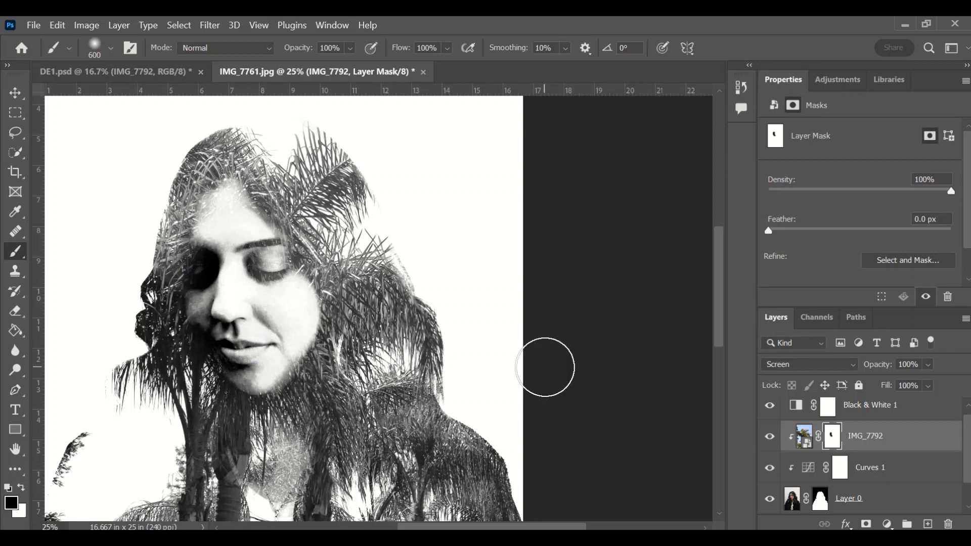
{"action": "key", "text": "ctrl+z"}
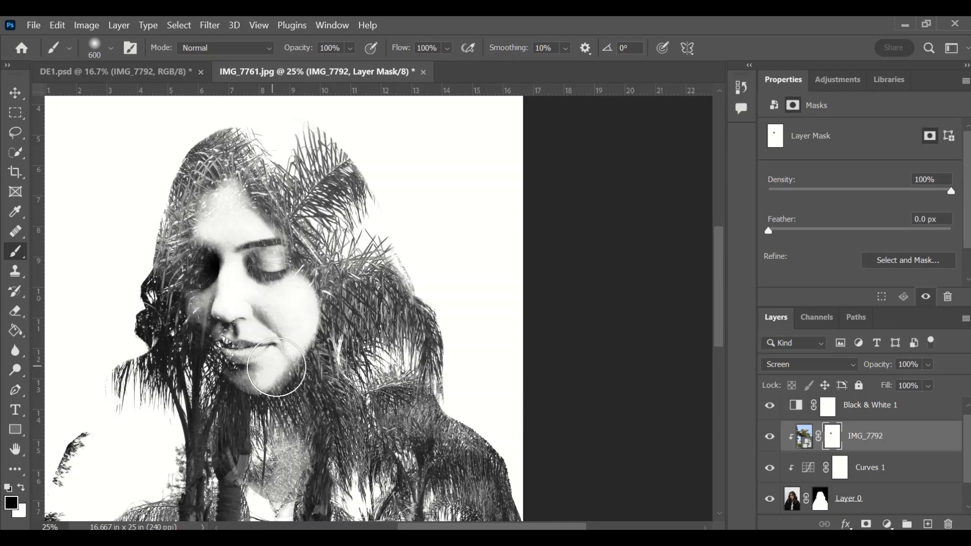
{"action": "mouse_move", "coordinate": [208, 210]}
{"action": "left_mouse_down"}
{"action": "mouse_move", "coordinate": [197, 271]}
{"action": "mouse_move", "coordinate": [200, 261]}
{"action": "mouse_move", "coordinate": [247, 355]}
{"action": "mouse_move", "coordinate": [264, 350]}
{"action": "mouse_move", "coordinate": [273, 283]}
{"action": "mouse_move", "coordinate": [239, 249]}
{"action": "left_mouse_up"}
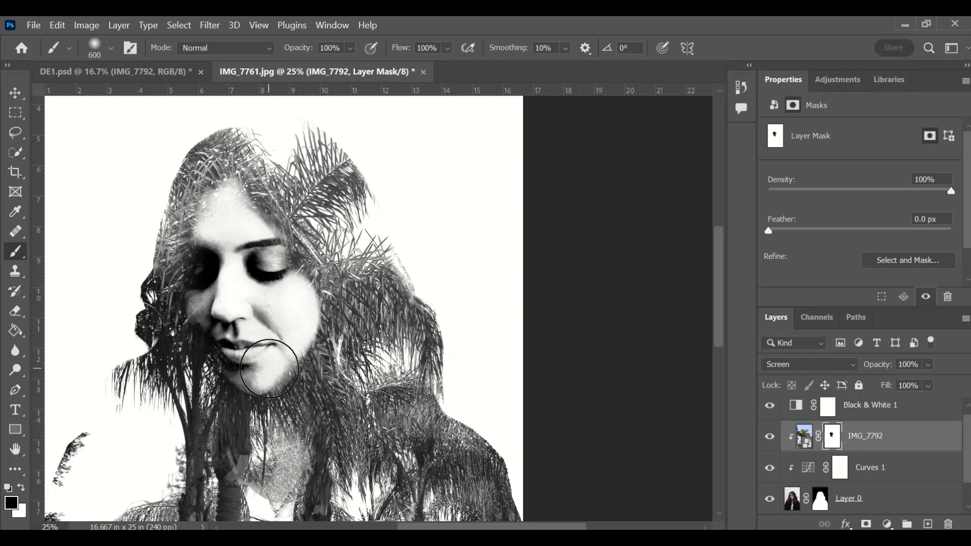
{"action": "key", "text": "ctrl+z"}
{"action": "key", "text": "ctrl+z"}
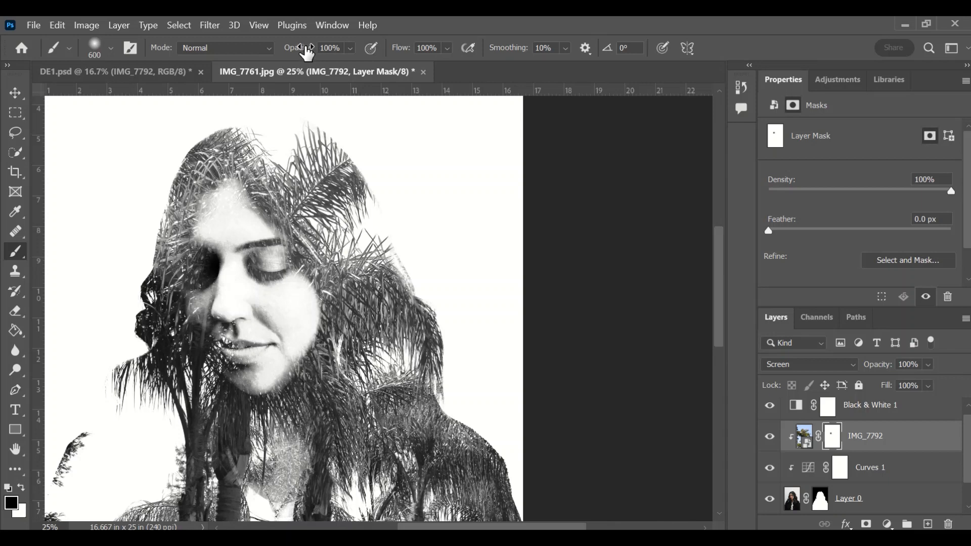
Step: At 50% brush opacity, softly reveal the eyes, nose and mouth, then zoom out
{"action": "left_click_drag", "start_coordinate": [307, 51], "coordinate": [271, 55]}
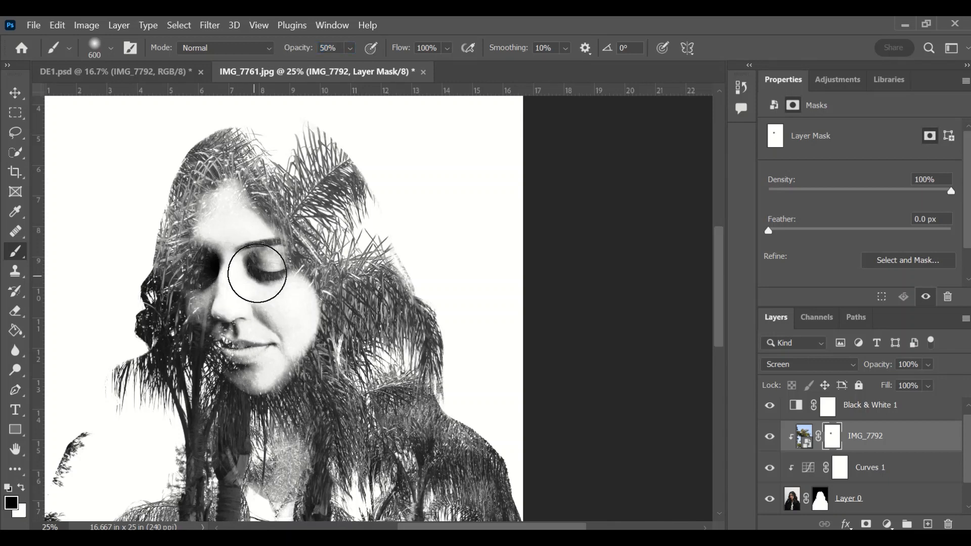
{"action": "left_click_drag", "start_coordinate": [256, 273], "coordinate": [234, 236]}
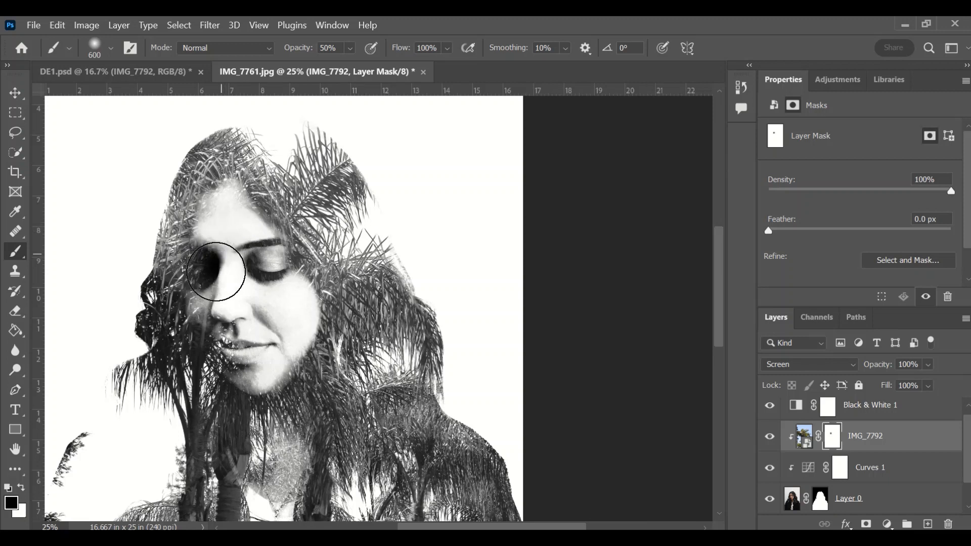
{"action": "mouse_move", "coordinate": [216, 272]}
{"action": "left_mouse_down"}
{"action": "mouse_move", "coordinate": [235, 346]}
{"action": "mouse_move", "coordinate": [251, 362]}
{"action": "mouse_move", "coordinate": [260, 346]}
{"action": "mouse_move", "coordinate": [281, 353]}
{"action": "left_mouse_up"}
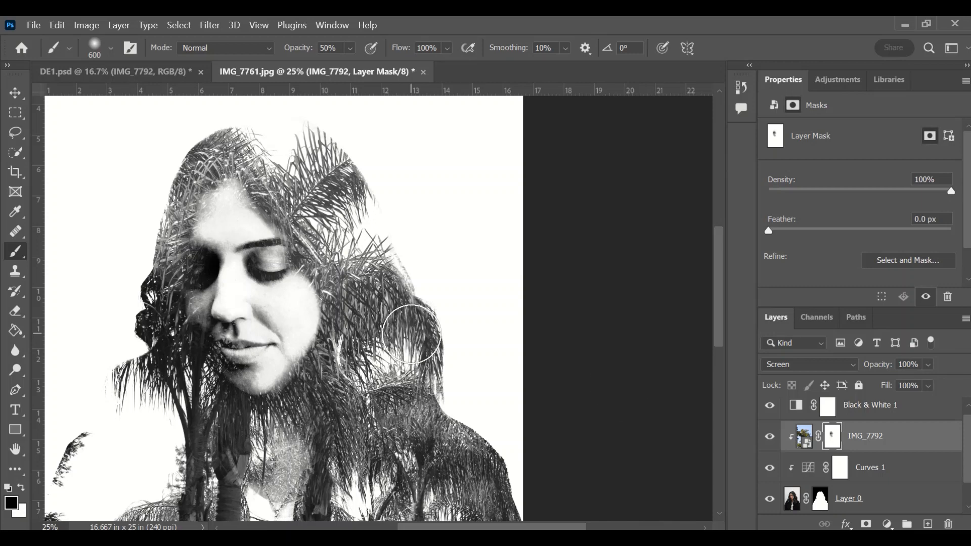
{"action": "key", "text": "ctrl+minus"}
{"action": "key", "text": "ctrl+minus"}
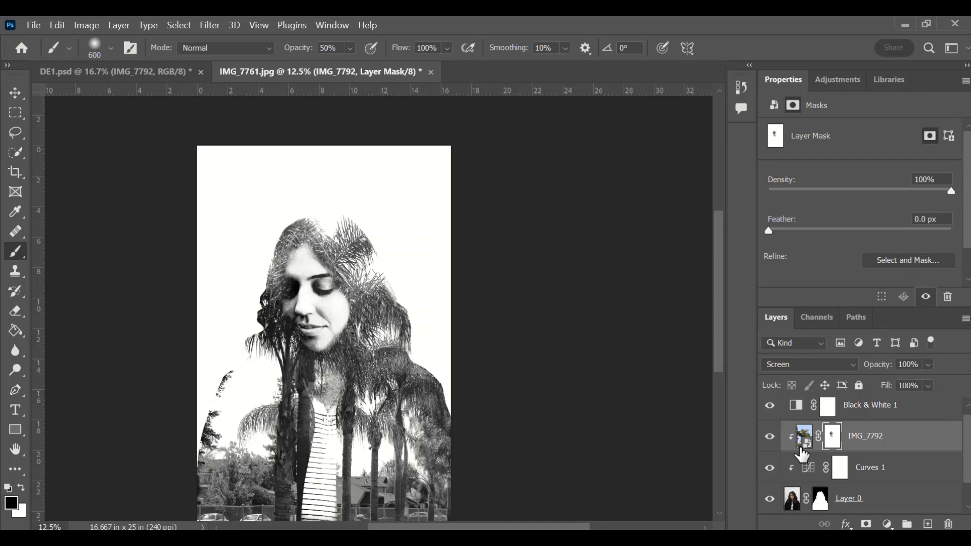
Step: Toggle Black & White 1 off, on and off again, leaving the image in colour
{"action": "scroll", "coordinate": [556, 337], "scroll_direction": "down", "scroll_amount": 2}
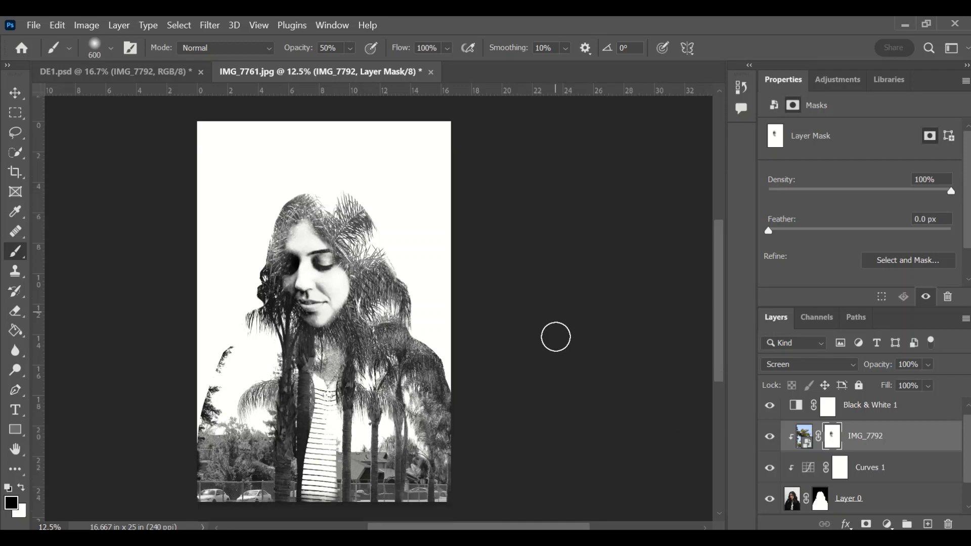
{"action": "scroll", "coordinate": [555, 337], "scroll_direction": "up", "scroll_amount": 1}
{"action": "left_click", "coordinate": [862, 411]}
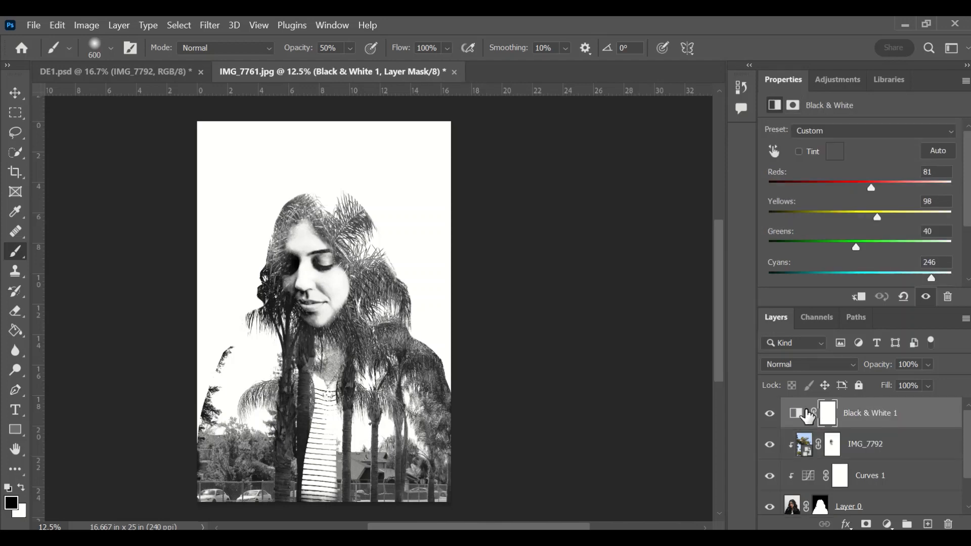
{"action": "left_click", "coordinate": [768, 413]}
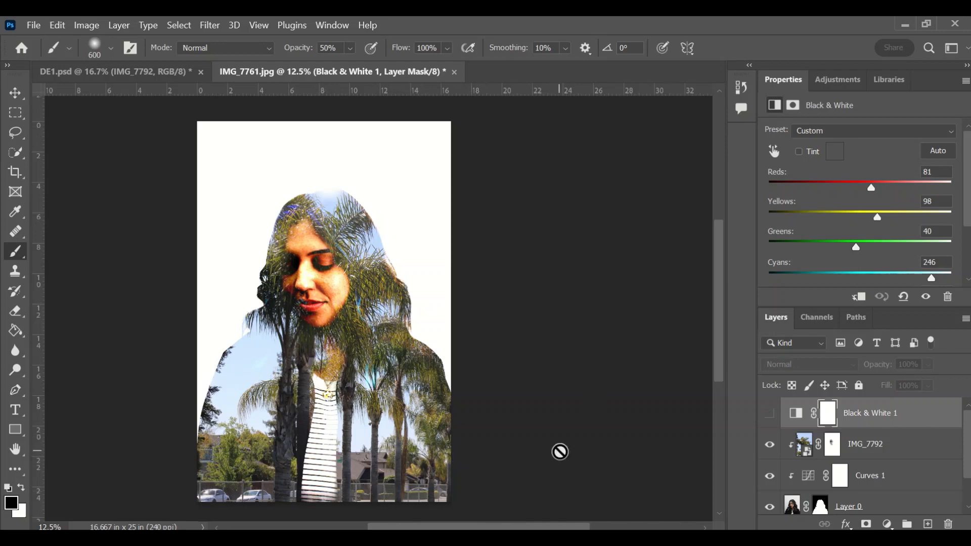
{"action": "left_click", "coordinate": [804, 444]}
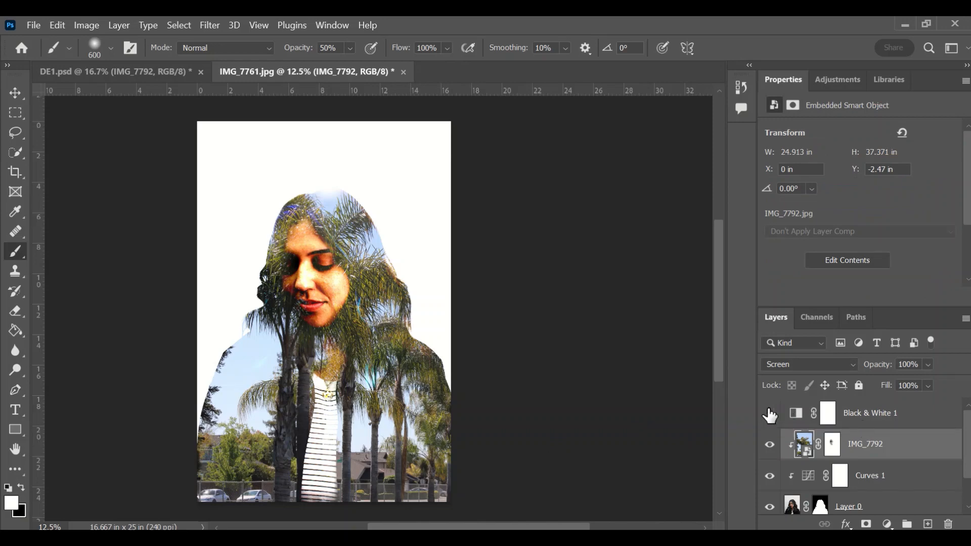
{"action": "left_click", "coordinate": [769, 415]}
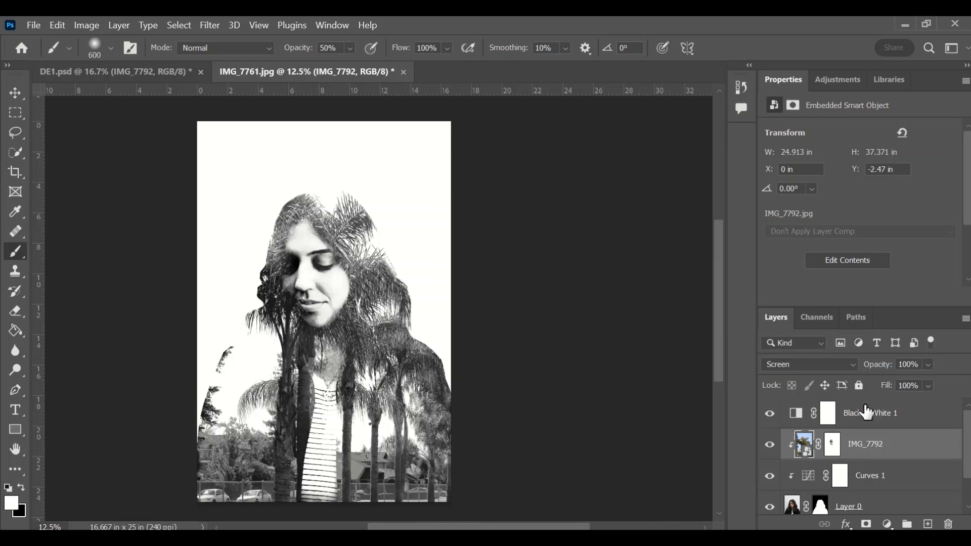
{"action": "left_click", "coordinate": [769, 413]}
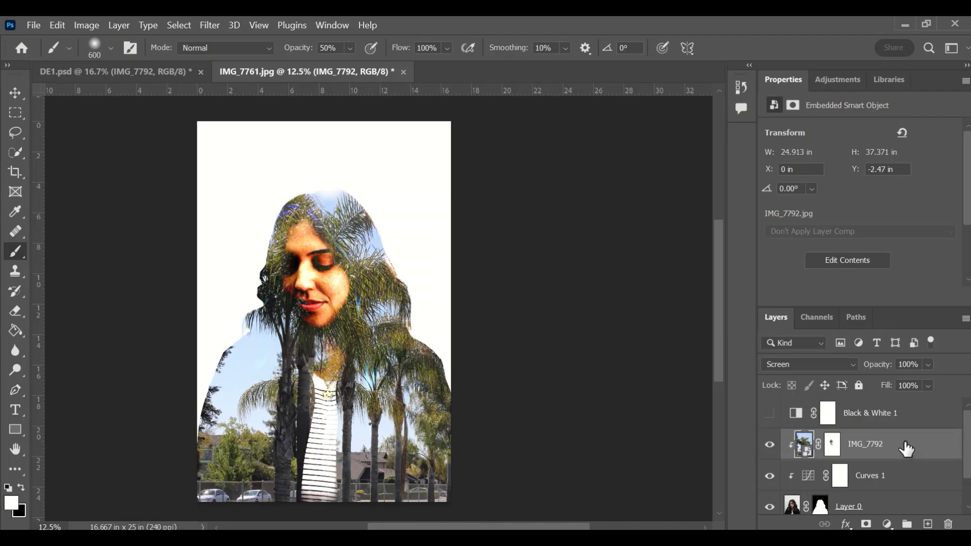
Step: Add a Gradient Map adjustment layer and open its gradient in the Gradient Editor
{"action": "left_click", "coordinate": [886, 525]}
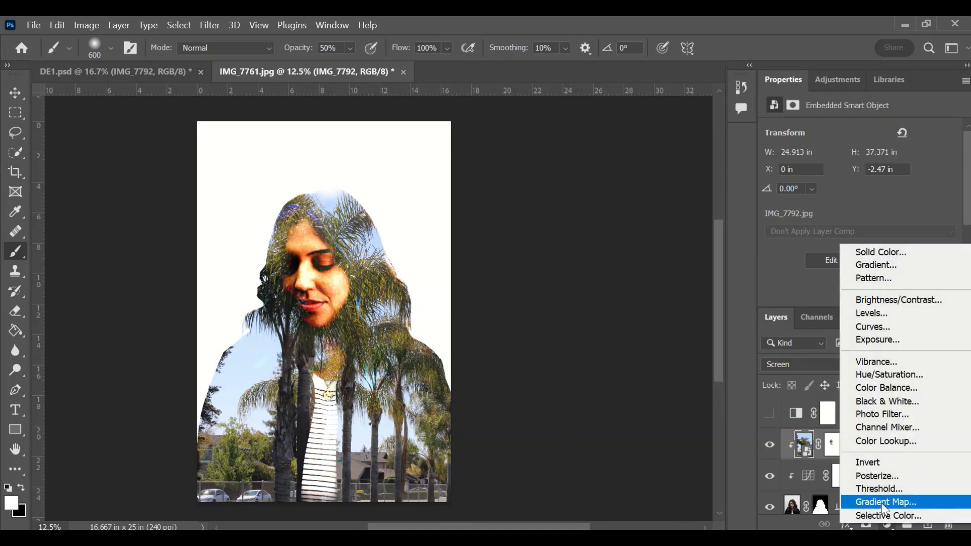
{"action": "left_click", "coordinate": [884, 502]}
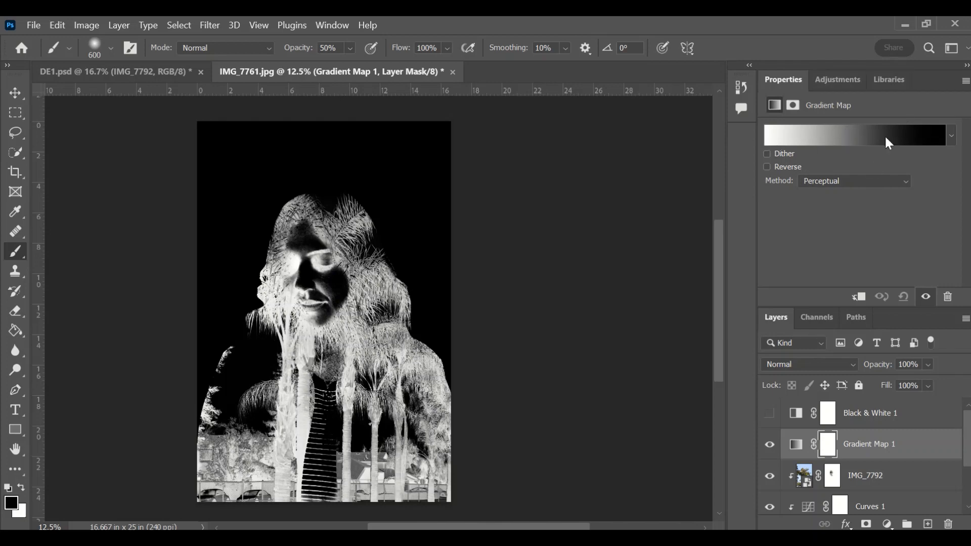
{"action": "left_click", "coordinate": [840, 136]}
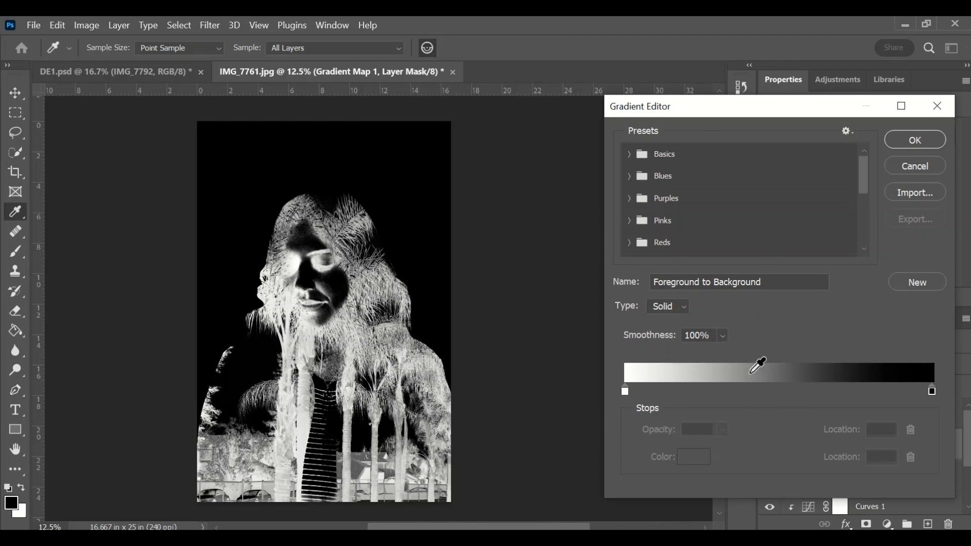
Step: Set the gradient's left colour stop to black
{"action": "left_click", "coordinate": [625, 391]}
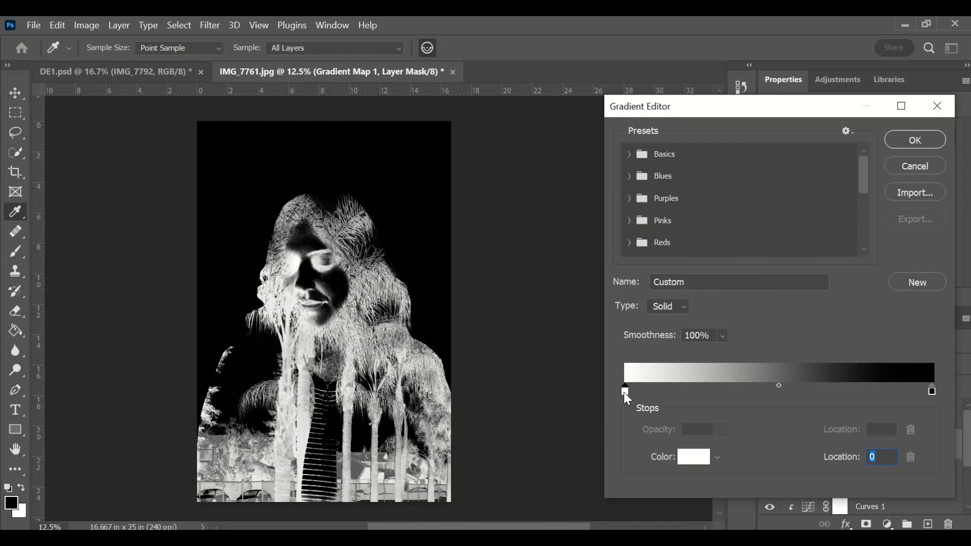
{"action": "left_click", "coordinate": [694, 458]}
{"action": "left_click", "coordinate": [667, 361]}
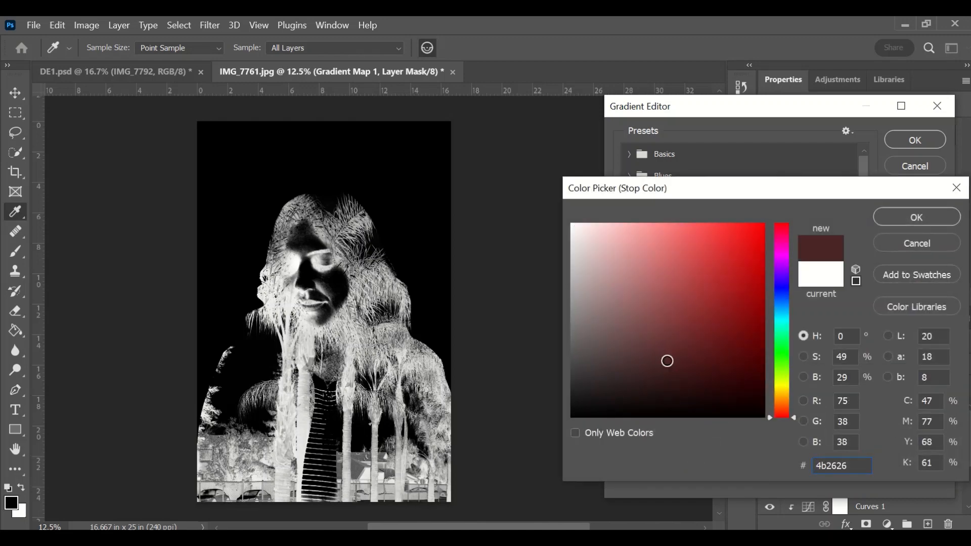
{"action": "left_click_drag", "start_coordinate": [667, 360], "coordinate": [571, 423]}
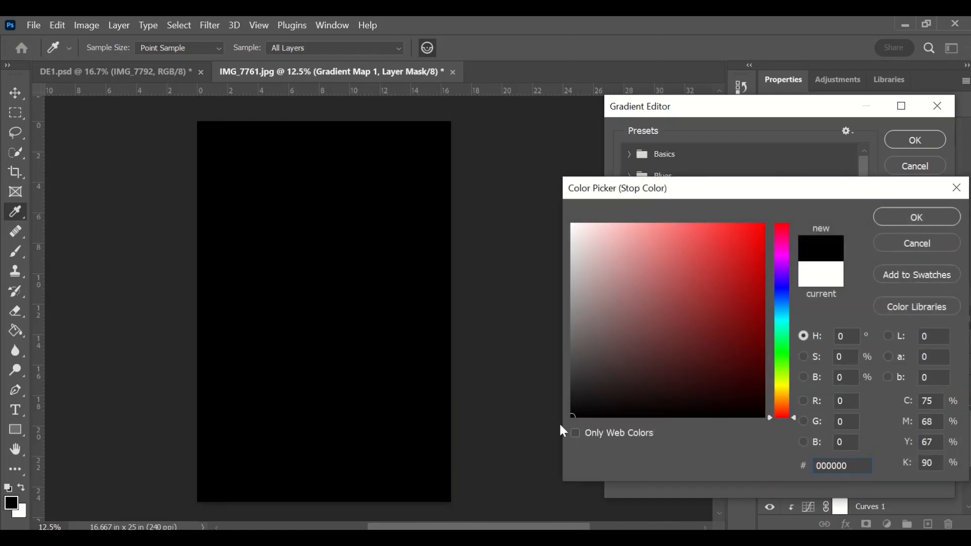
{"action": "left_click", "coordinate": [614, 409]}
{"action": "left_click_drag", "start_coordinate": [615, 409], "coordinate": [545, 444]}
{"action": "left_click", "coordinate": [735, 389]}
{"action": "mouse_move", "coordinate": [736, 389]}
{"action": "left_mouse_down"}
{"action": "mouse_move", "coordinate": [749, 379]}
{"action": "mouse_move", "coordinate": [752, 393]}
{"action": "left_mouse_up"}
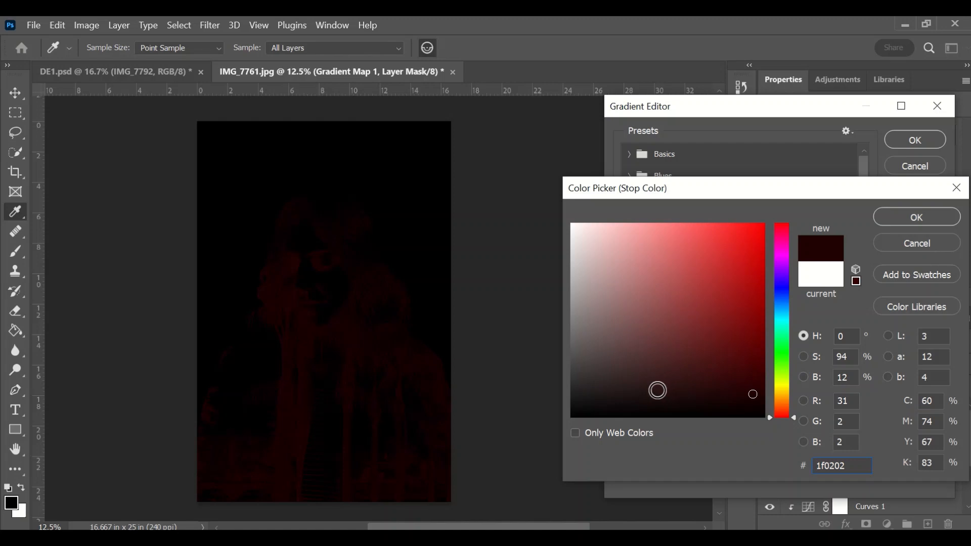
{"action": "mouse_move", "coordinate": [658, 390]}
{"action": "left_mouse_down"}
{"action": "mouse_move", "coordinate": [642, 401]}
{"action": "mouse_move", "coordinate": [581, 403]}
{"action": "mouse_move", "coordinate": [602, 405]}
{"action": "mouse_move", "coordinate": [564, 423]}
{"action": "left_mouse_up"}
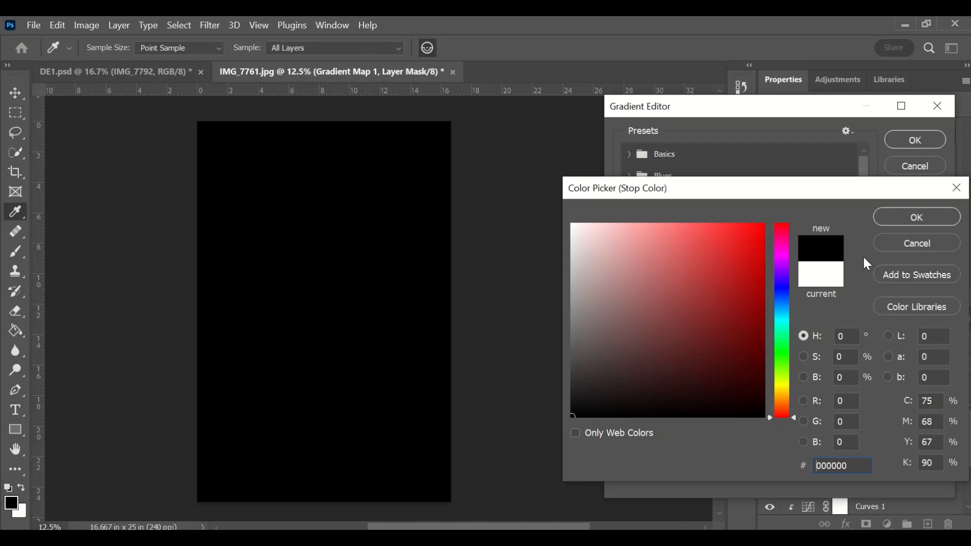
{"action": "left_click", "coordinate": [916, 218]}
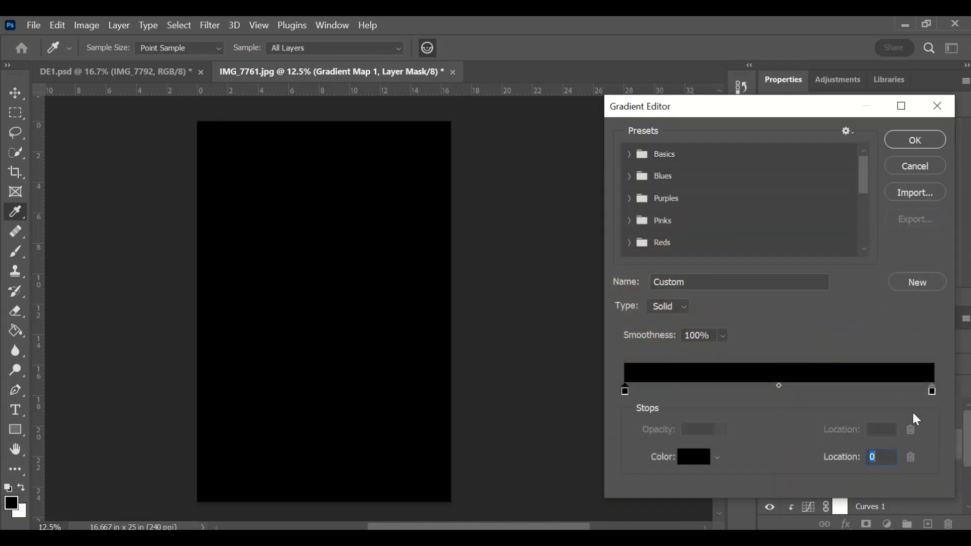
Step: Set the gradient's right colour stop to coral red f55e5e
{"action": "left_click", "coordinate": [932, 391]}
{"action": "left_click", "coordinate": [692, 457]}
{"action": "left_click", "coordinate": [646, 306]}
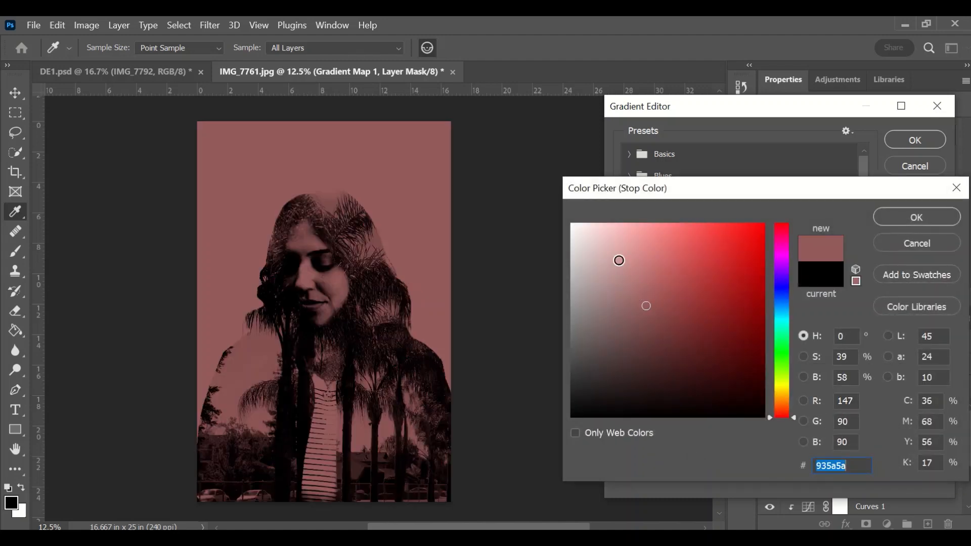
{"action": "left_click", "coordinate": [619, 260]}
{"action": "left_click", "coordinate": [648, 260]}
{"action": "left_click", "coordinate": [662, 273]}
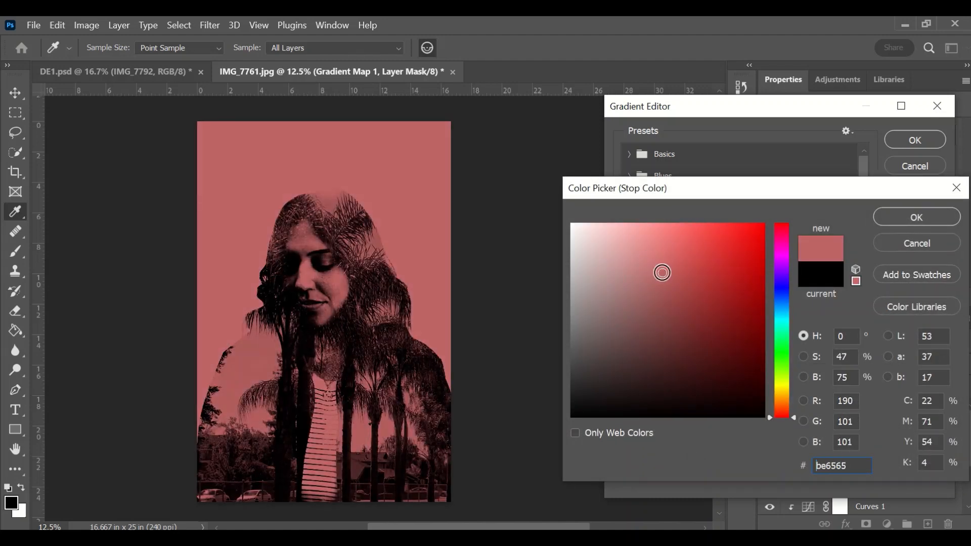
{"action": "left_click", "coordinate": [678, 288]}
{"action": "left_click", "coordinate": [686, 260]}
{"action": "left_click", "coordinate": [728, 248]}
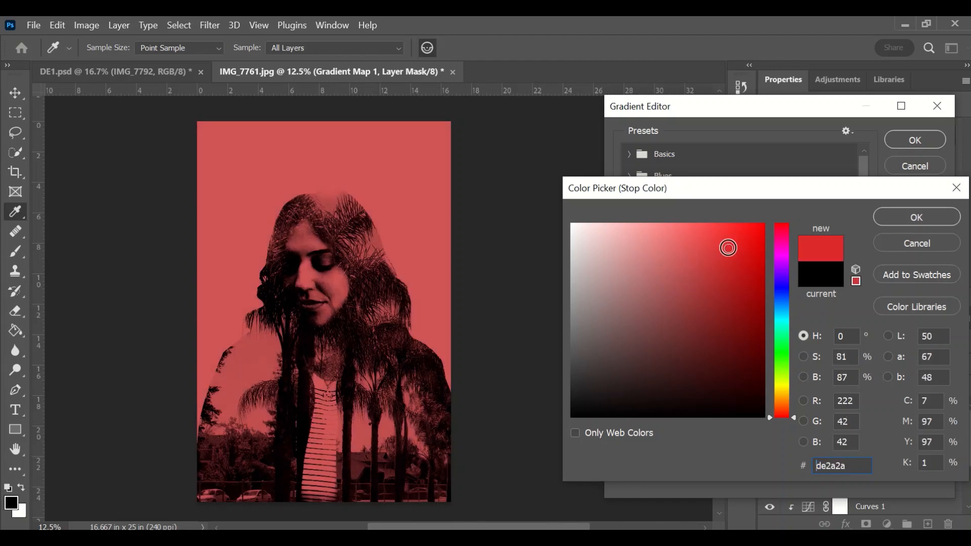
{"action": "left_click", "coordinate": [715, 290]}
{"action": "left_click", "coordinate": [711, 323]}
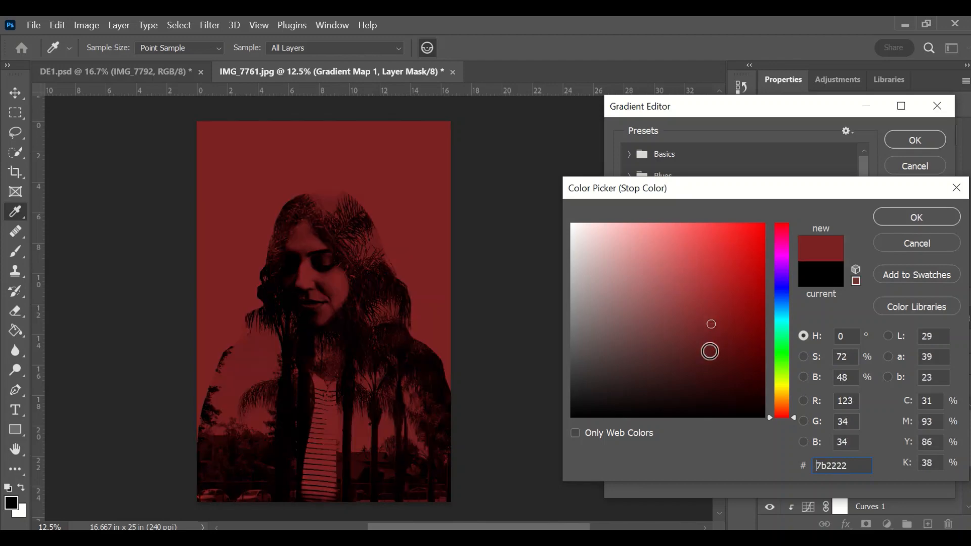
{"action": "left_click", "coordinate": [661, 275]}
{"action": "left_click", "coordinate": [713, 248]}
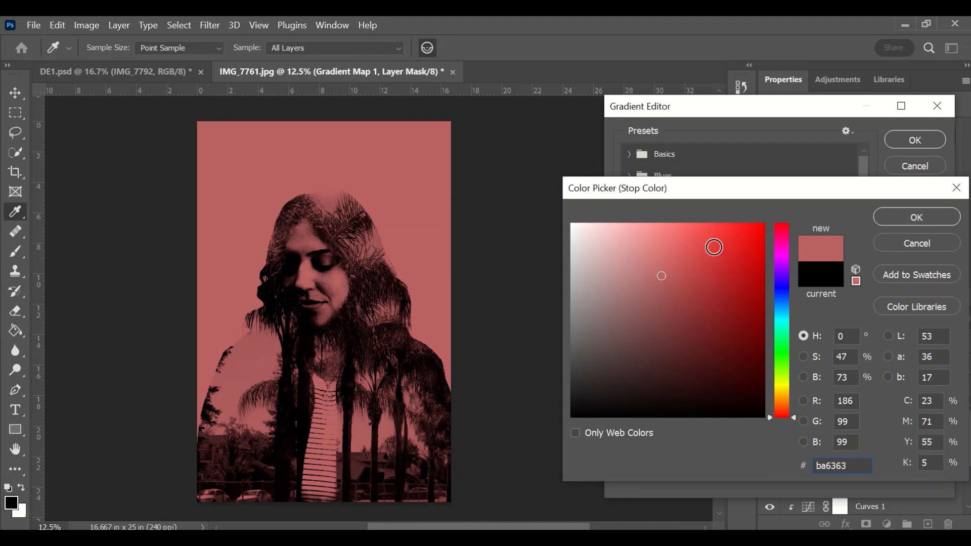
{"action": "left_click", "coordinate": [654, 242]}
{"action": "left_click", "coordinate": [628, 237]}
{"action": "left_click", "coordinate": [583, 233]}
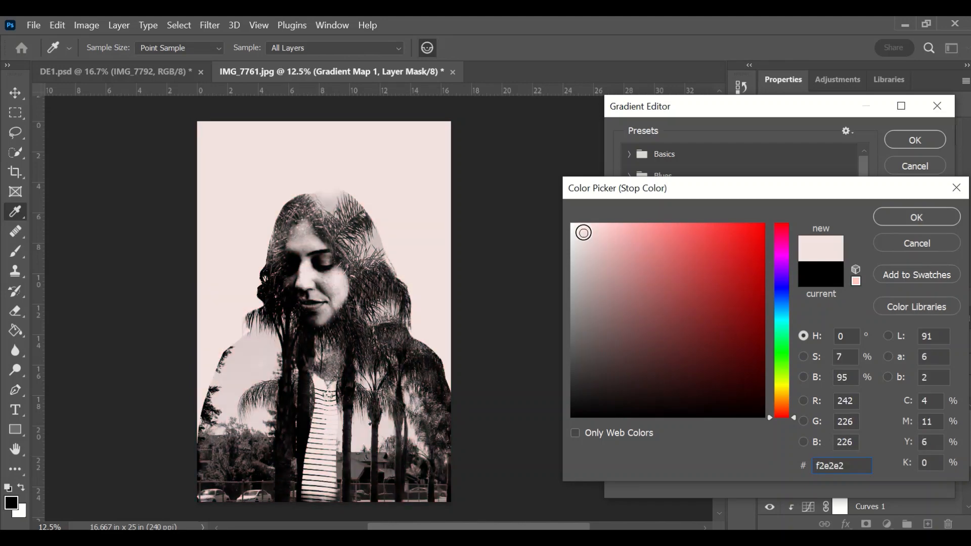
{"action": "left_click", "coordinate": [609, 232]}
{"action": "left_click", "coordinate": [630, 233]}
{"action": "left_click", "coordinate": [661, 234]}
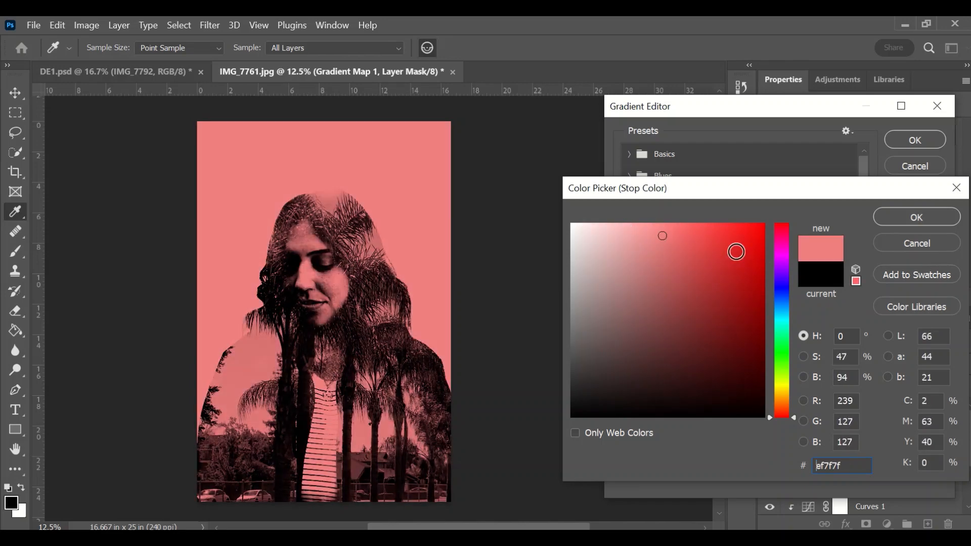
{"action": "left_click", "coordinate": [781, 256]}
{"action": "left_click", "coordinate": [784, 278]}
{"action": "left_click", "coordinate": [787, 314]}
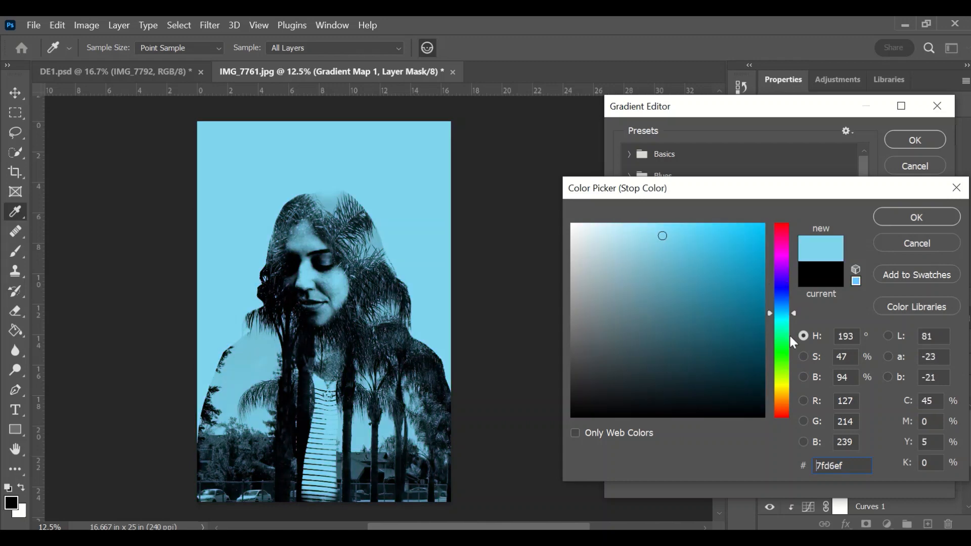
{"action": "left_click", "coordinate": [790, 336]}
{"action": "left_click", "coordinate": [788, 355]}
{"action": "left_click", "coordinate": [788, 384]}
{"action": "left_click", "coordinate": [788, 408]}
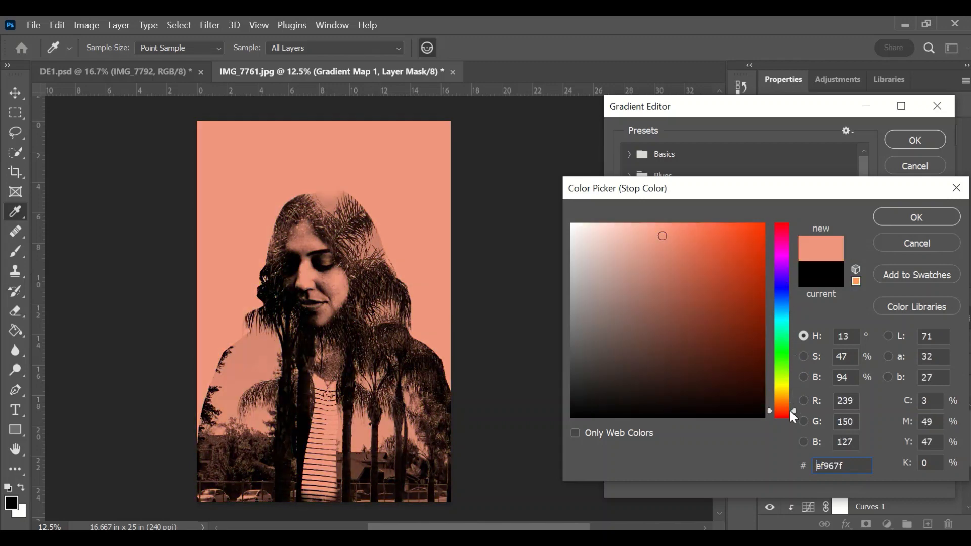
{"action": "left_click", "coordinate": [787, 374]}
{"action": "left_click", "coordinate": [783, 251]}
{"action": "left_click", "coordinate": [773, 227]}
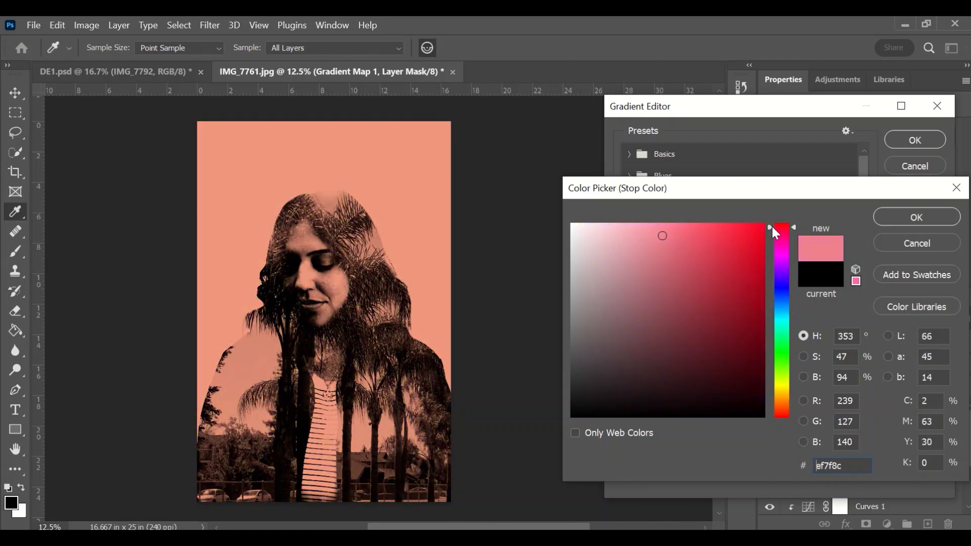
{"action": "left_click", "coordinate": [770, 222]}
{"action": "left_click", "coordinate": [690, 230]}
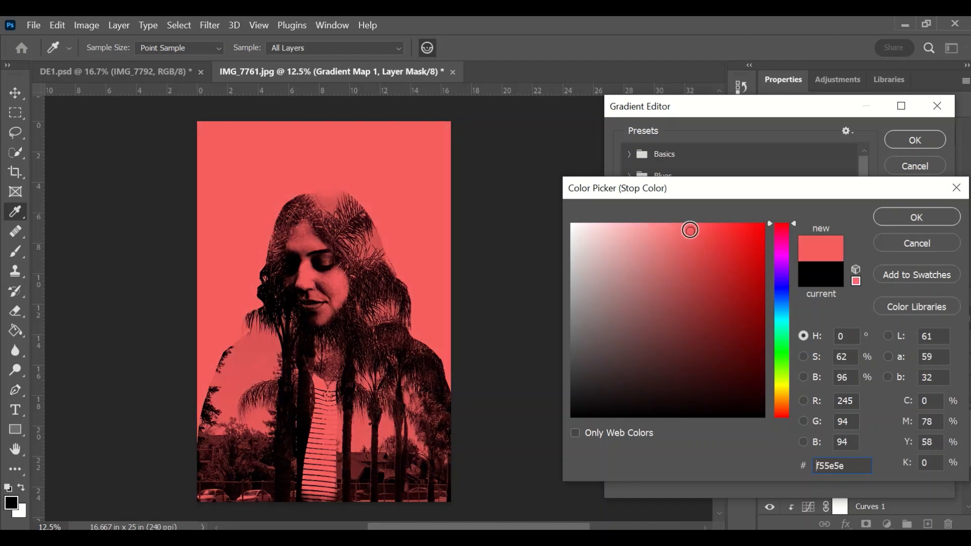
{"action": "left_click", "coordinate": [886, 216]}
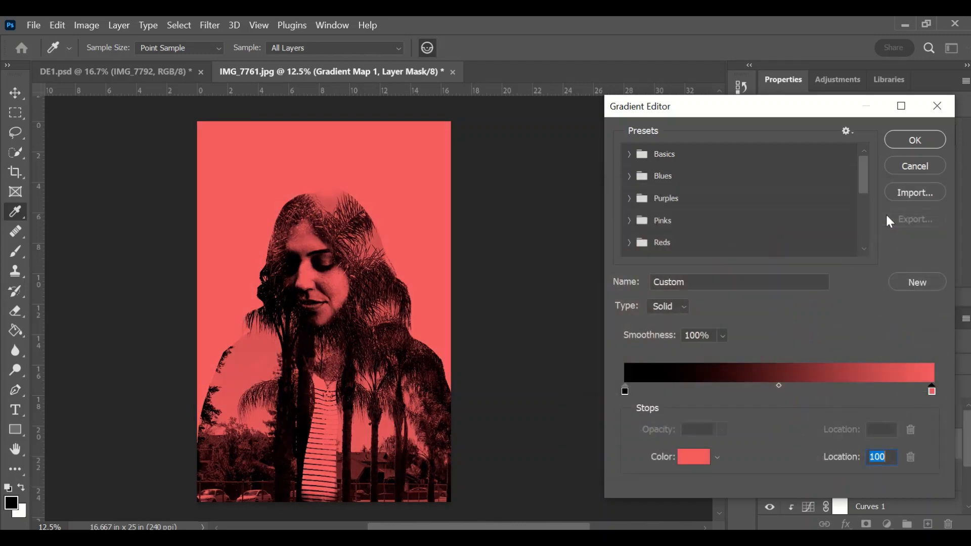
Step: Apply the black-to-red gradient, hide Black & White 1 and show Gradient Map 1
{"action": "left_click", "coordinate": [898, 146]}
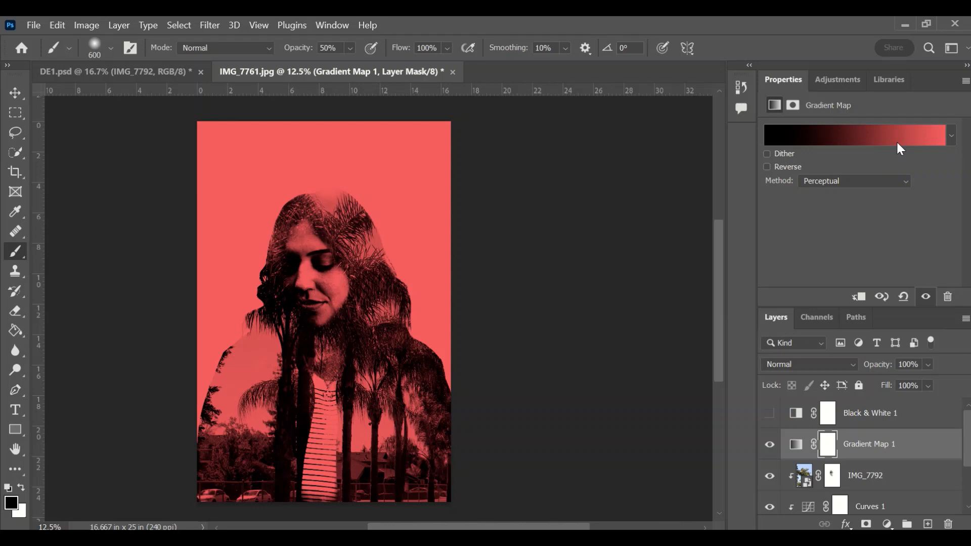
{"action": "left_click", "coordinate": [769, 444]}
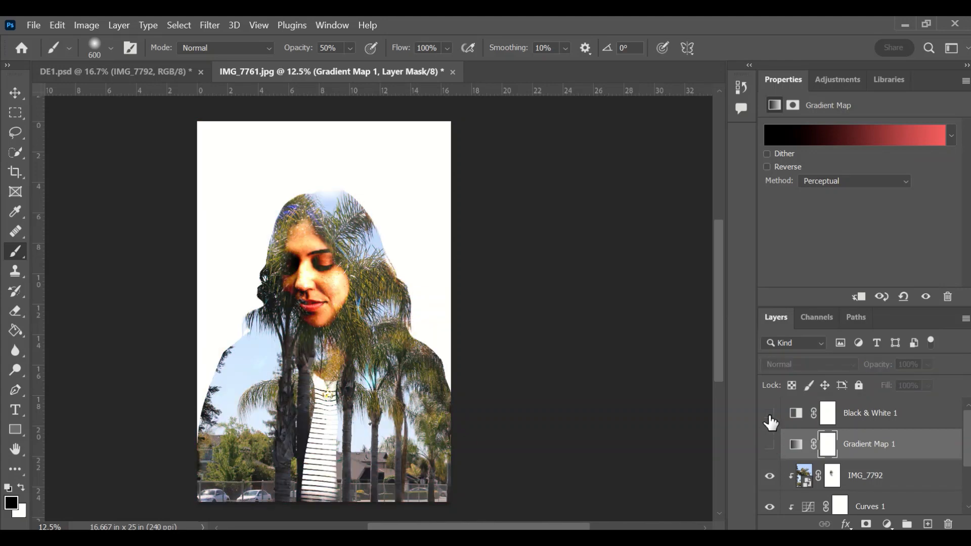
{"action": "left_click", "coordinate": [769, 413]}
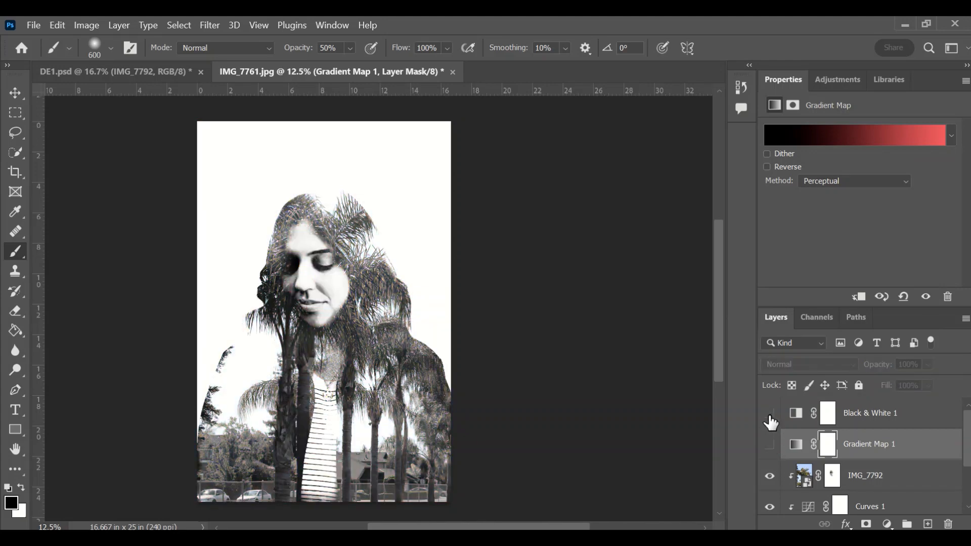
{"action": "left_click", "coordinate": [769, 415]}
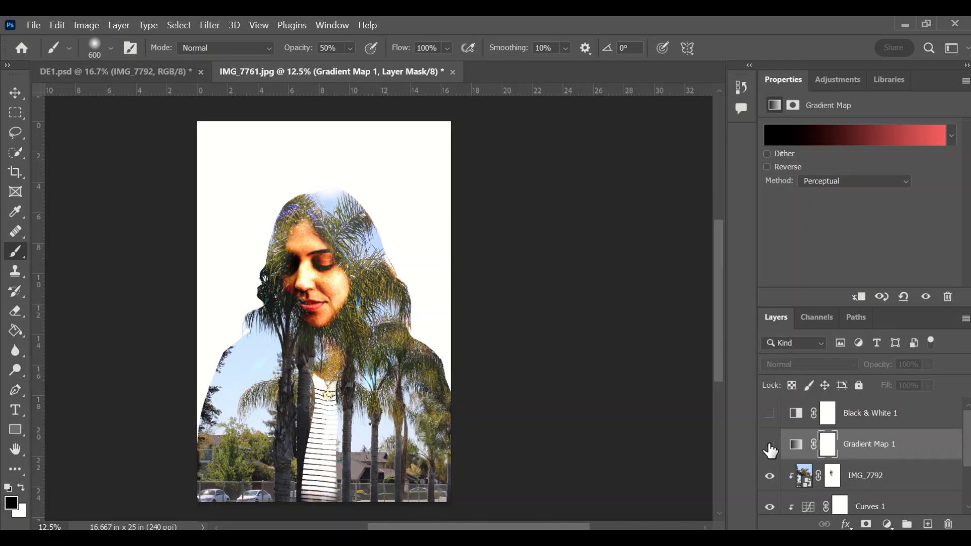
{"action": "left_click", "coordinate": [769, 445]}
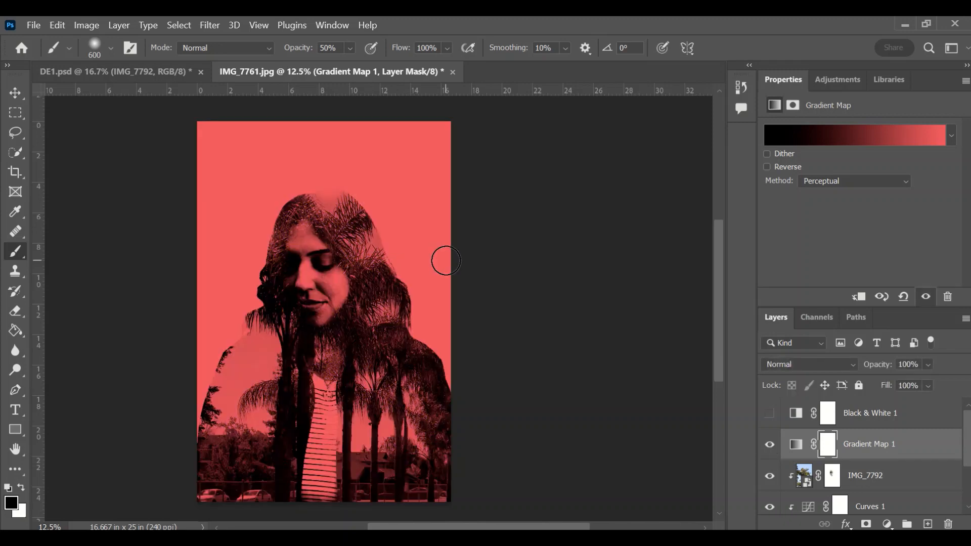
Step: Start a crop at the 4:5 ratio in portrait orientation
{"action": "left_click", "coordinate": [14, 173]}
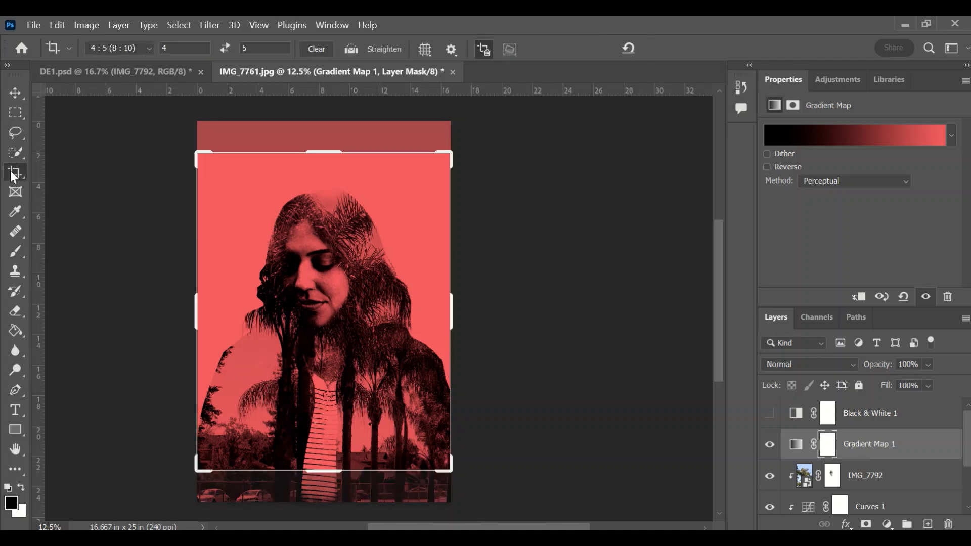
{"action": "left_click", "coordinate": [141, 46]}
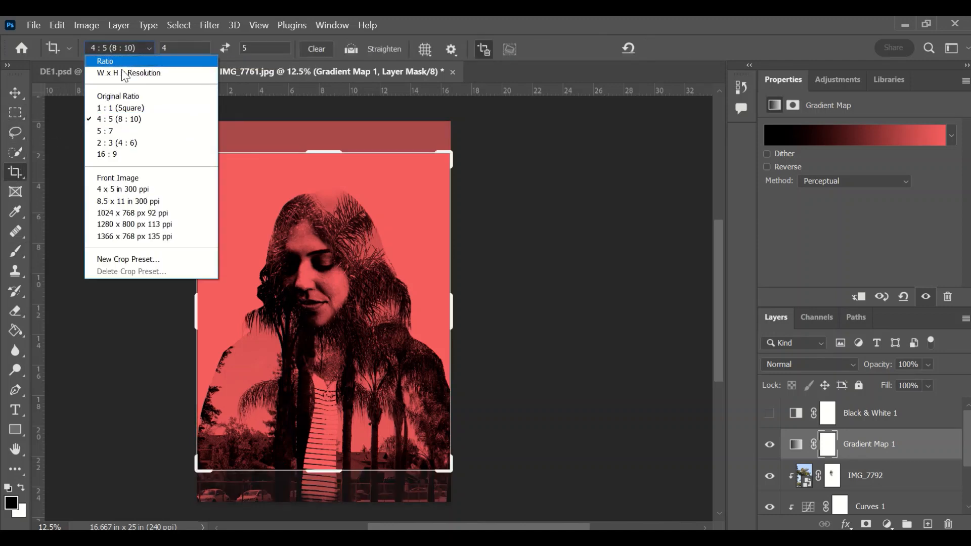
{"action": "left_click", "coordinate": [115, 120]}
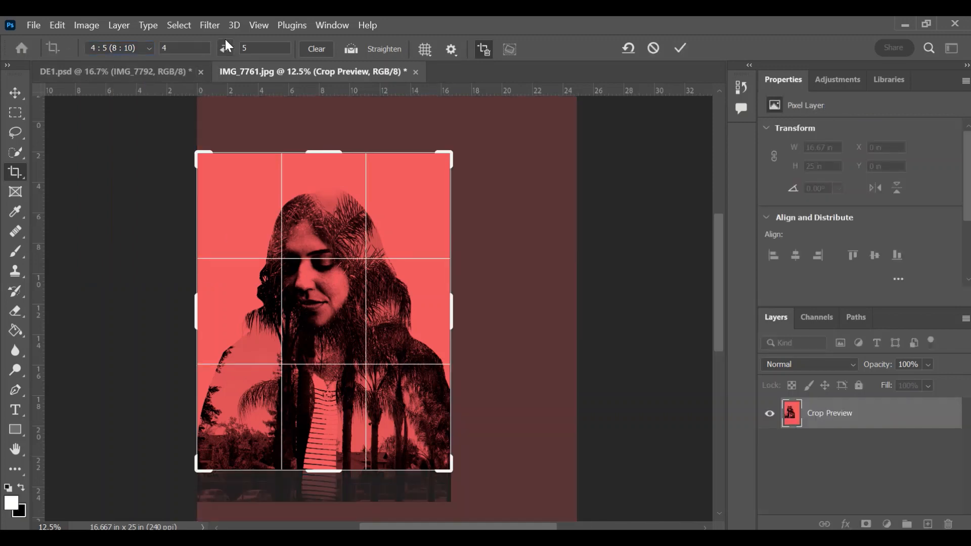
{"action": "left_click", "coordinate": [225, 48]}
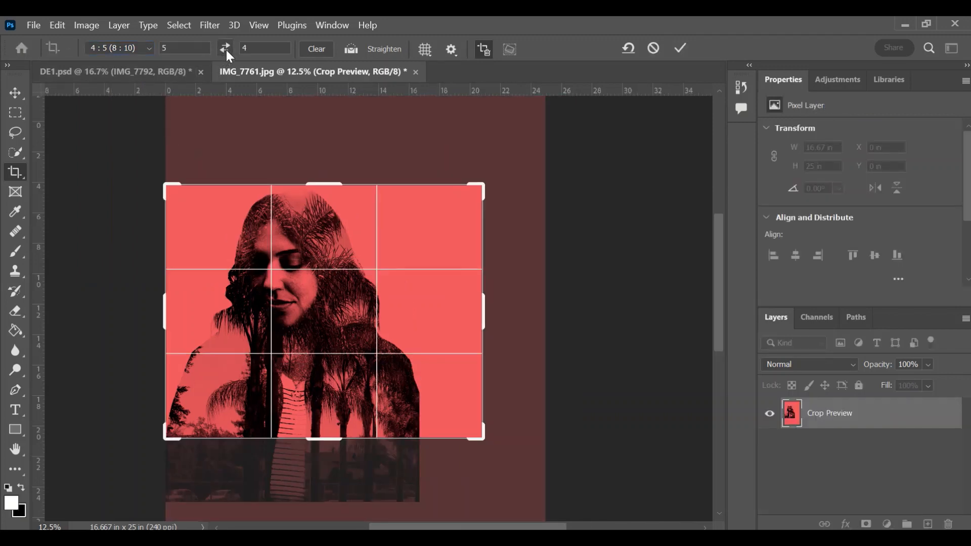
{"action": "left_click", "coordinate": [226, 48]}
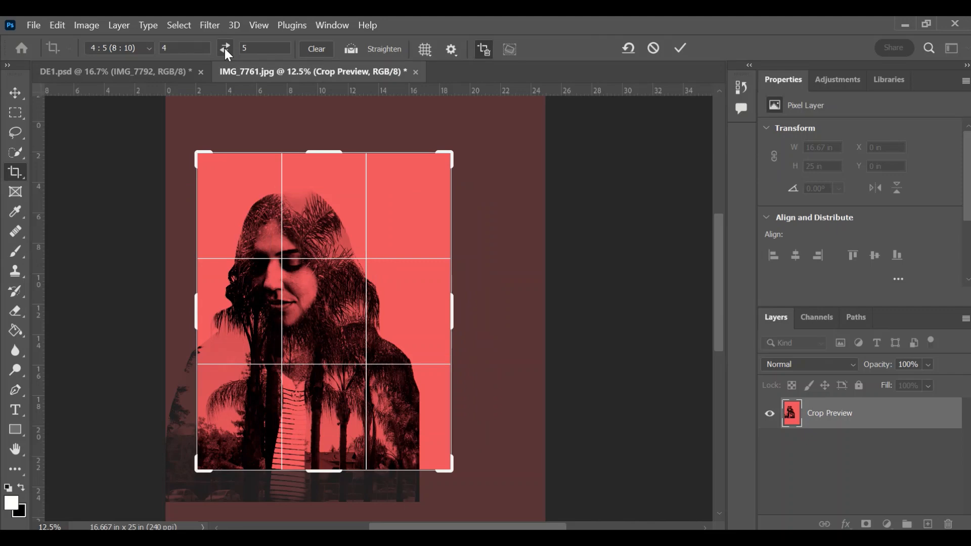
{"action": "left_click", "coordinate": [225, 49]}
{"action": "left_click", "coordinate": [225, 49]}
Step: Reposition the image to trim the parked cars and commit the crop
{"action": "left_click_drag", "start_coordinate": [259, 218], "coordinate": [282, 205]}
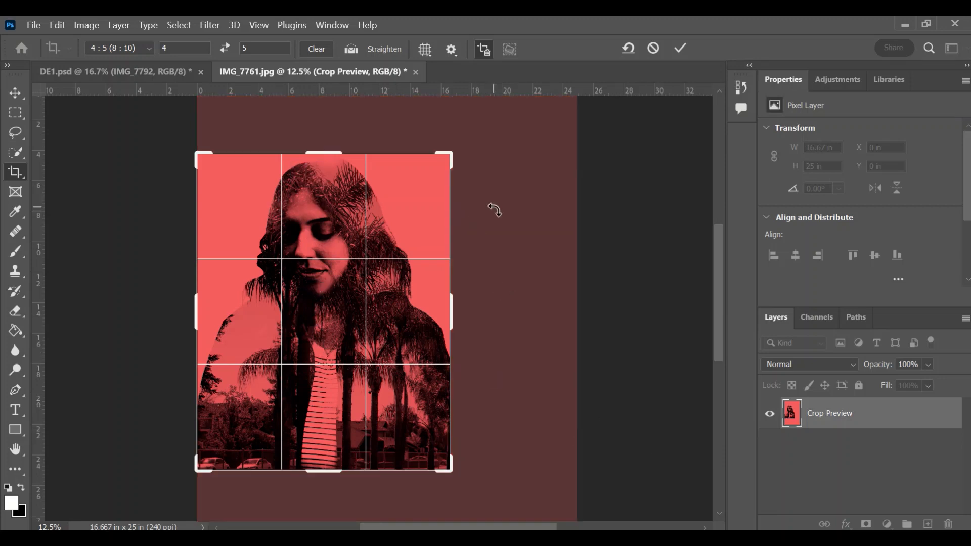
{"action": "left_click_drag", "start_coordinate": [353, 340], "coordinate": [353, 337]}
{"action": "left_click_drag", "start_coordinate": [355, 412], "coordinate": [354, 423]}
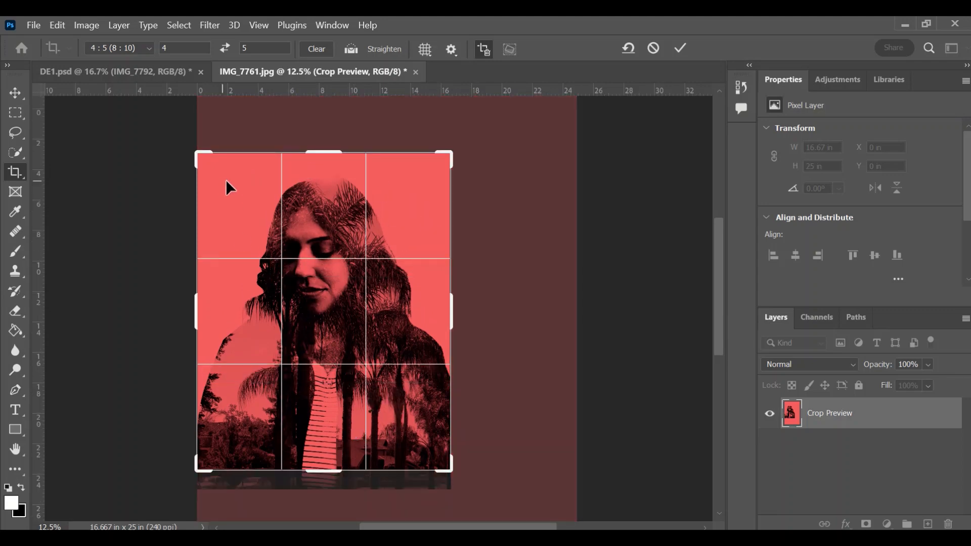
{"action": "left_click", "coordinate": [680, 51]}
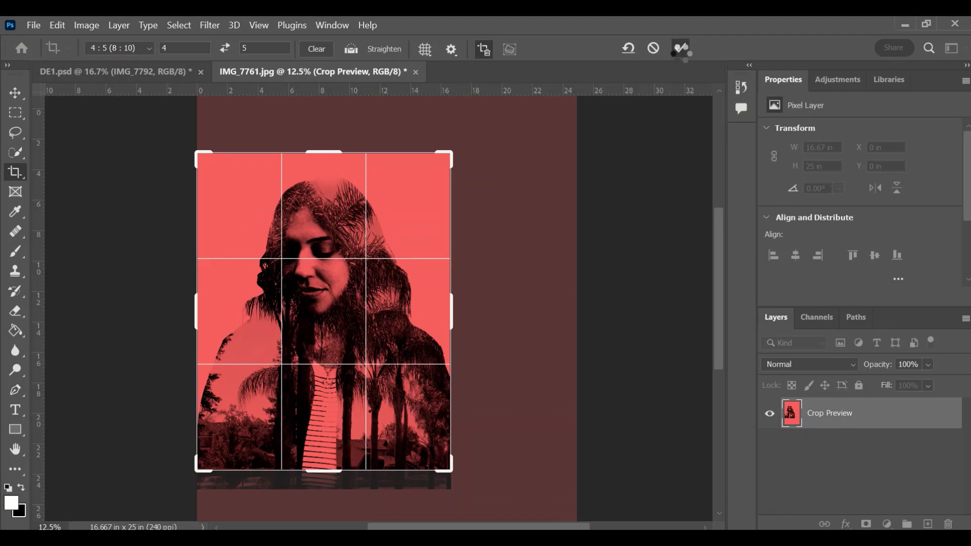
{"action": "left_click", "coordinate": [31, 25]}
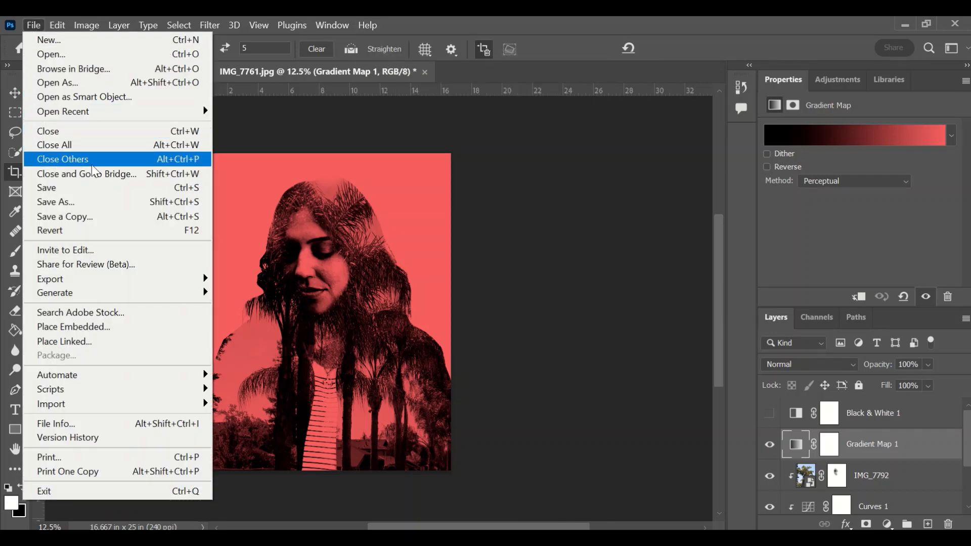
Step: Start Save As in the OneDrive folder and type the student's name plus 'double' file name
{"action": "left_click", "coordinate": [93, 202]}
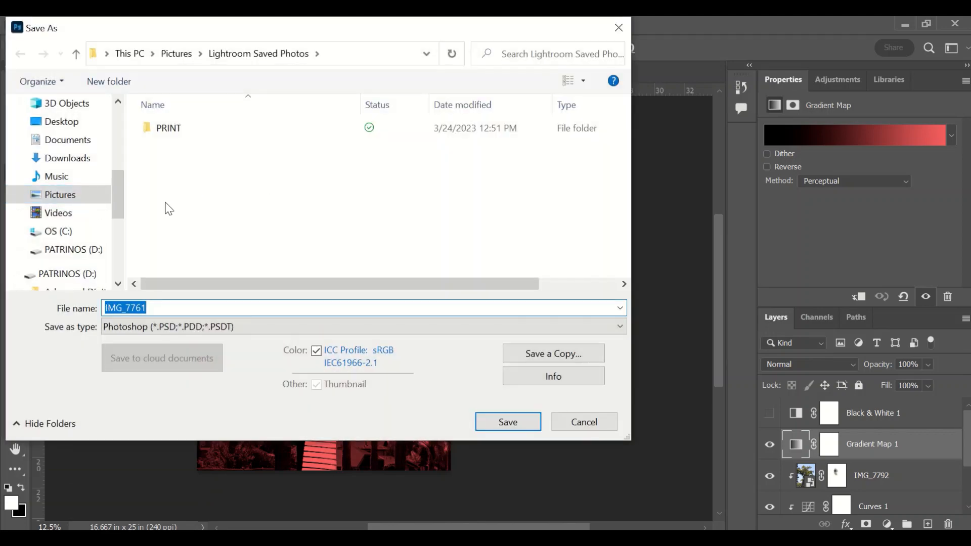
{"action": "scroll", "coordinate": [57, 233], "scroll_direction": "up", "scroll_amount": 3}
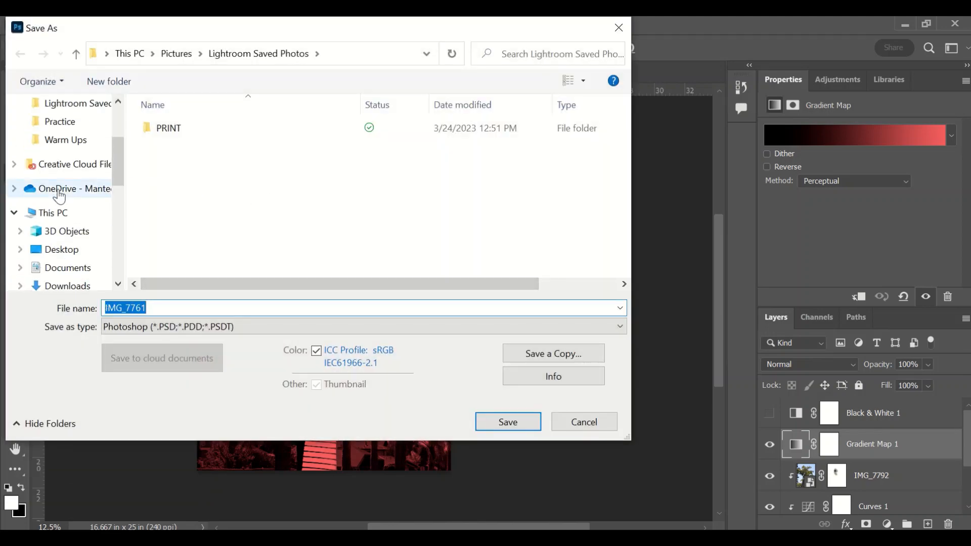
{"action": "left_click", "coordinate": [58, 191]}
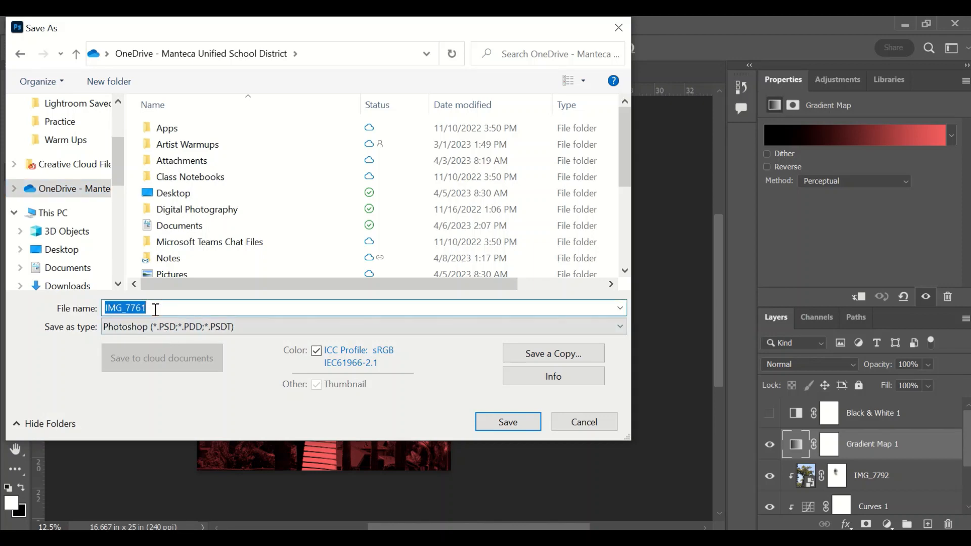
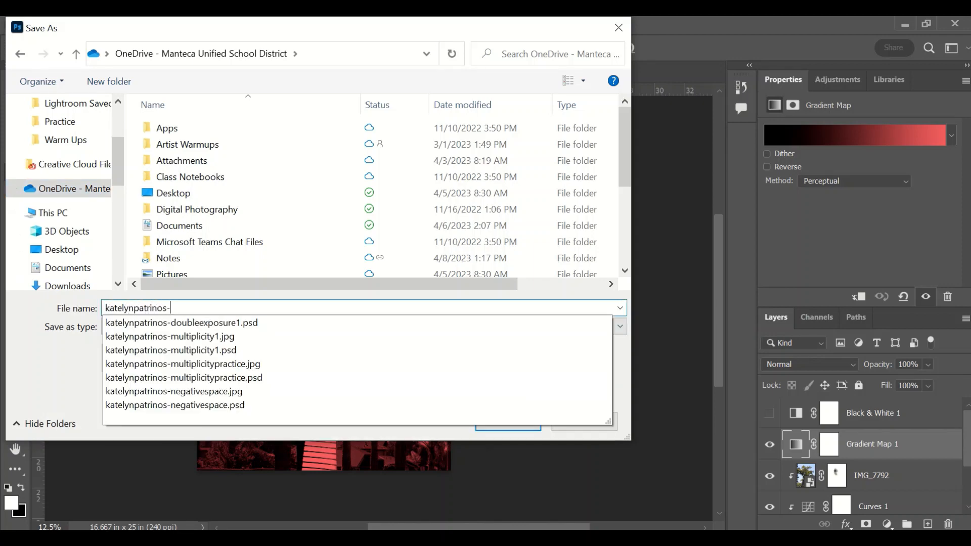
{"action": "type", "text": "doule"}
{"action": "key", "text": "BackSpace"}
{"action": "key", "text": "BackSpace"}
{"action": "type", "text": "b"}
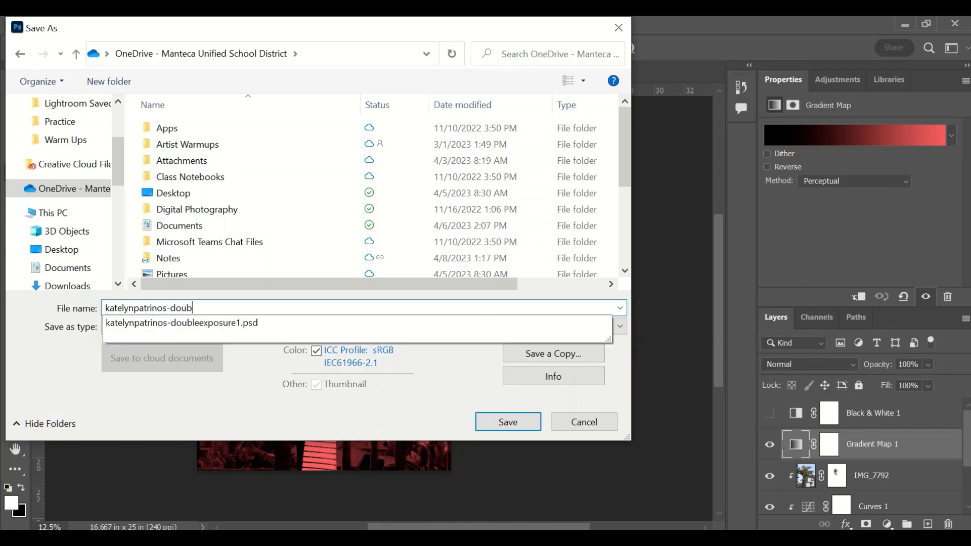
{"action": "type", "text": "le"}
Step: Reuse the existing double-exposure file name and save the PSD, replacing the old file
{"action": "left_click", "coordinate": [192, 332]}
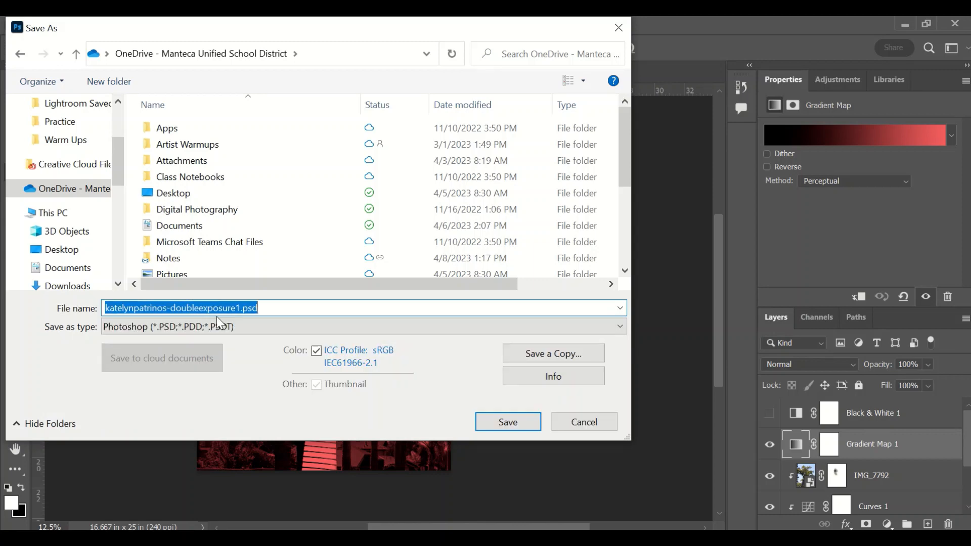
{"action": "left_click", "coordinate": [264, 307]}
{"action": "key", "text": "BackSpace"}
{"action": "key", "text": "BackSpace"}
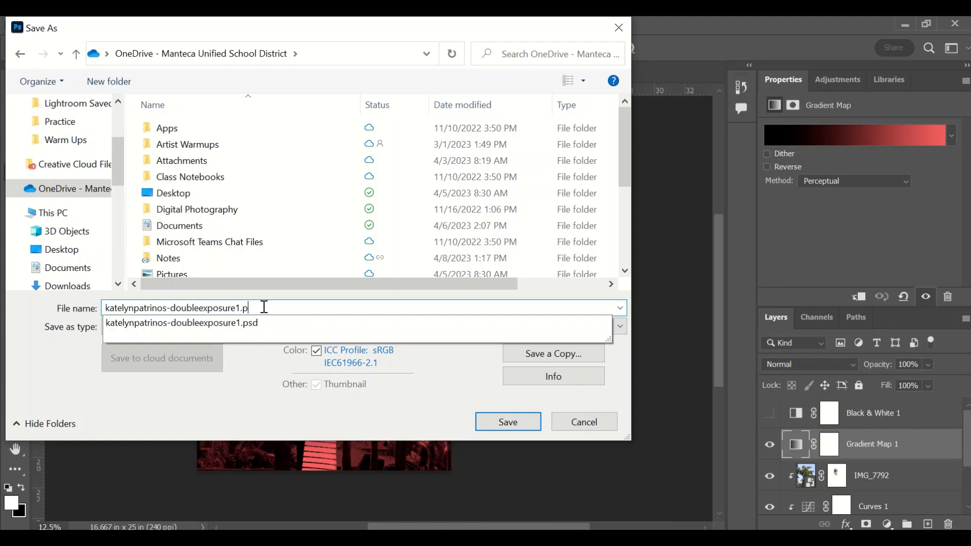
{"action": "left_click", "coordinate": [274, 388]}
{"action": "left_click", "coordinate": [493, 417]}
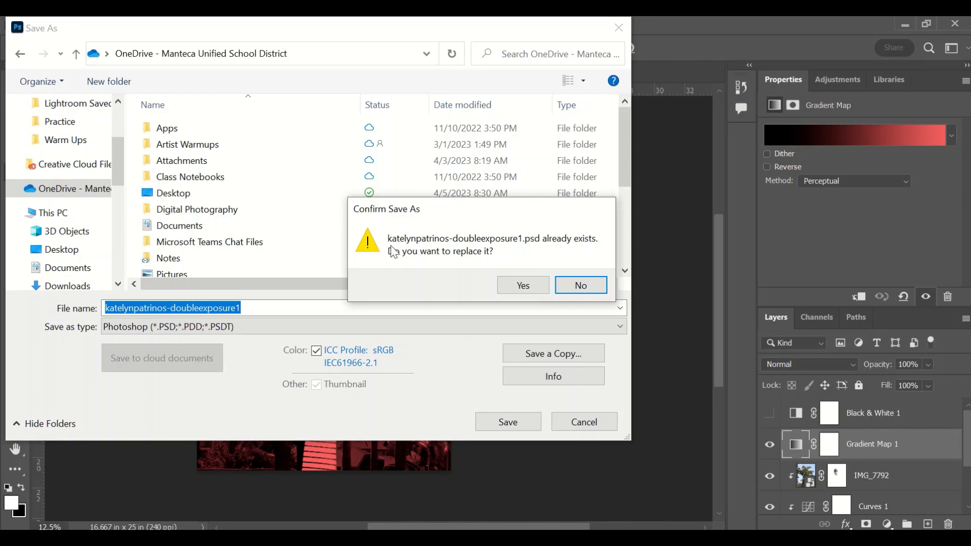
{"action": "left_click", "coordinate": [517, 287]}
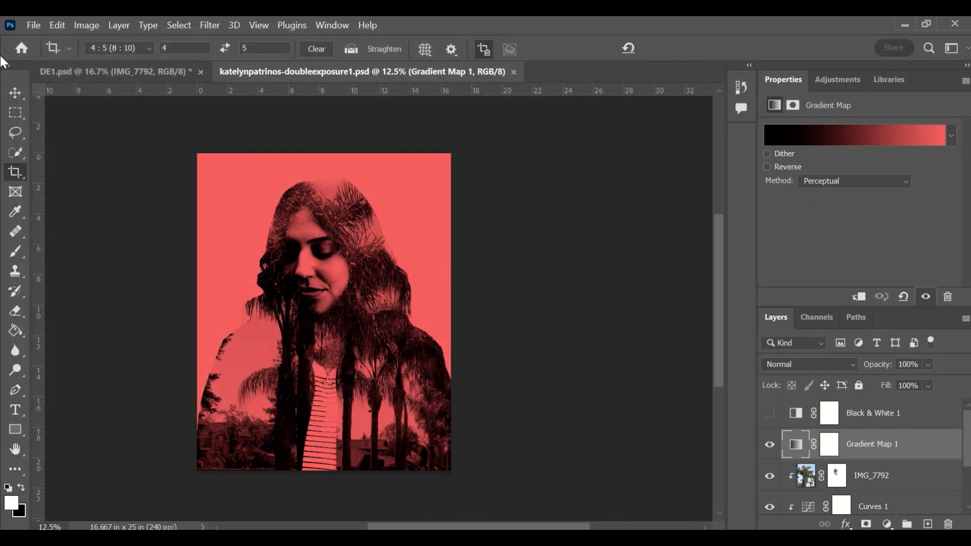
{"action": "left_click", "coordinate": [33, 26]}
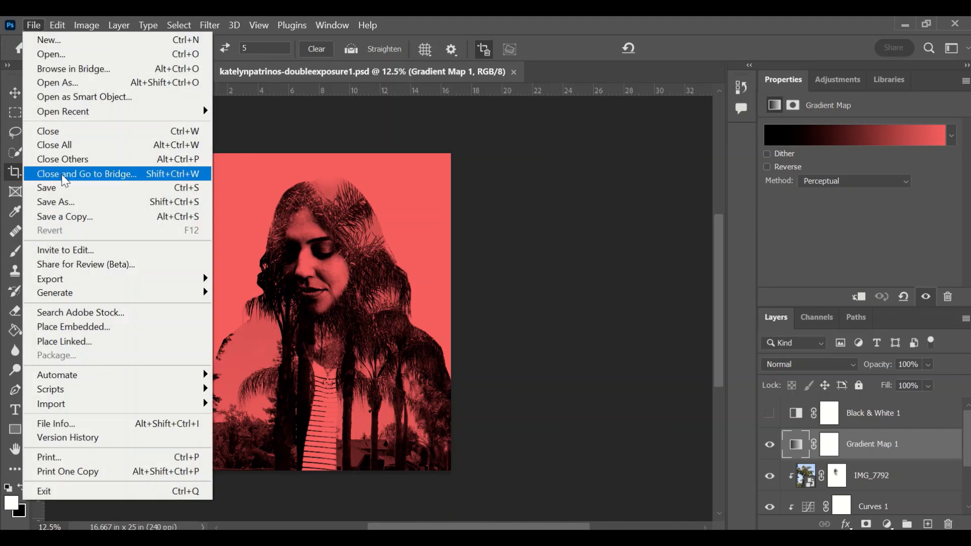
Step: Save a JPEG copy without the ' copy' suffix at maximum quality 12
{"action": "left_click", "coordinate": [69, 215]}
{"action": "left_click", "coordinate": [272, 308]}
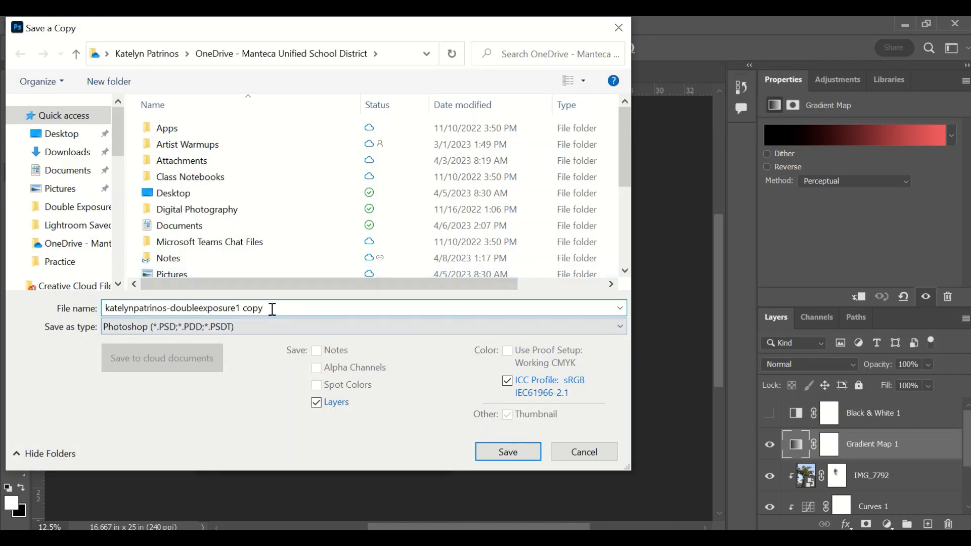
{"action": "key", "text": "BackSpace"}
{"action": "key", "text": "BackSpace"}
{"action": "left_click", "coordinate": [241, 326]}
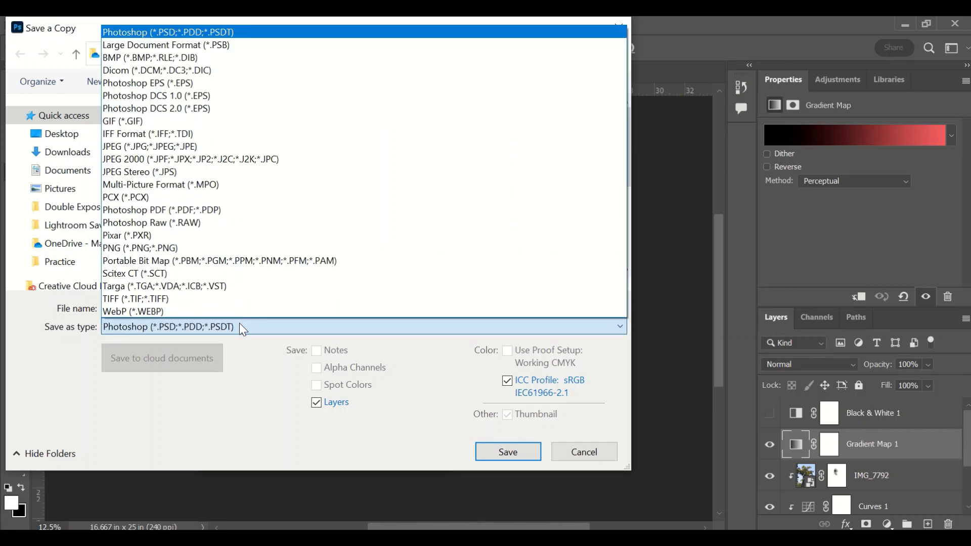
{"action": "left_click", "coordinate": [170, 147]}
{"action": "left_click", "coordinate": [506, 451]}
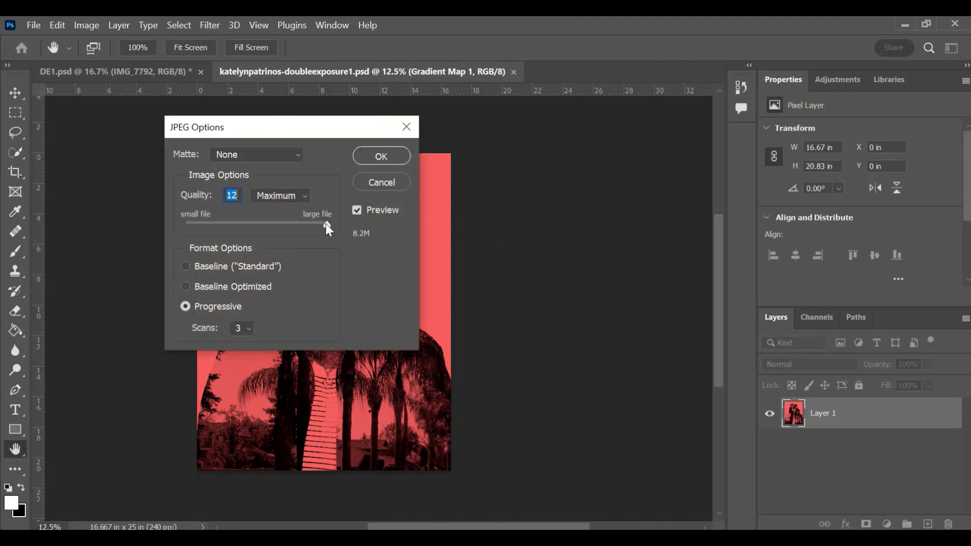
{"action": "left_click", "coordinate": [380, 156]}
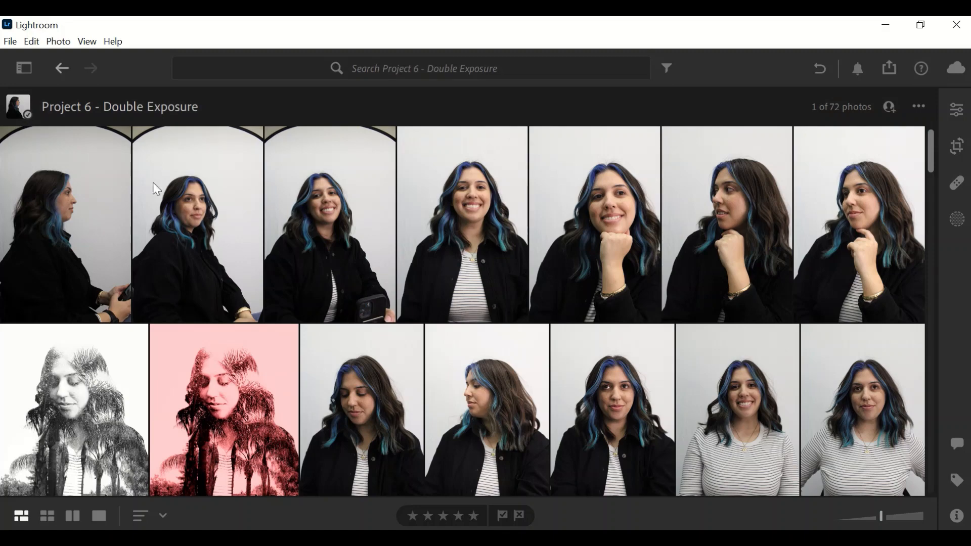
Step: Open the red double exposure in single-photo view and show its Edit adjustments panel
{"action": "scroll", "coordinate": [439, 299], "scroll_direction": "down", "scroll_amount": 3}
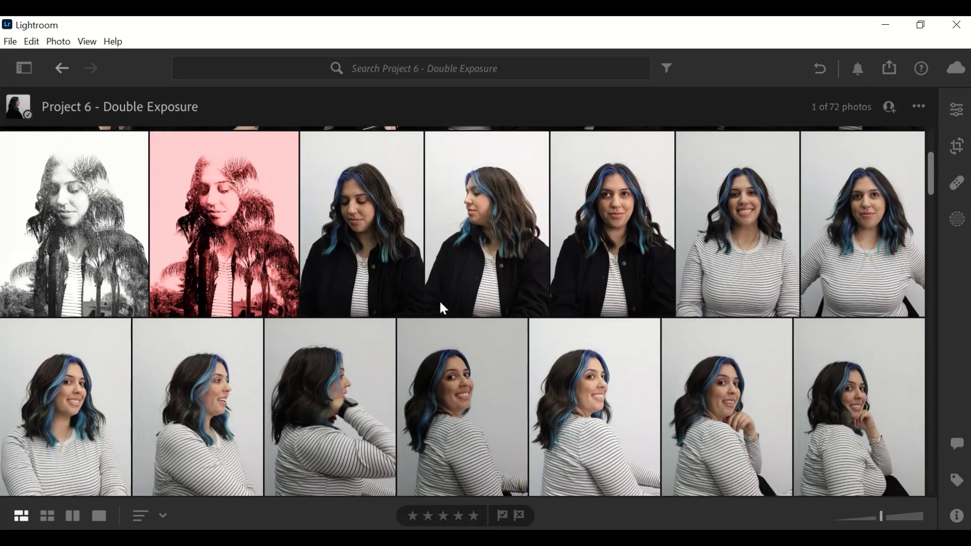
{"action": "scroll", "coordinate": [438, 300], "scroll_direction": "up", "scroll_amount": 3}
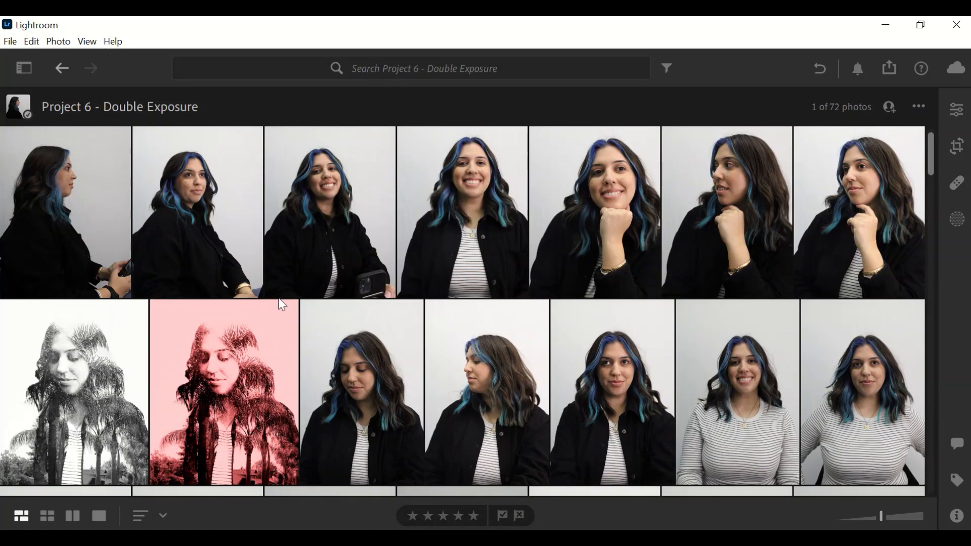
{"action": "double_click", "coordinate": [205, 375]}
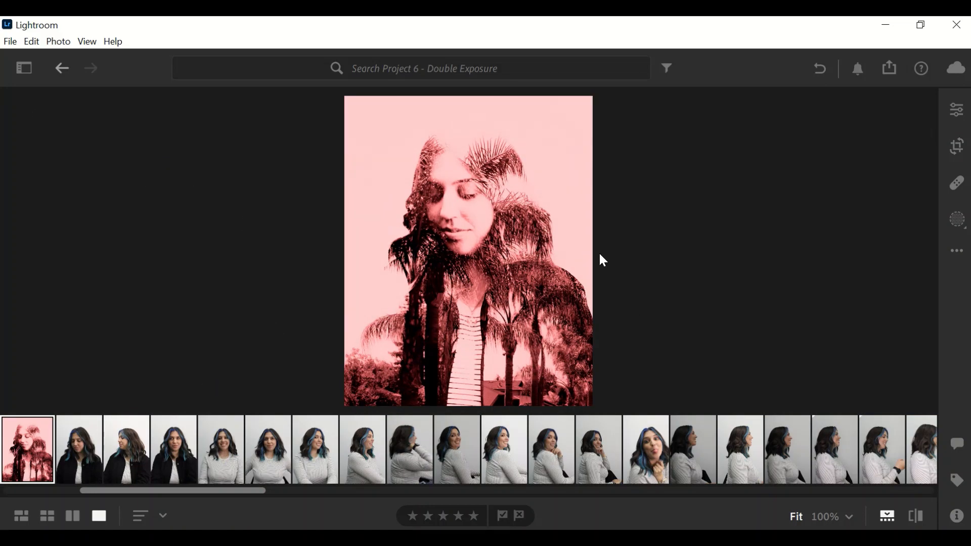
{"action": "left_click", "coordinate": [959, 254]}
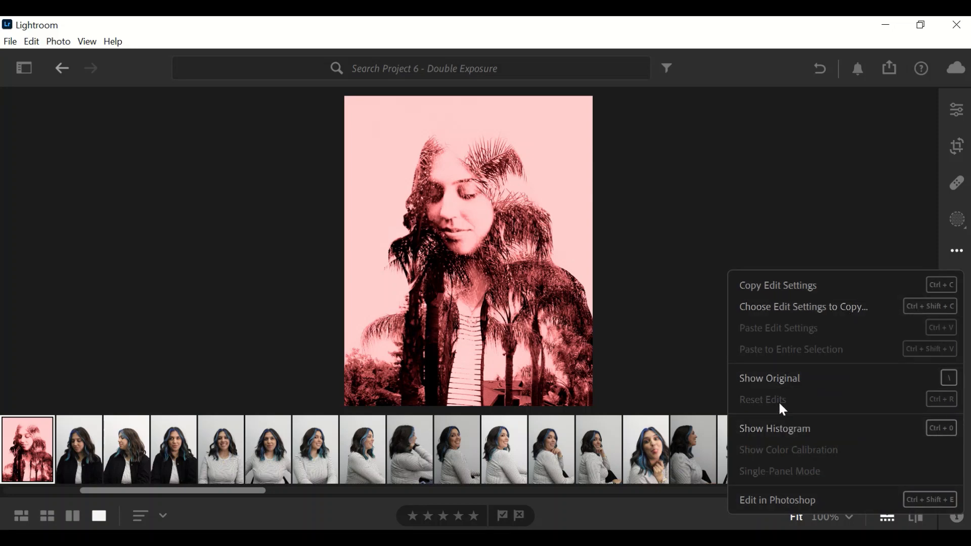
{"action": "left_click", "coordinate": [917, 187]}
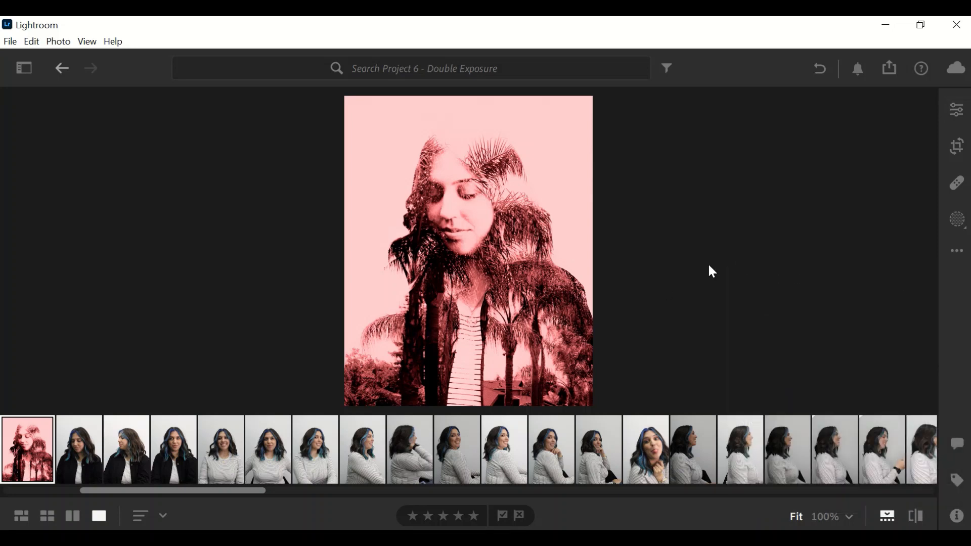
{"action": "left_click", "coordinate": [957, 252]}
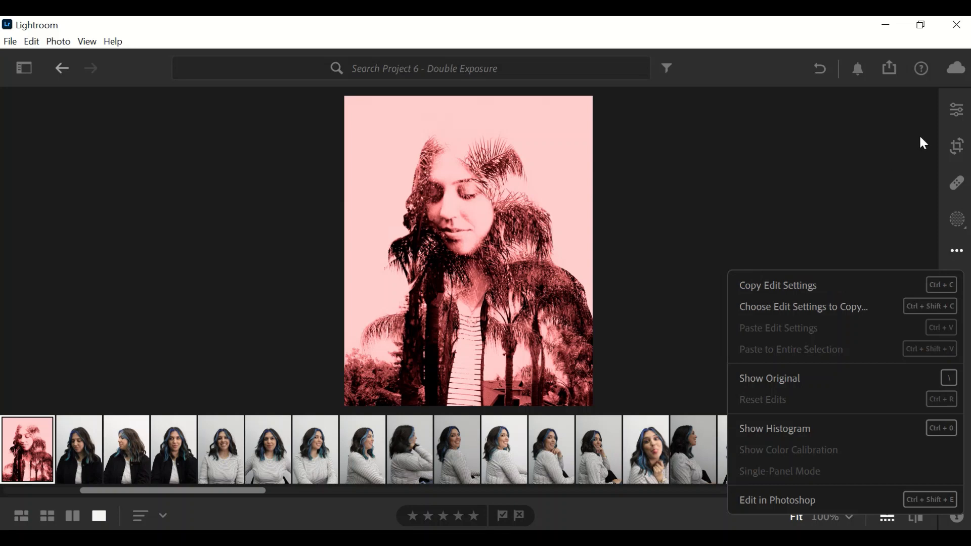
{"action": "left_click", "coordinate": [957, 109]}
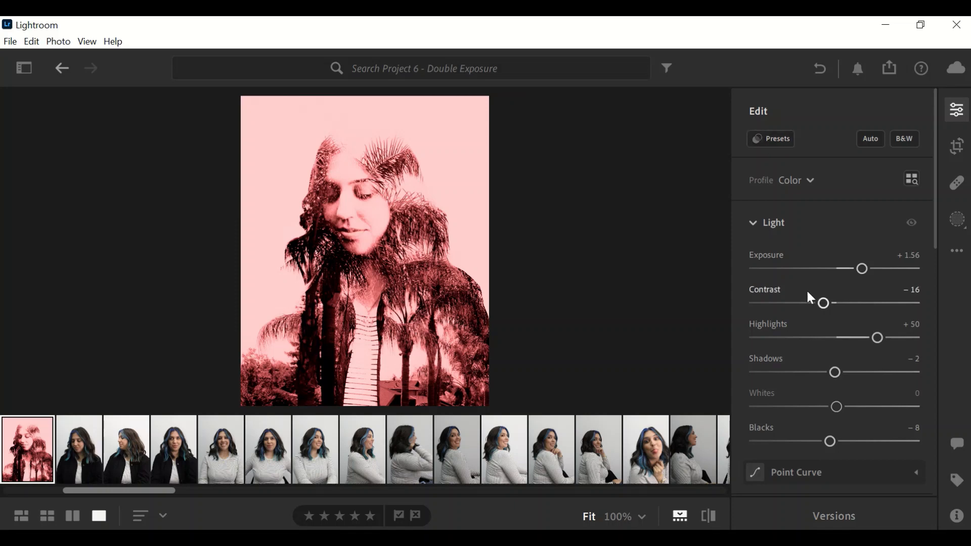
Step: Preview recommended presets: pale pink, deep red, pink, lighter pink and red looks
{"action": "scroll", "coordinate": [787, 455], "scroll_direction": "down", "scroll_amount": 3}
{"action": "scroll", "coordinate": [787, 455], "scroll_direction": "up", "scroll_amount": 5}
{"action": "left_click", "coordinate": [774, 138]}
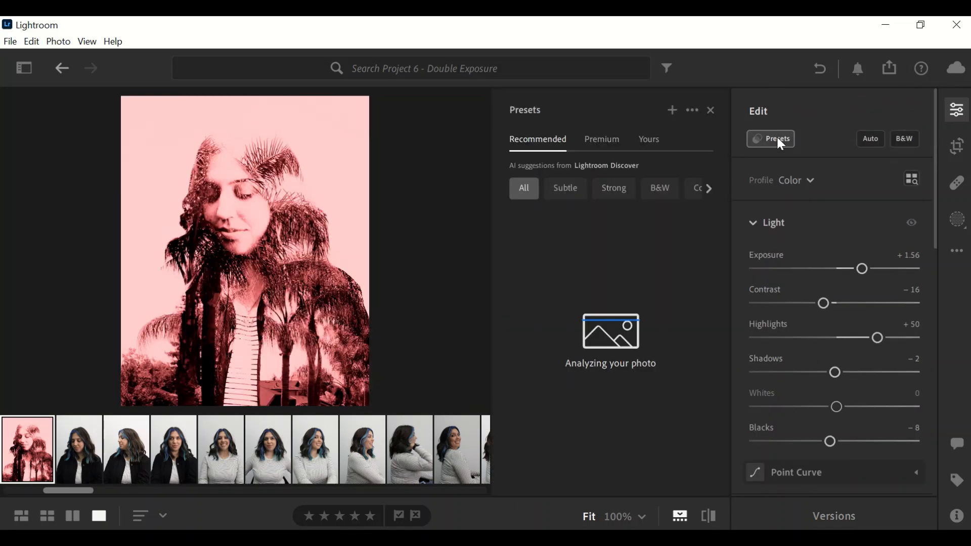
{"action": "left_click", "coordinate": [572, 366]}
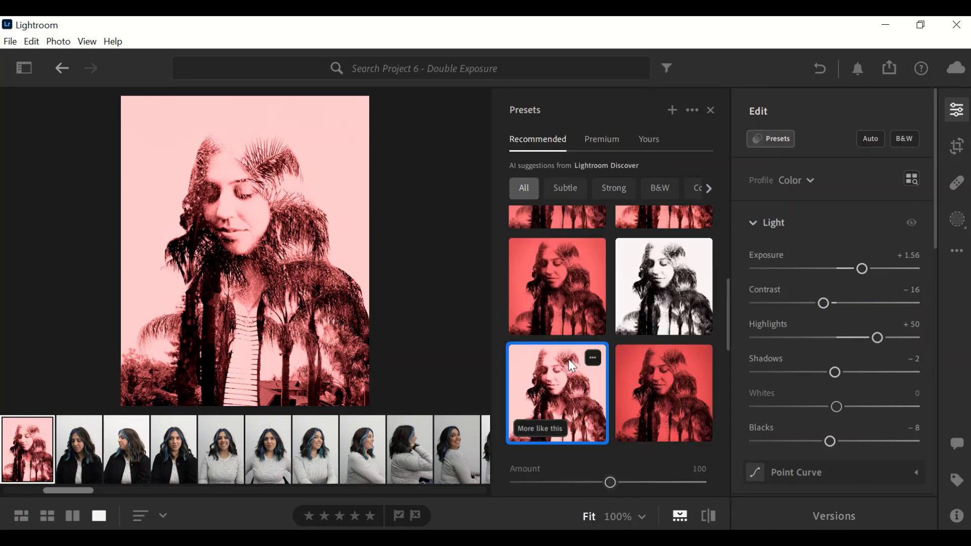
{"action": "left_click", "coordinate": [621, 403]}
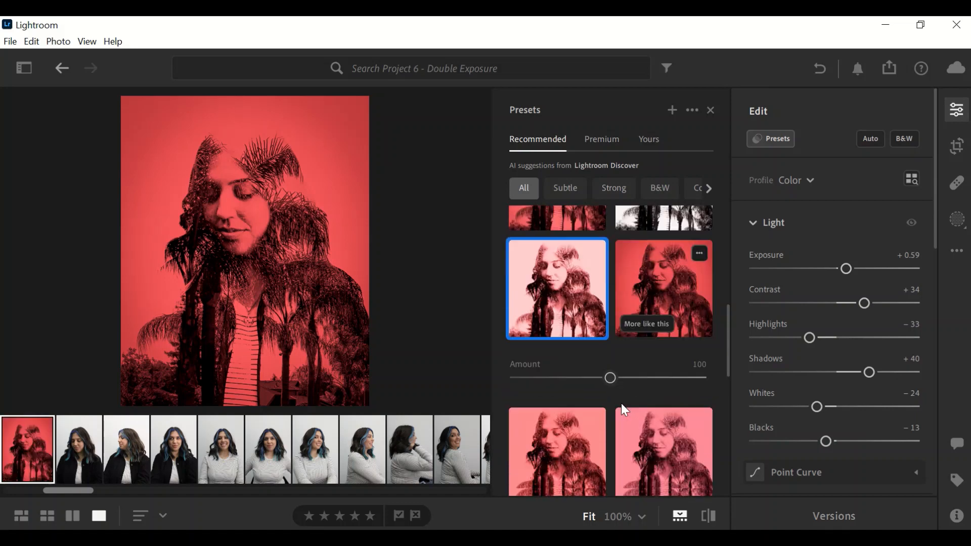
{"action": "scroll", "coordinate": [621, 402], "scroll_direction": "down", "scroll_amount": 1}
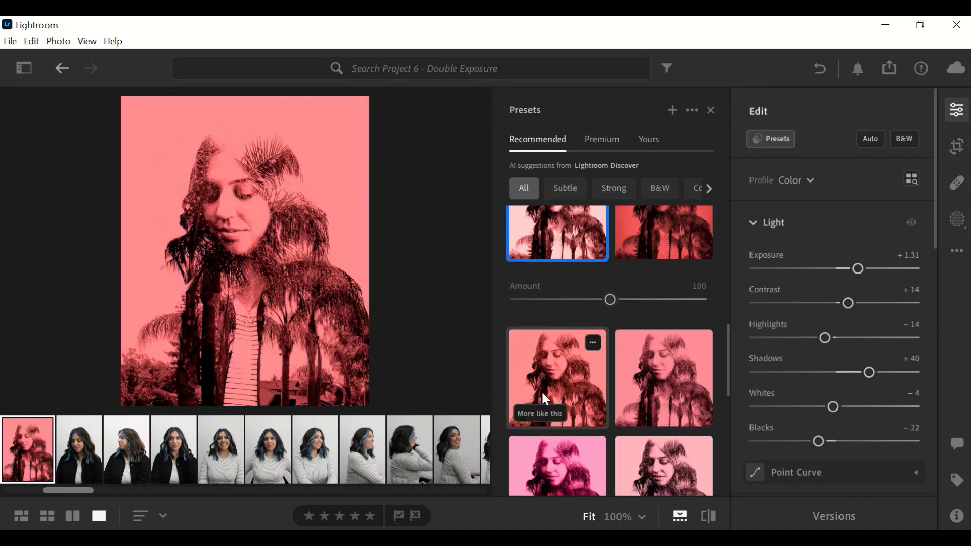
{"action": "scroll", "coordinate": [544, 395], "scroll_direction": "down", "scroll_amount": 2}
{"action": "left_click", "coordinate": [543, 395]}
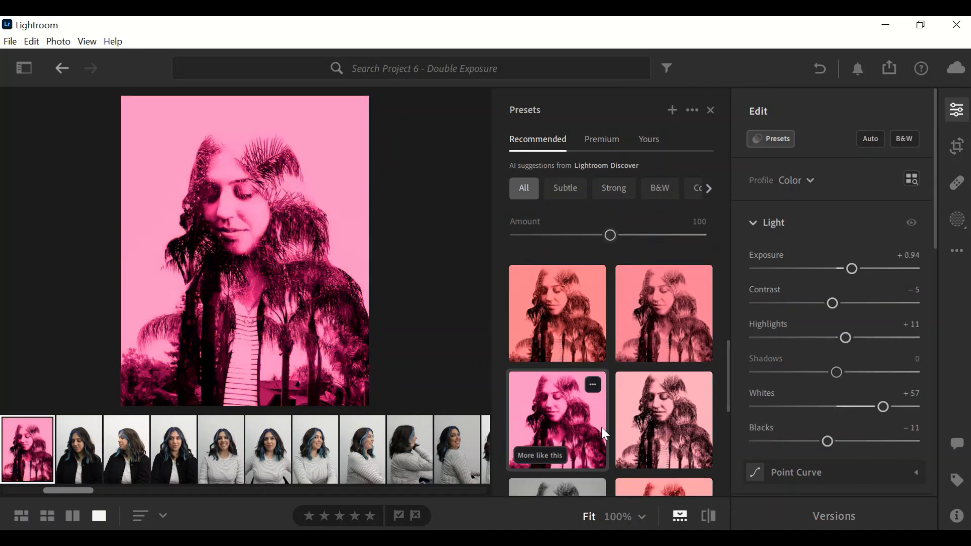
{"action": "left_click", "coordinate": [680, 436]}
{"action": "scroll", "coordinate": [683, 439], "scroll_direction": "down", "scroll_amount": 3}
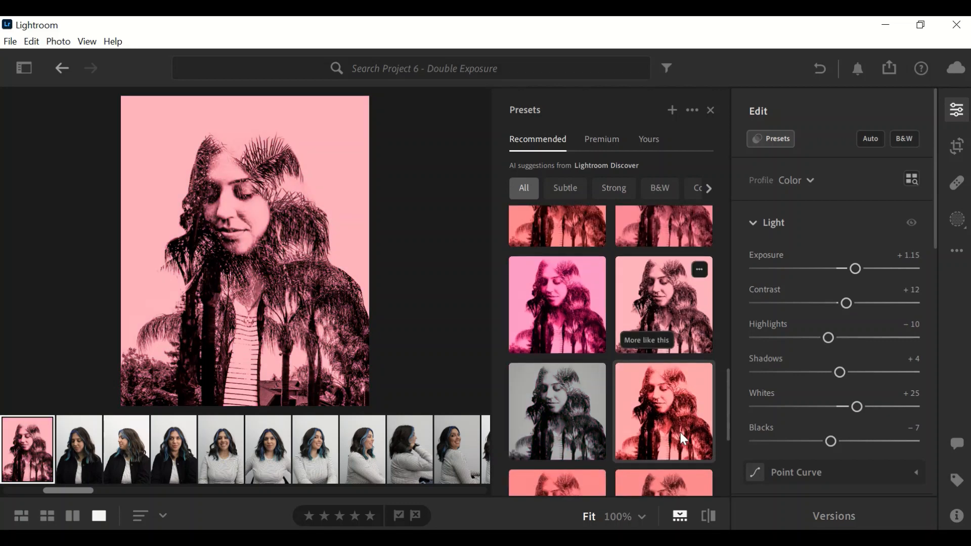
{"action": "left_click", "coordinate": [682, 435]}
Step: Compare grey black-and-white and pink presets, settling on the light-pink recommended preset
{"action": "left_click", "coordinate": [570, 425]}
{"action": "scroll", "coordinate": [568, 423], "scroll_direction": "down", "scroll_amount": 3}
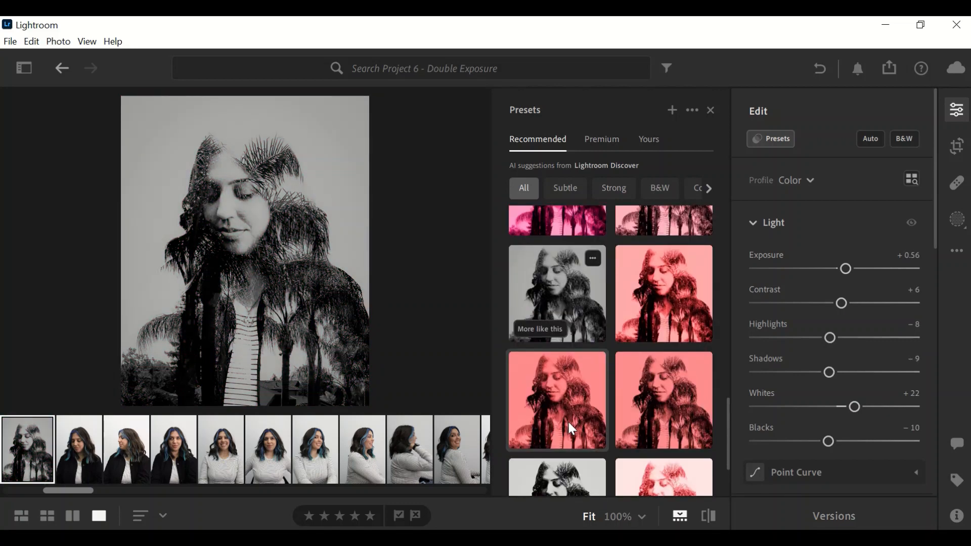
{"action": "left_click", "coordinate": [568, 423]}
{"action": "scroll", "coordinate": [673, 419], "scroll_direction": "down", "scroll_amount": 3}
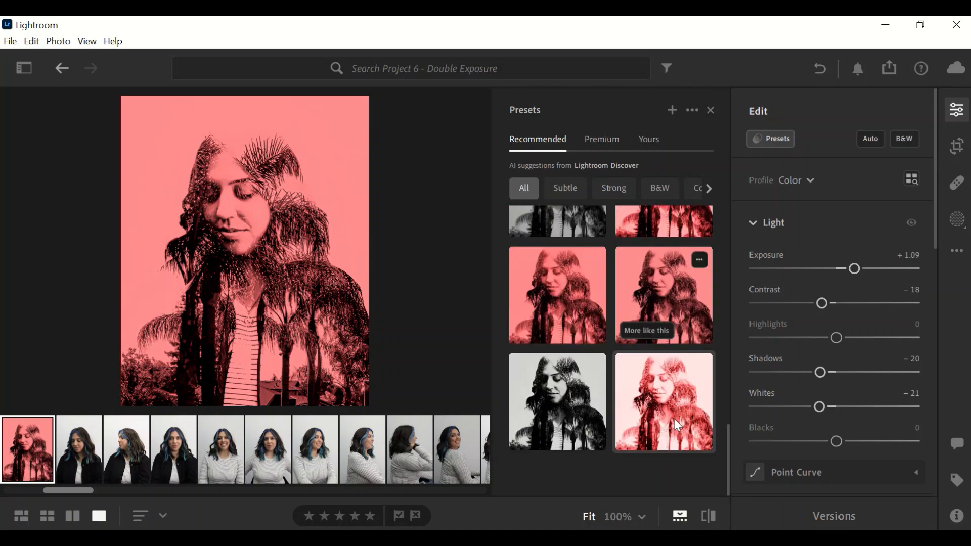
{"action": "left_click", "coordinate": [675, 420]}
{"action": "left_click", "coordinate": [575, 434]}
{"action": "scroll", "coordinate": [576, 434], "scroll_direction": "up", "scroll_amount": 5}
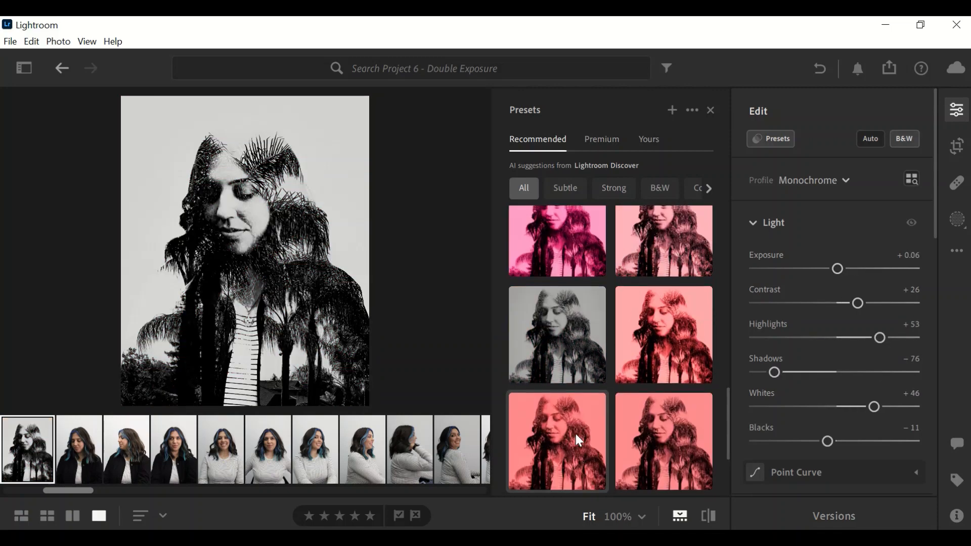
{"action": "left_click", "coordinate": [576, 433]}
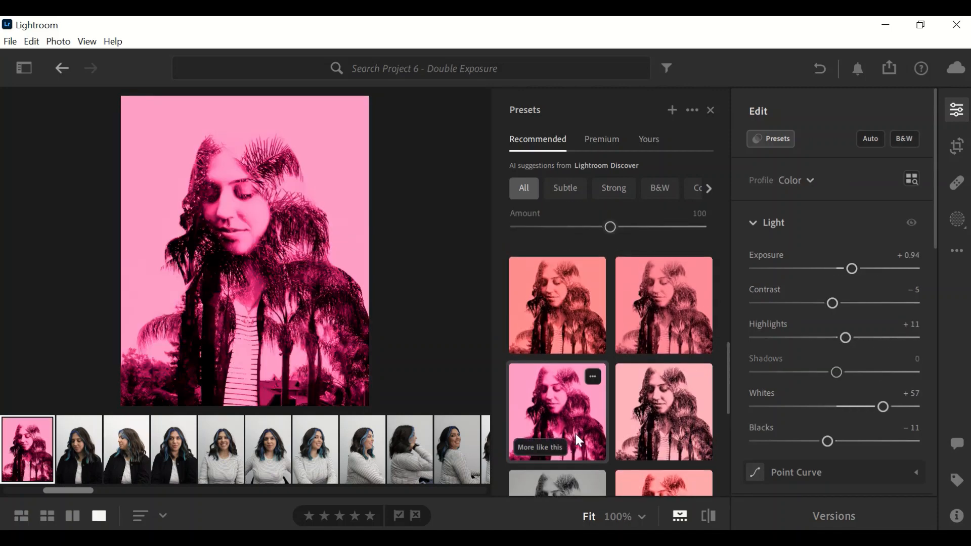
{"action": "left_click", "coordinate": [645, 425]}
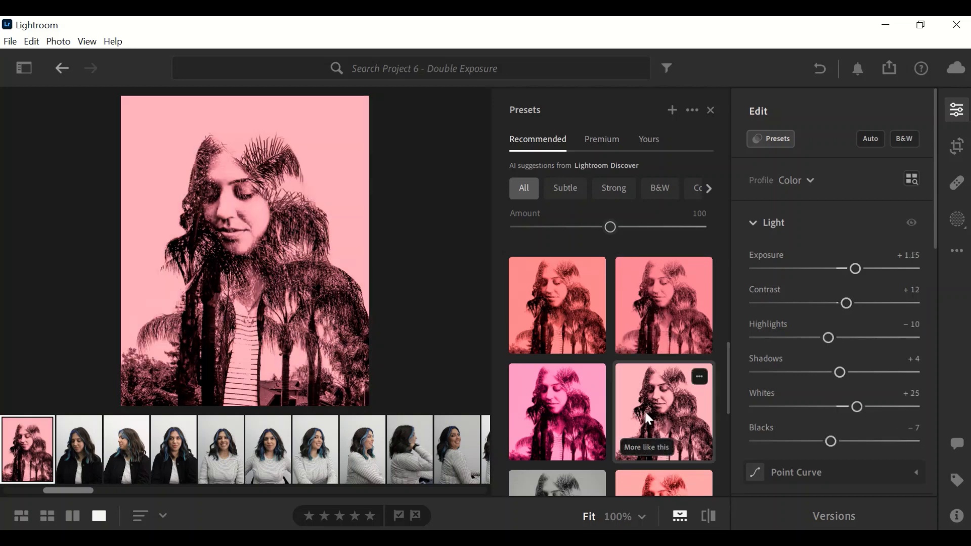
{"action": "left_click", "coordinate": [644, 410]}
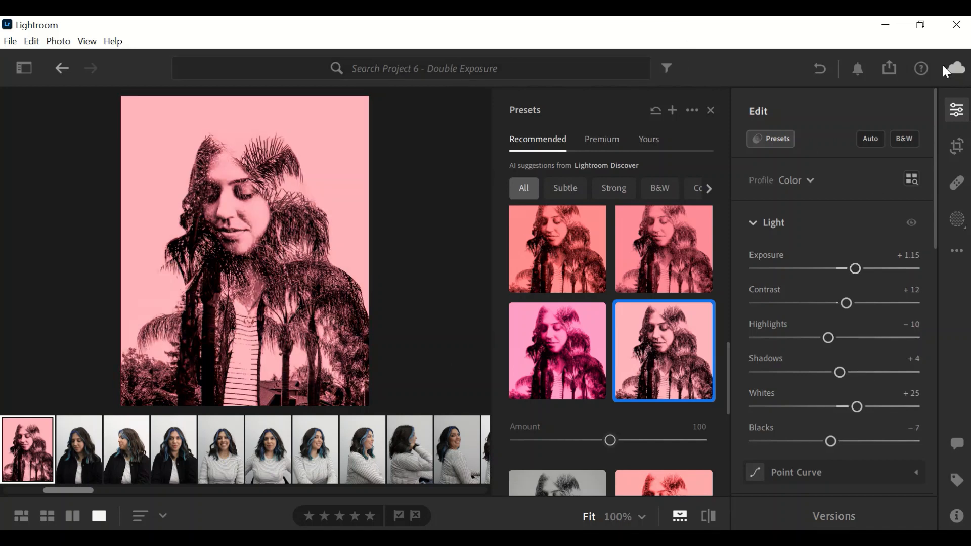
{"action": "left_click", "coordinate": [890, 69]}
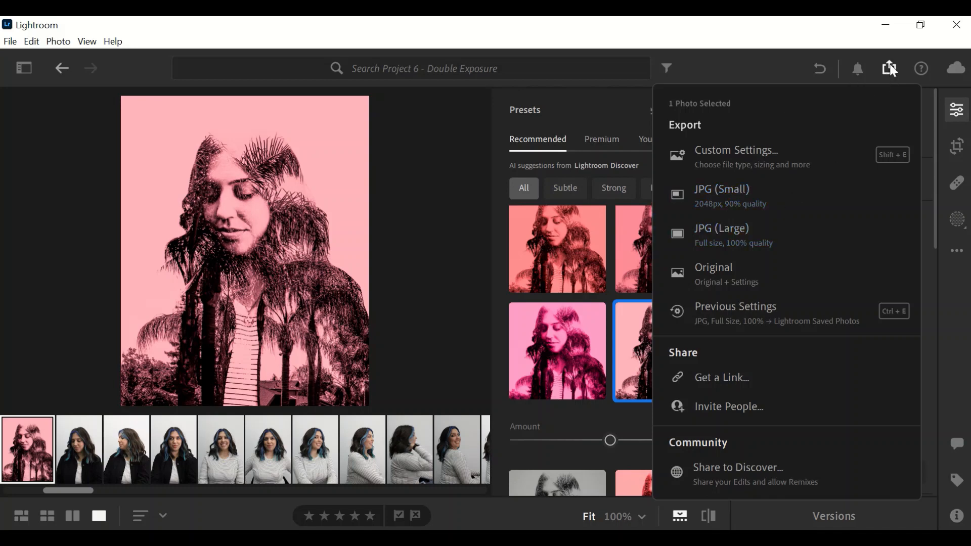
Step: Open the Export screen for the edited photo from its filmstrip thumbnail's Export 1 Photo option
{"action": "left_click", "coordinate": [890, 69]}
{"action": "right_click", "coordinate": [28, 450]}
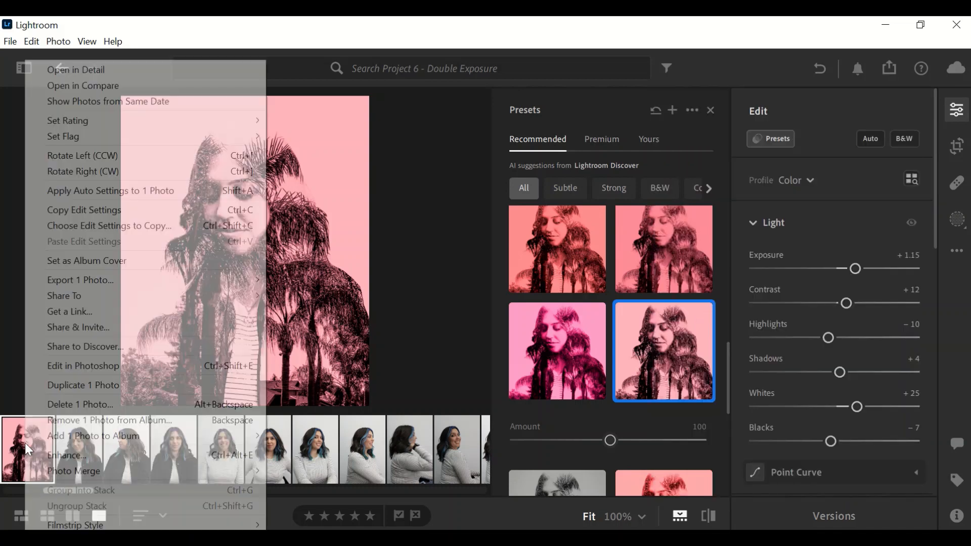
{"action": "left_click", "coordinate": [12, 441]}
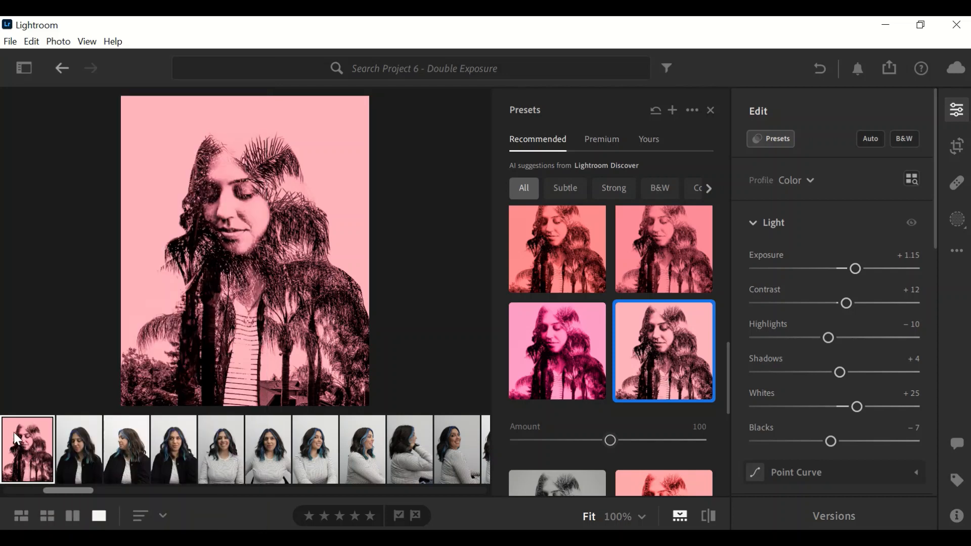
{"action": "right_click", "coordinate": [27, 441]}
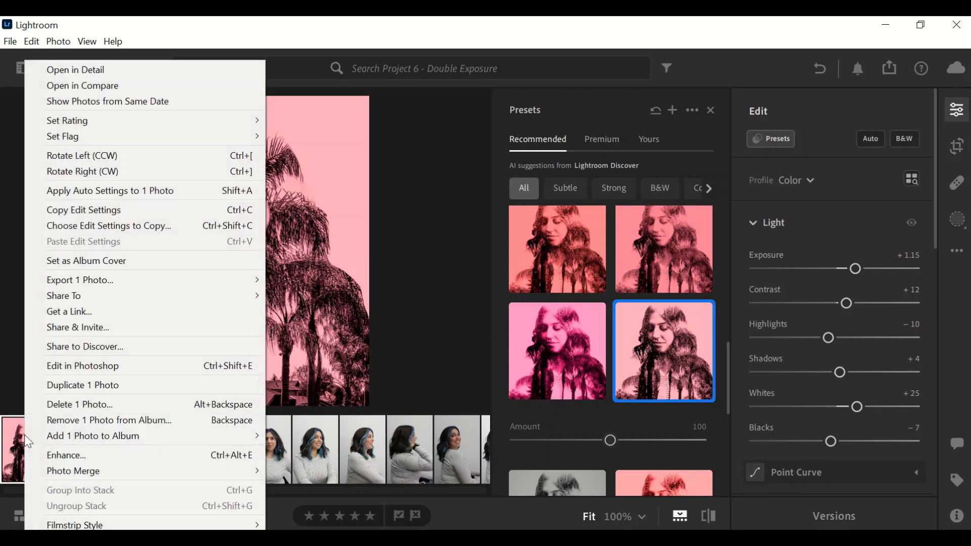
{"action": "mouse_move", "coordinate": [110, 277]}
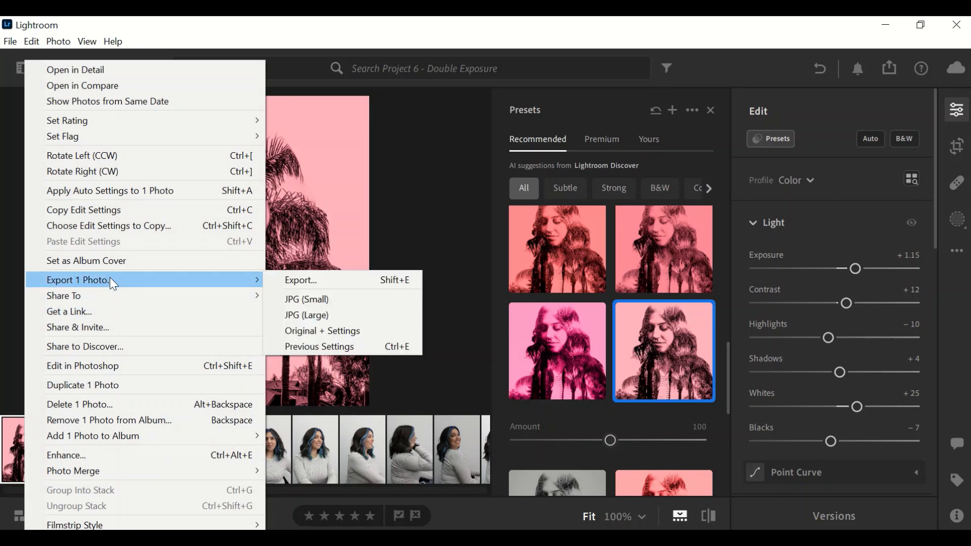
{"action": "left_click", "coordinate": [317, 278]}
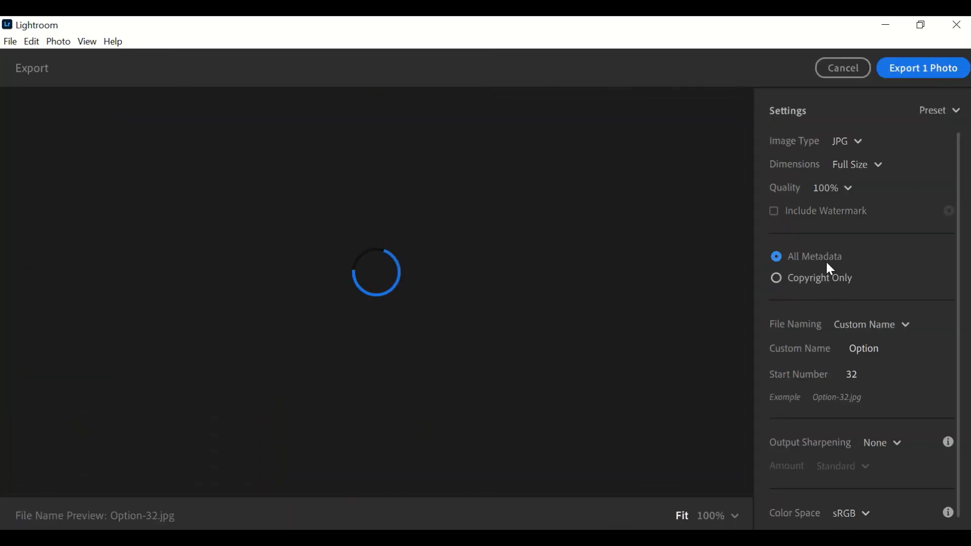
Step: Export the photo as a full-size JPG with a custom name of the student's name plus '-doubleexposure'
{"action": "double_click", "coordinate": [878, 348]}
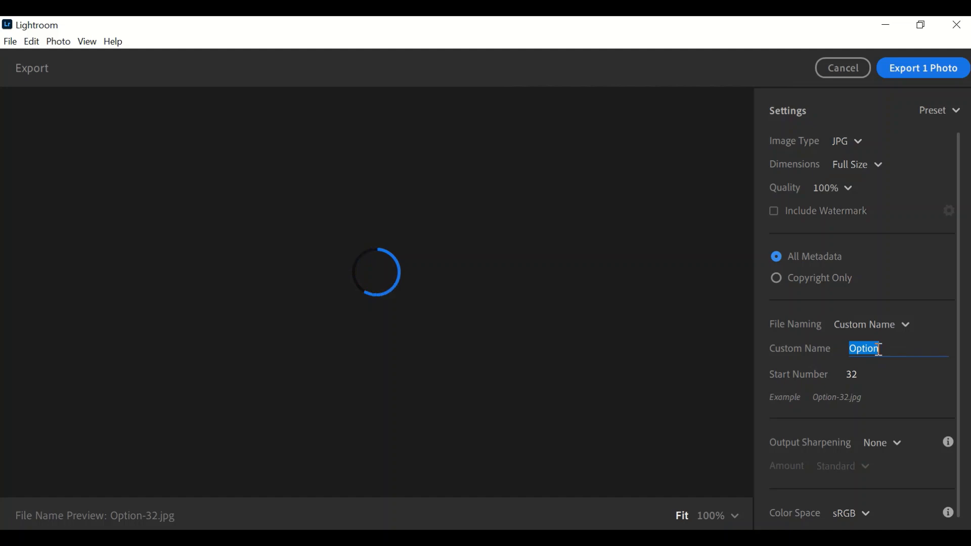
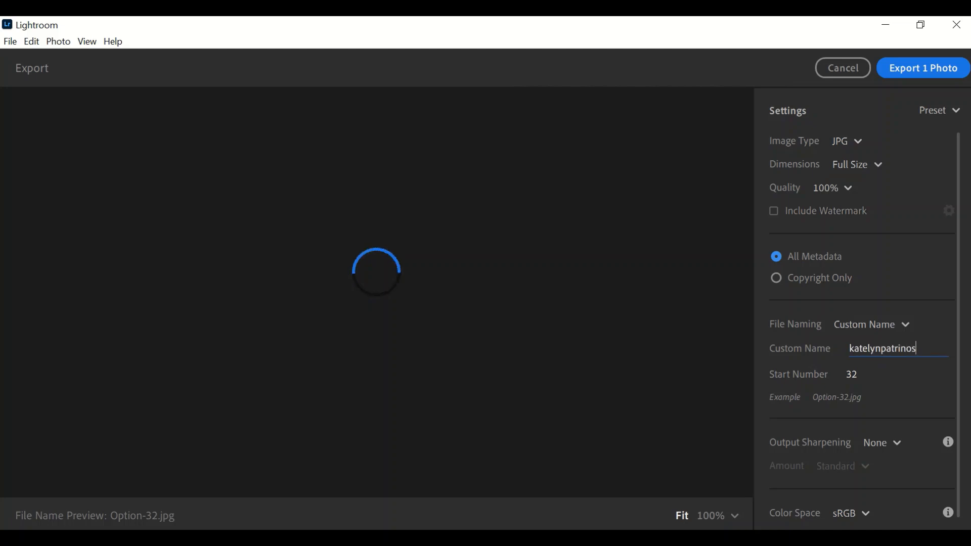
{"action": "type", "text": "-doubleexposure"}
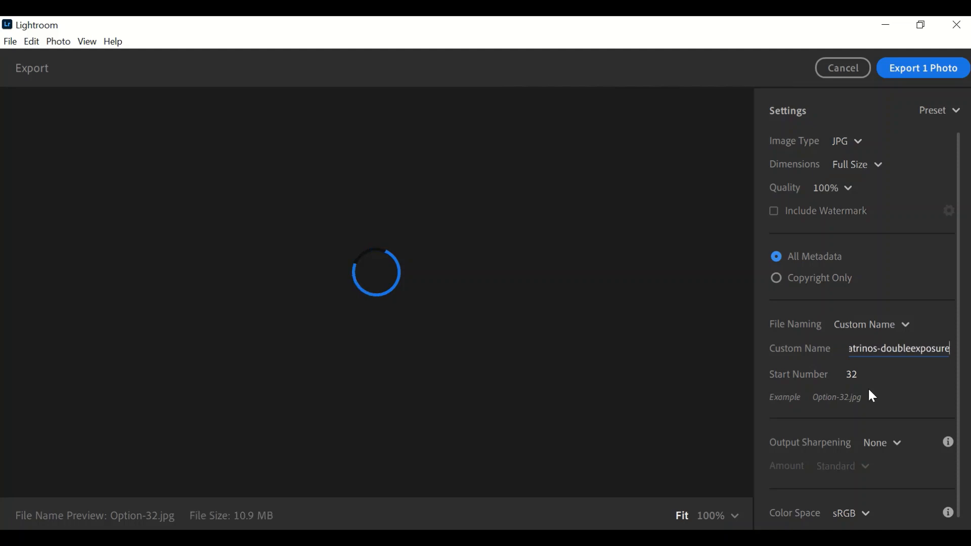
{"action": "left_click", "coordinate": [853, 375]}
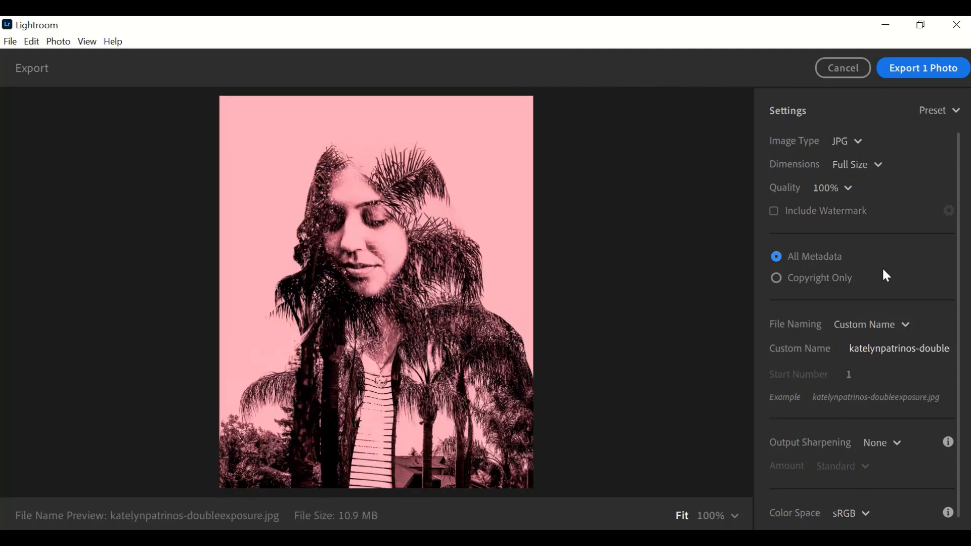
{"action": "left_click", "coordinate": [908, 63]}
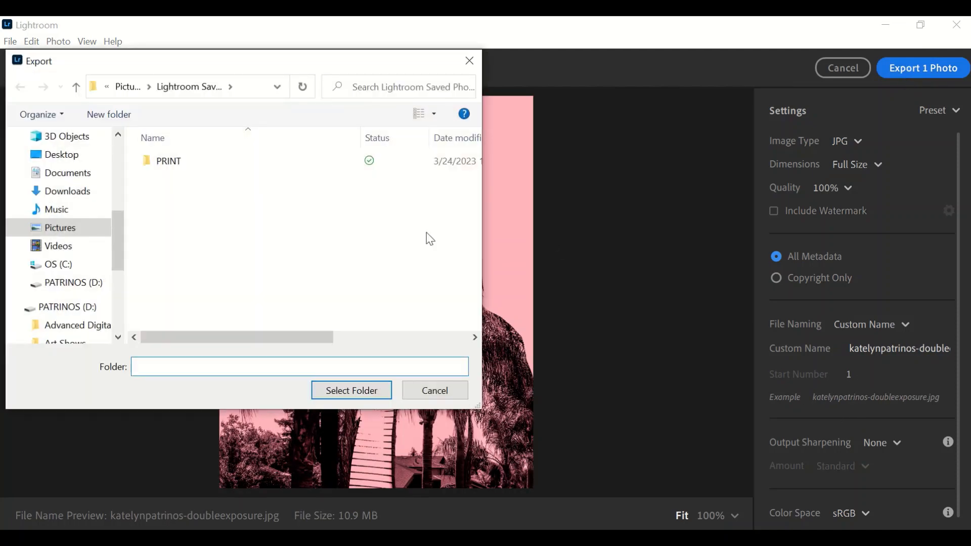
{"action": "left_click", "coordinate": [326, 390]}
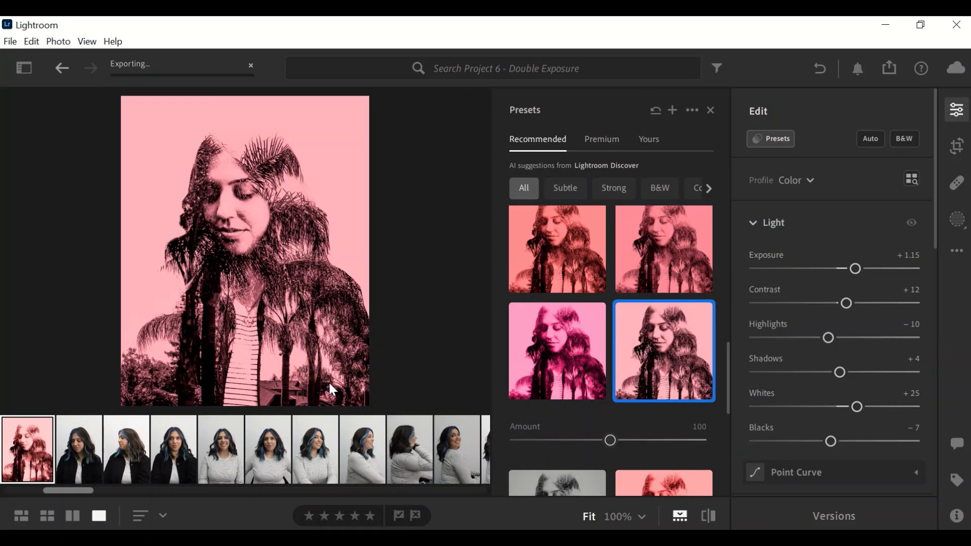